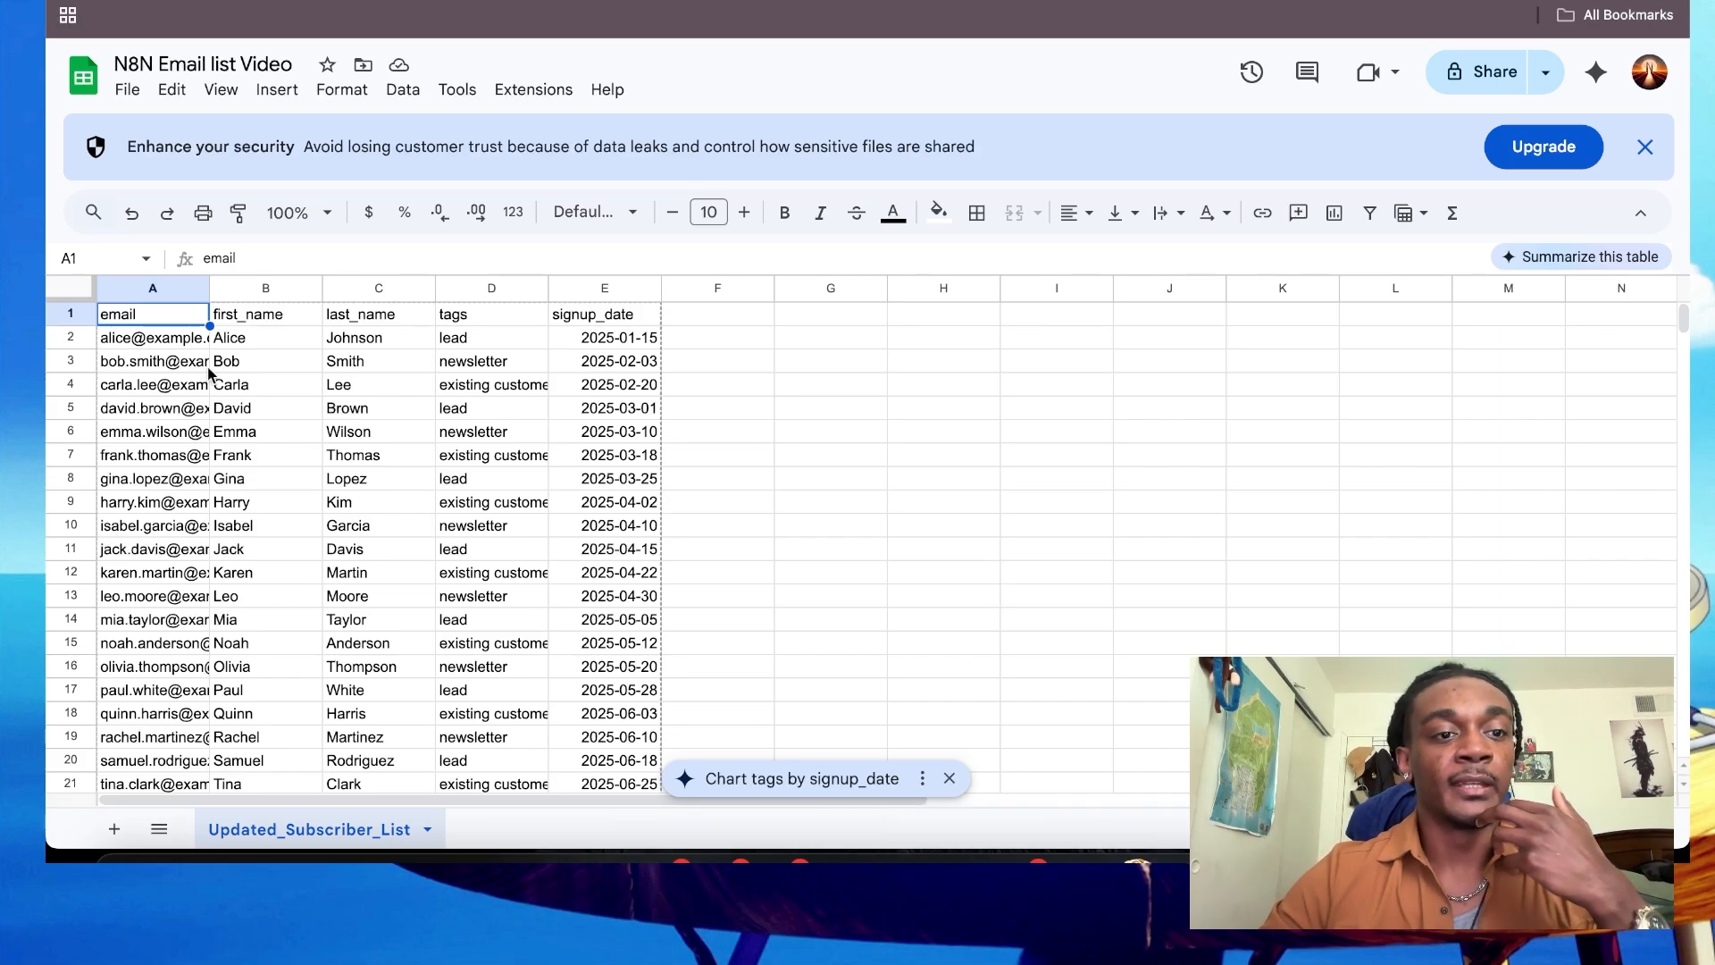
# Step: Review the subscriber sheet's column headers: email, first_name, last_name, tags and signup_date
pyautogui.scroll(-1, 209, 375)
pyautogui.scroll(2, 209, 375)
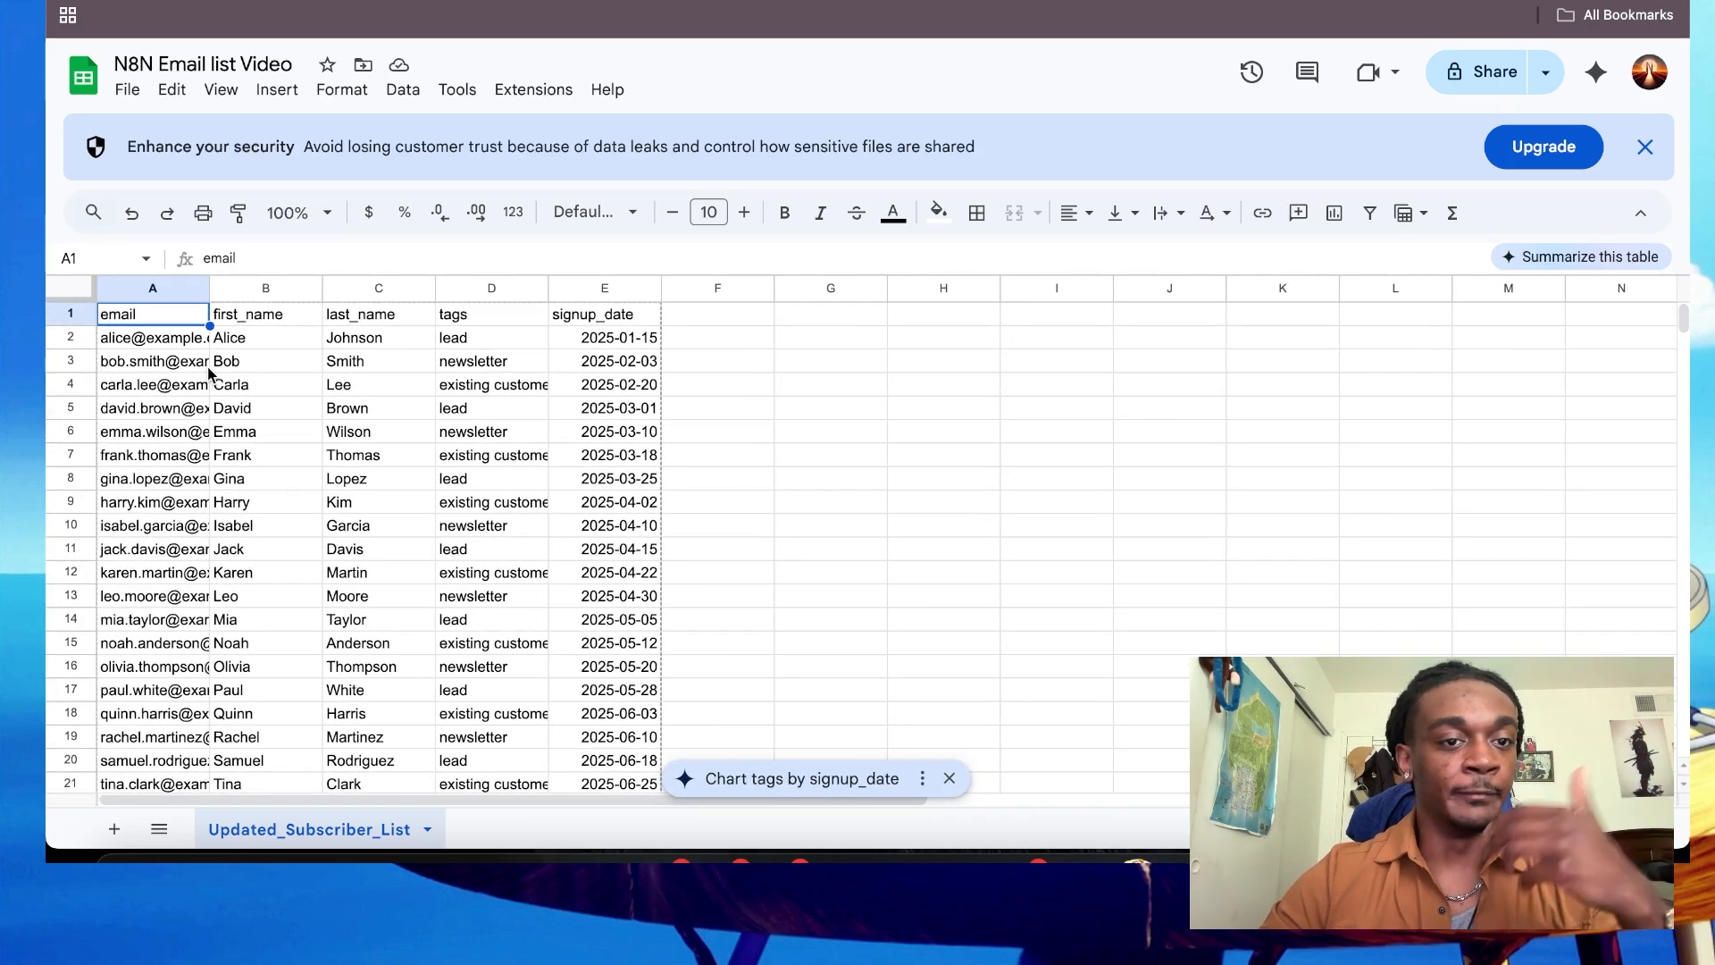
pyautogui.click(773, 362)
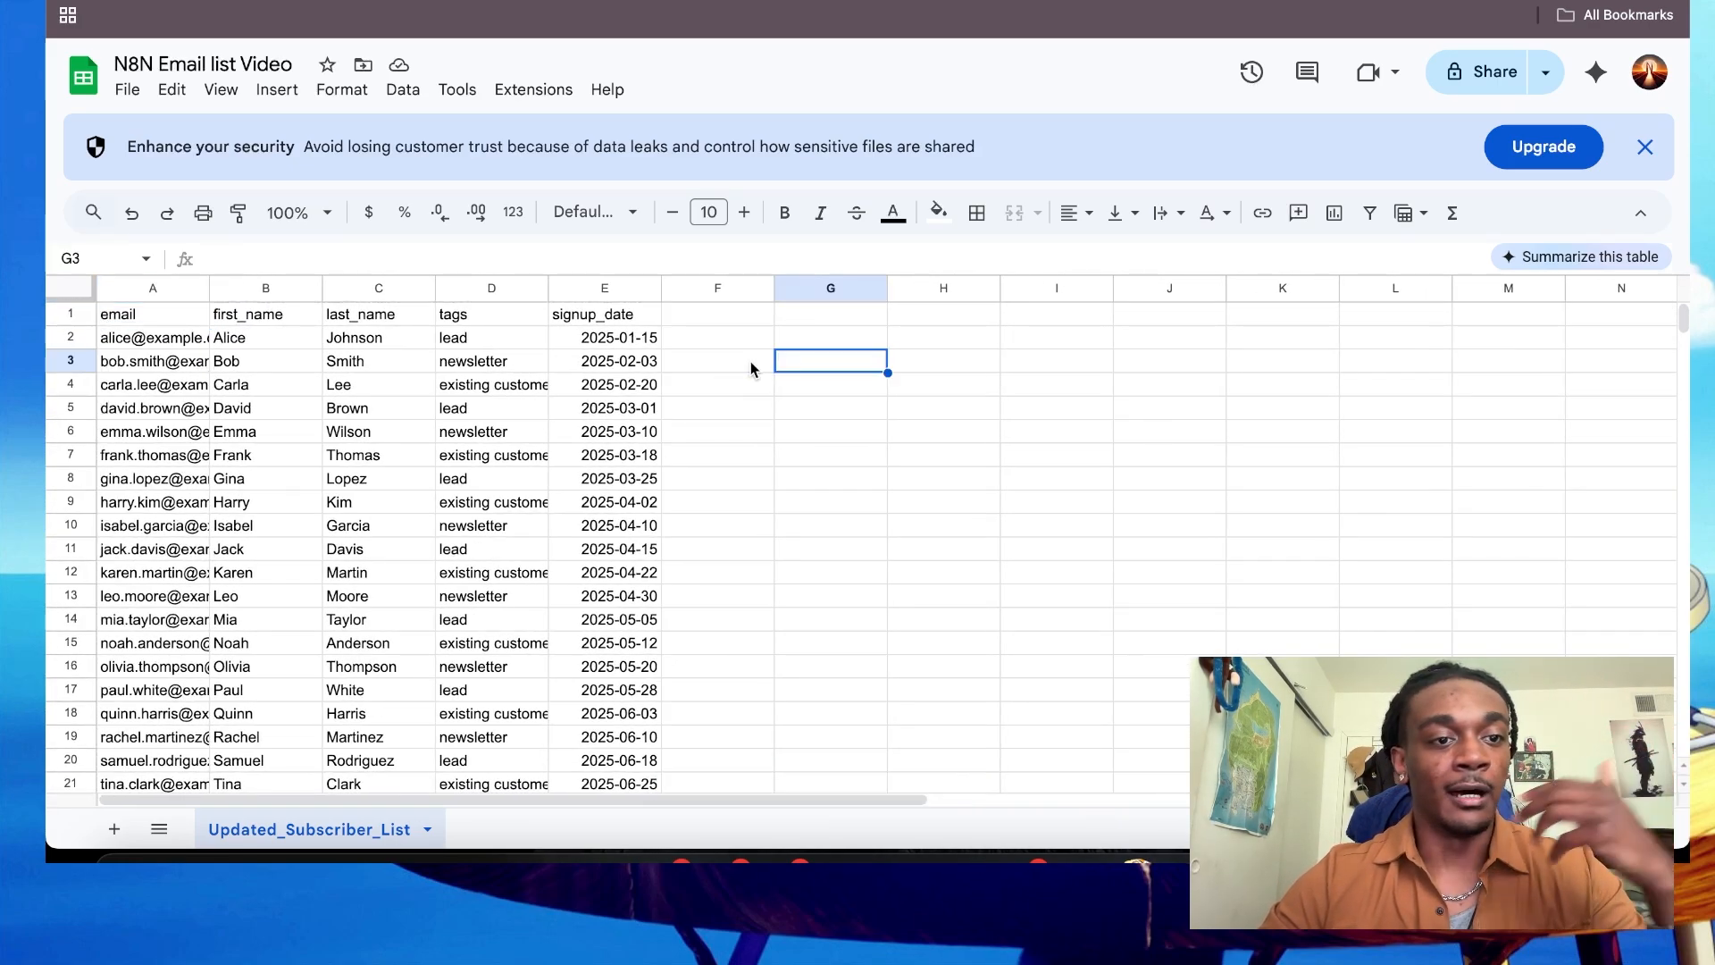
pyautogui.click(165, 316)
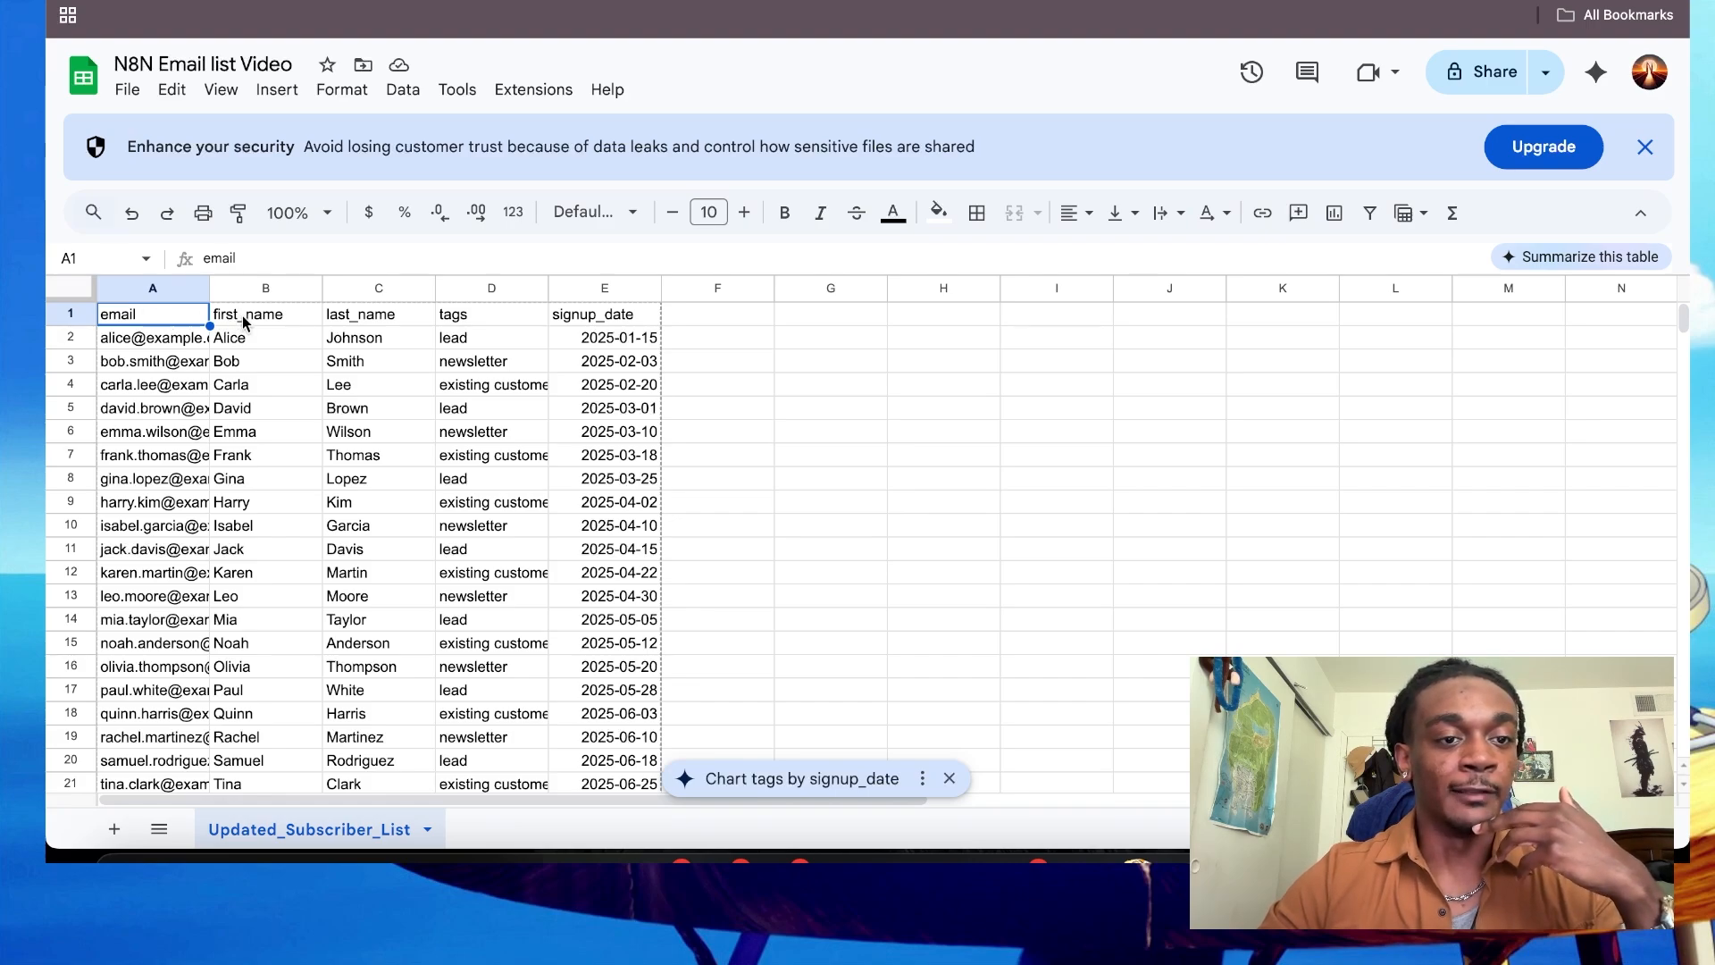
pyautogui.click(281, 315)
pyautogui.click(379, 315)
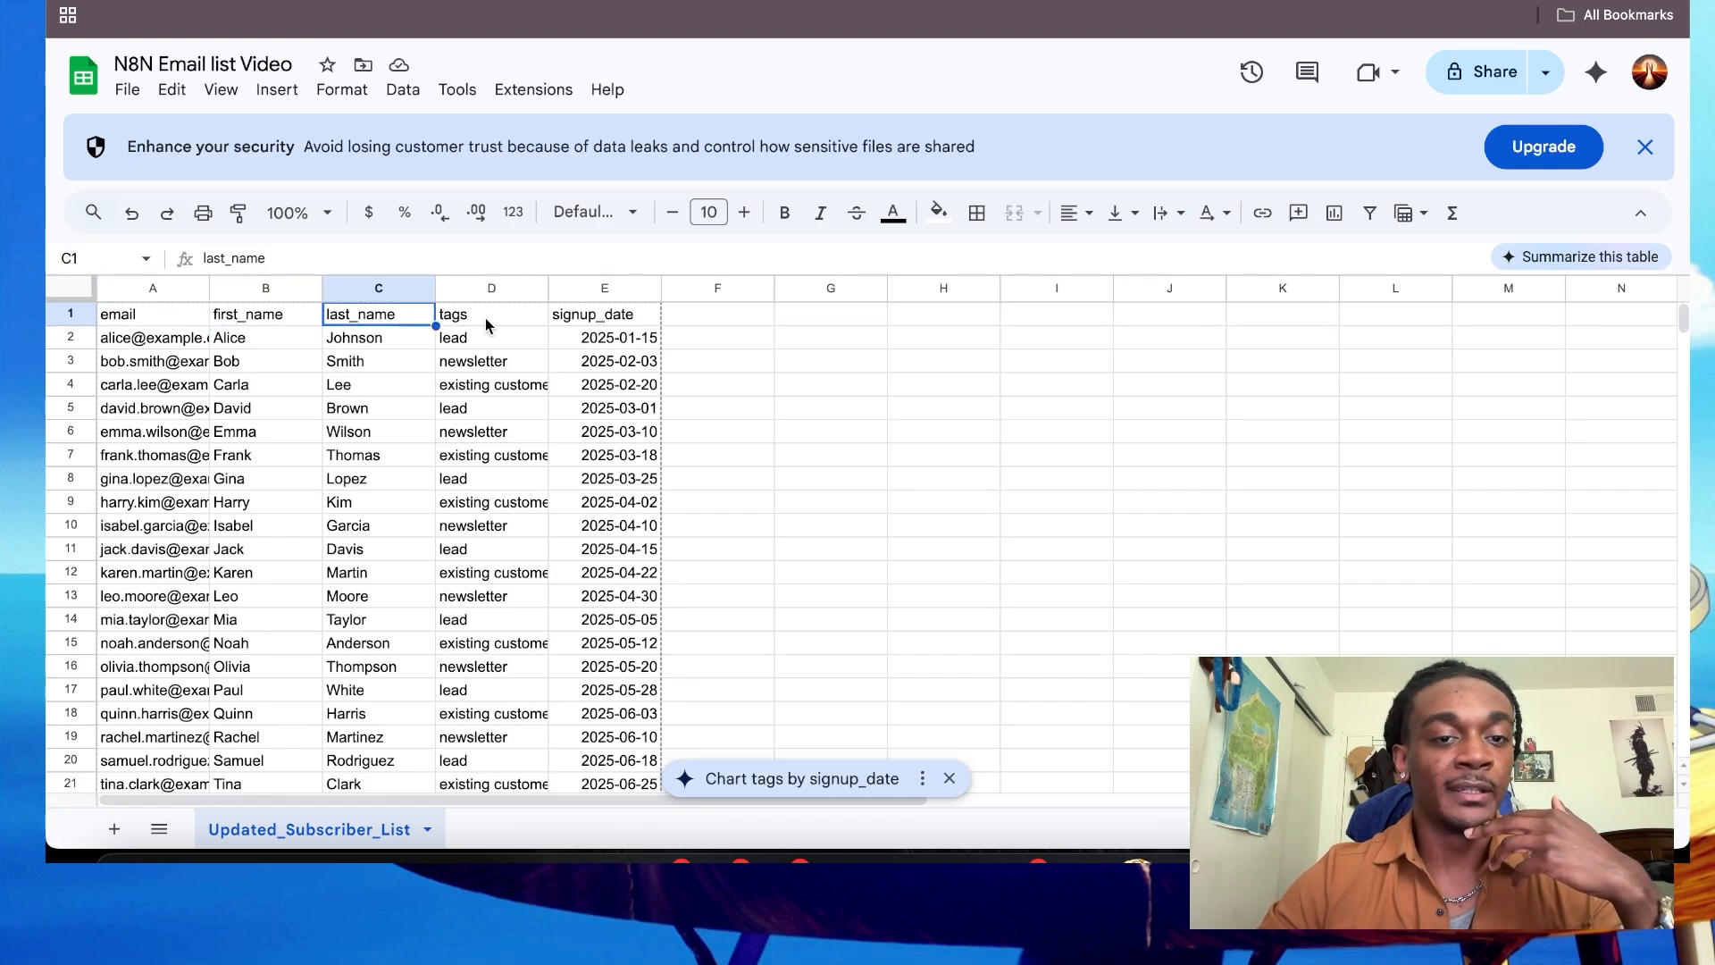
pyautogui.click(471, 315)
pyautogui.click(572, 316)
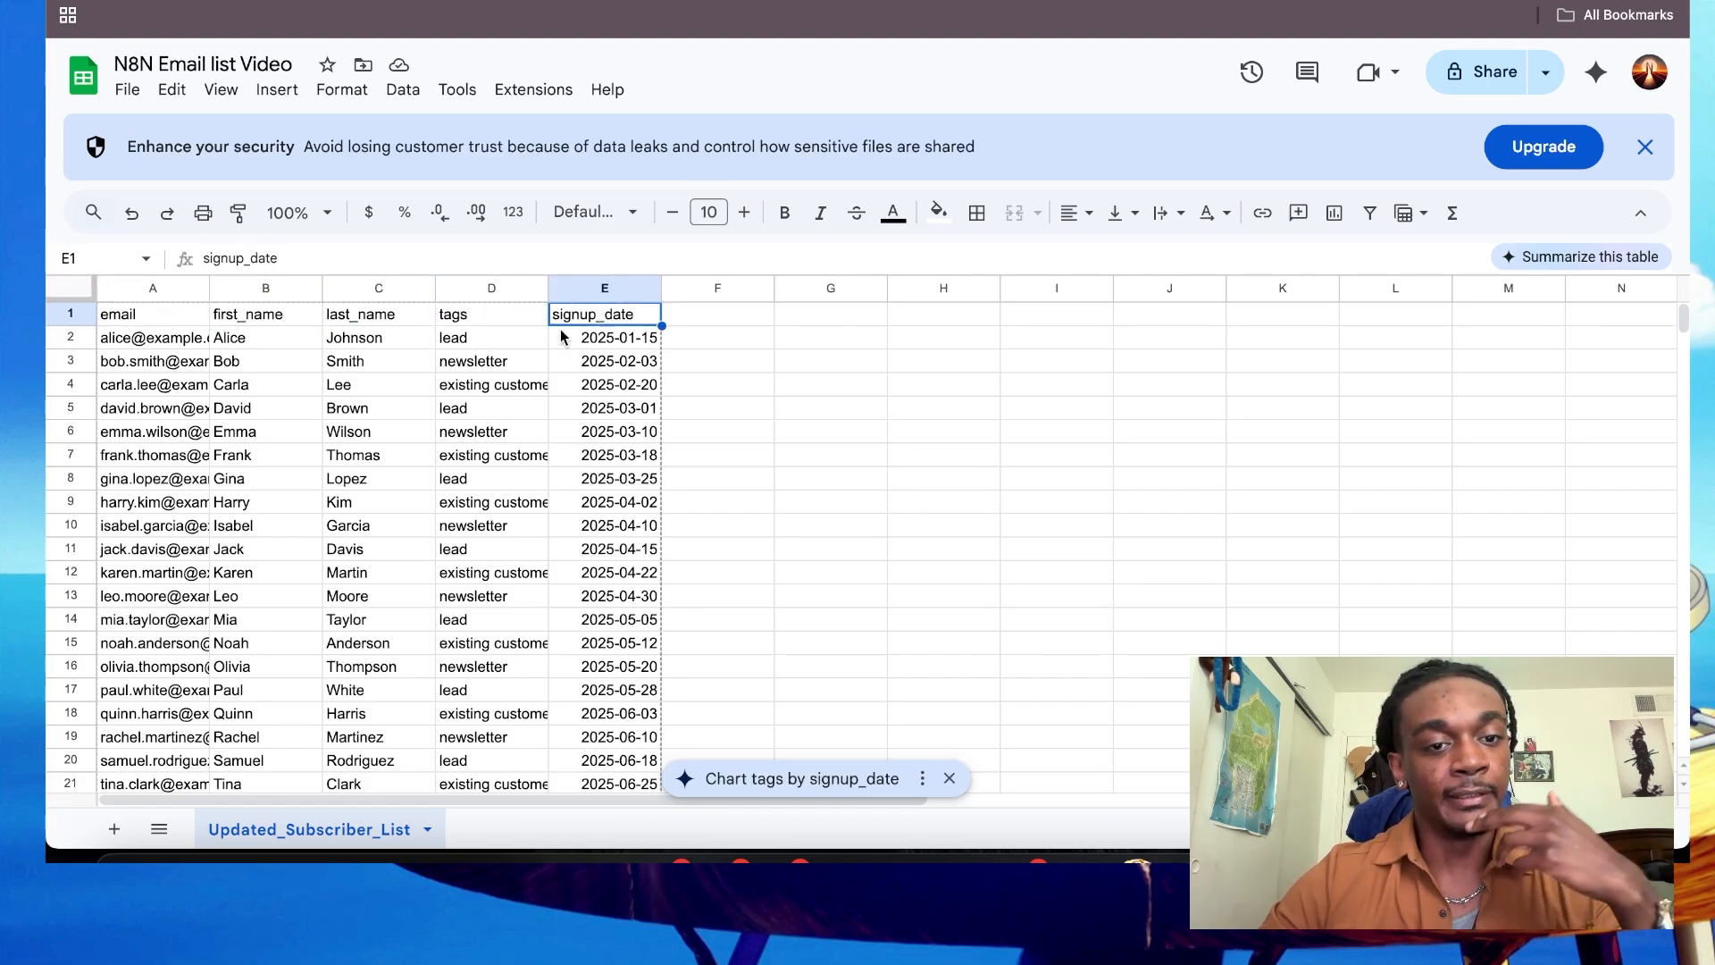
# Step: Examine the tags column and its lead, newsletter and existing customer entries across the subscriber rows
pyautogui.click(490, 321)
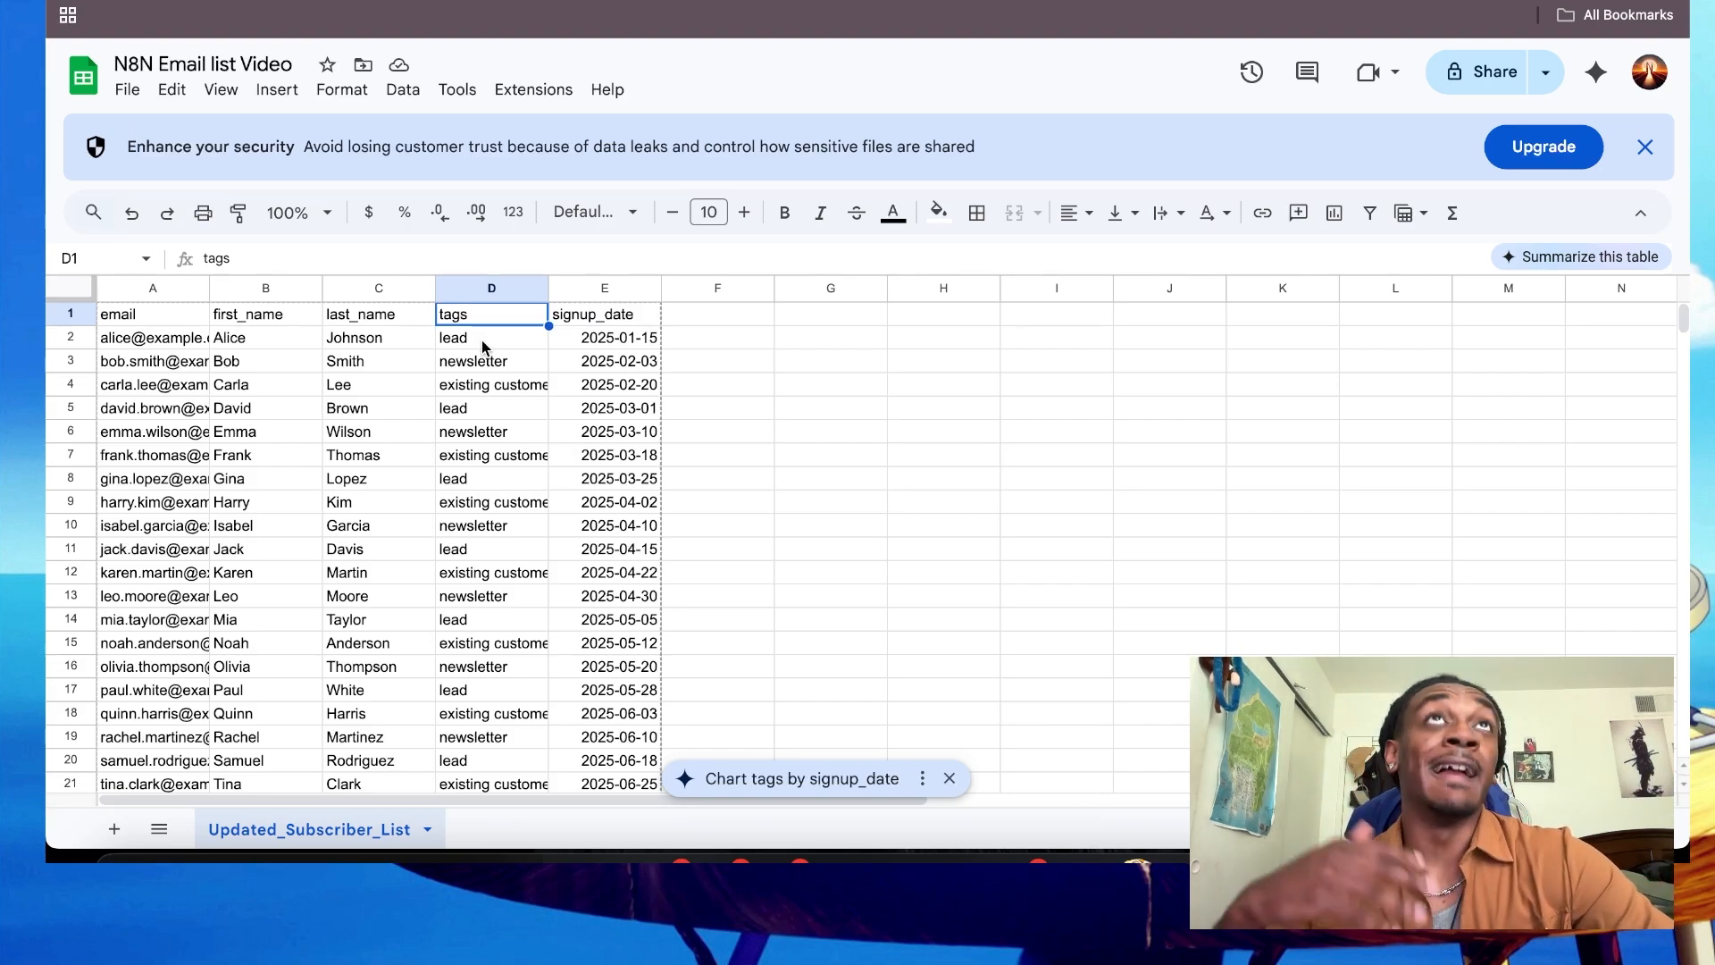
pyautogui.click(480, 340)
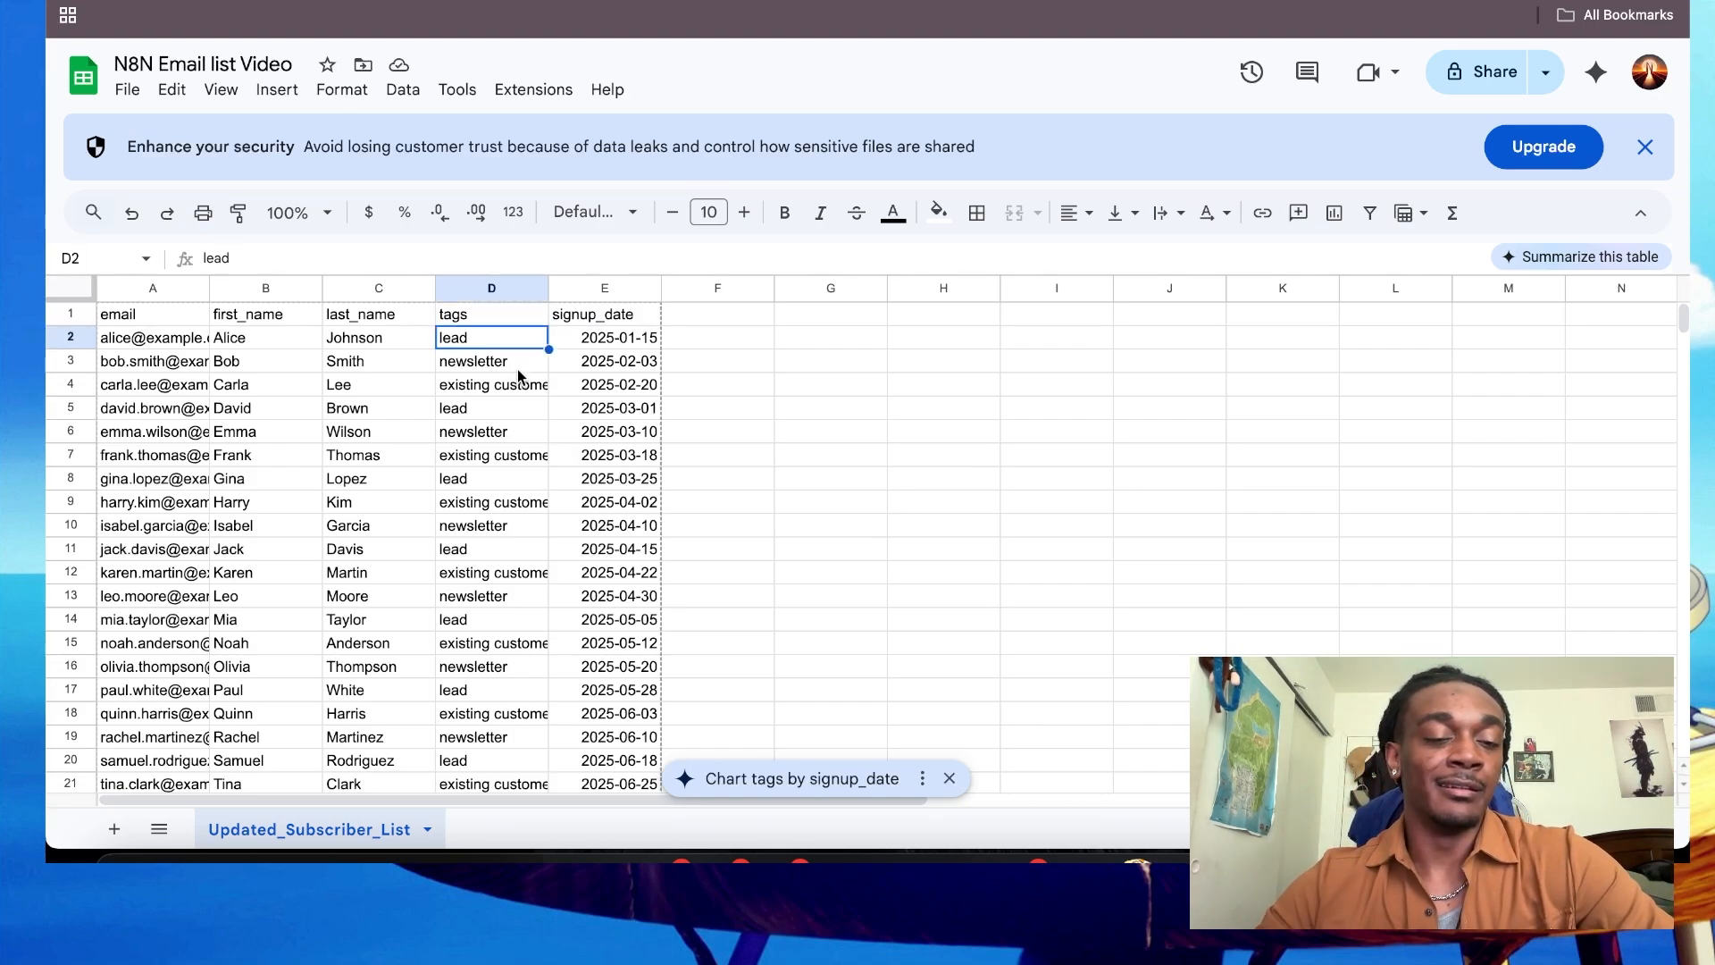
pyautogui.click(518, 368)
pyautogui.click(511, 384)
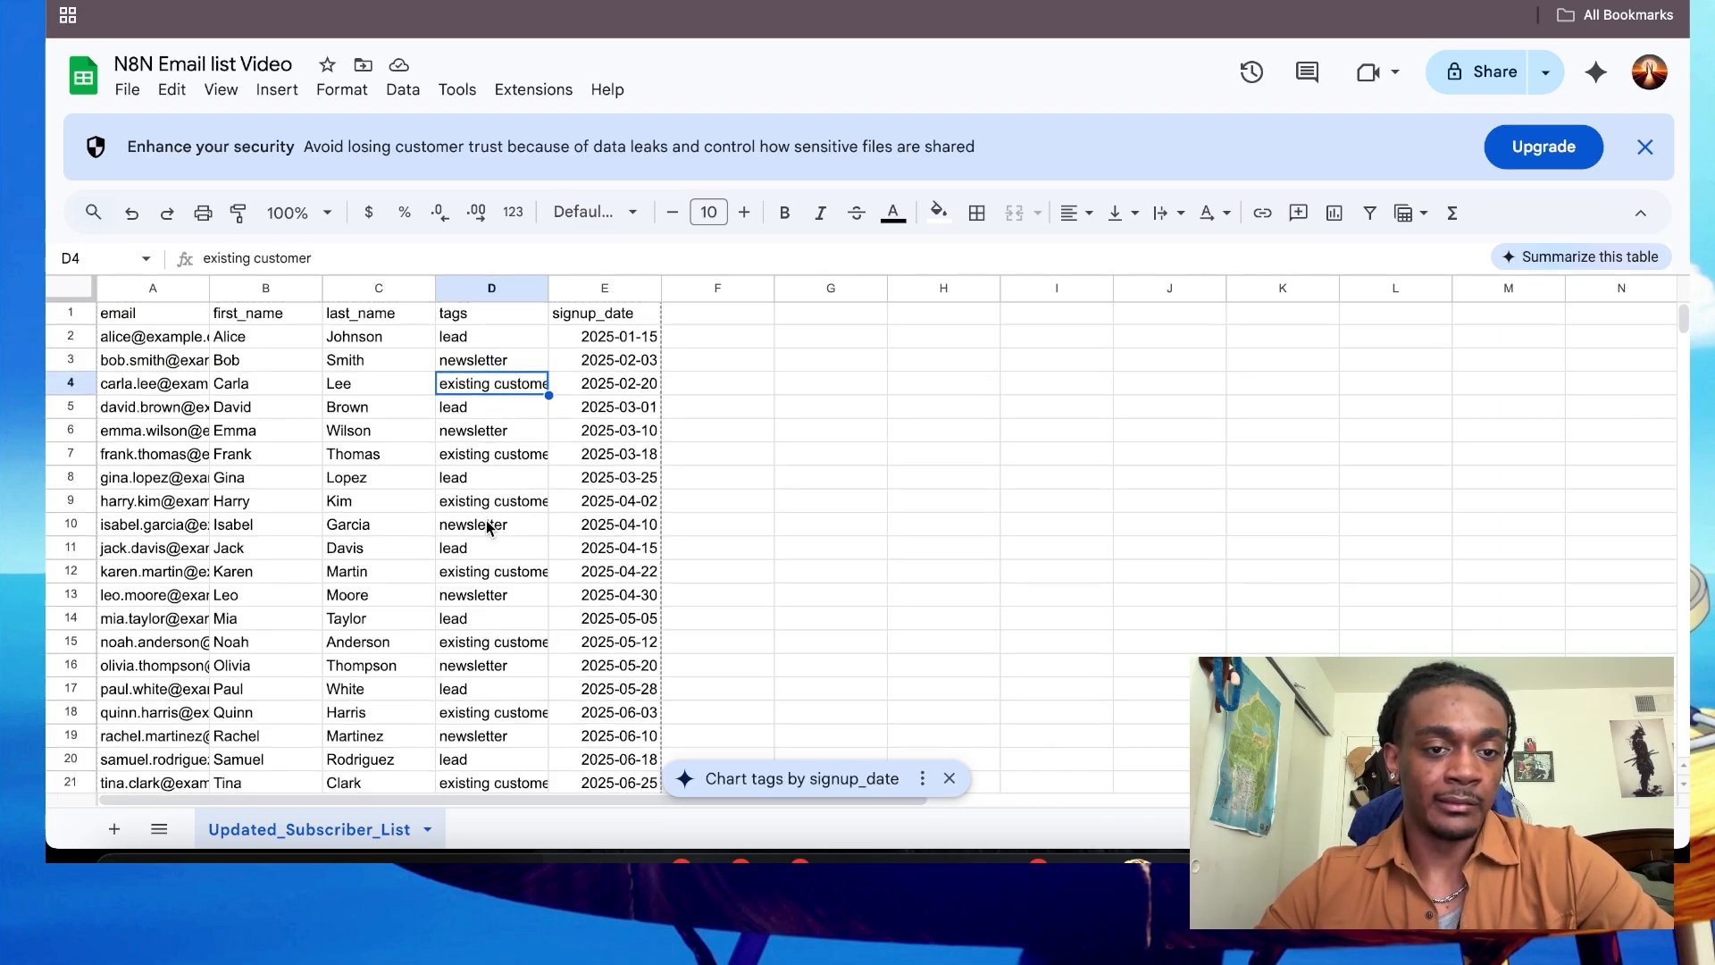
pyautogui.scroll(-3, 487, 524)
pyautogui.scroll(1, 487, 527)
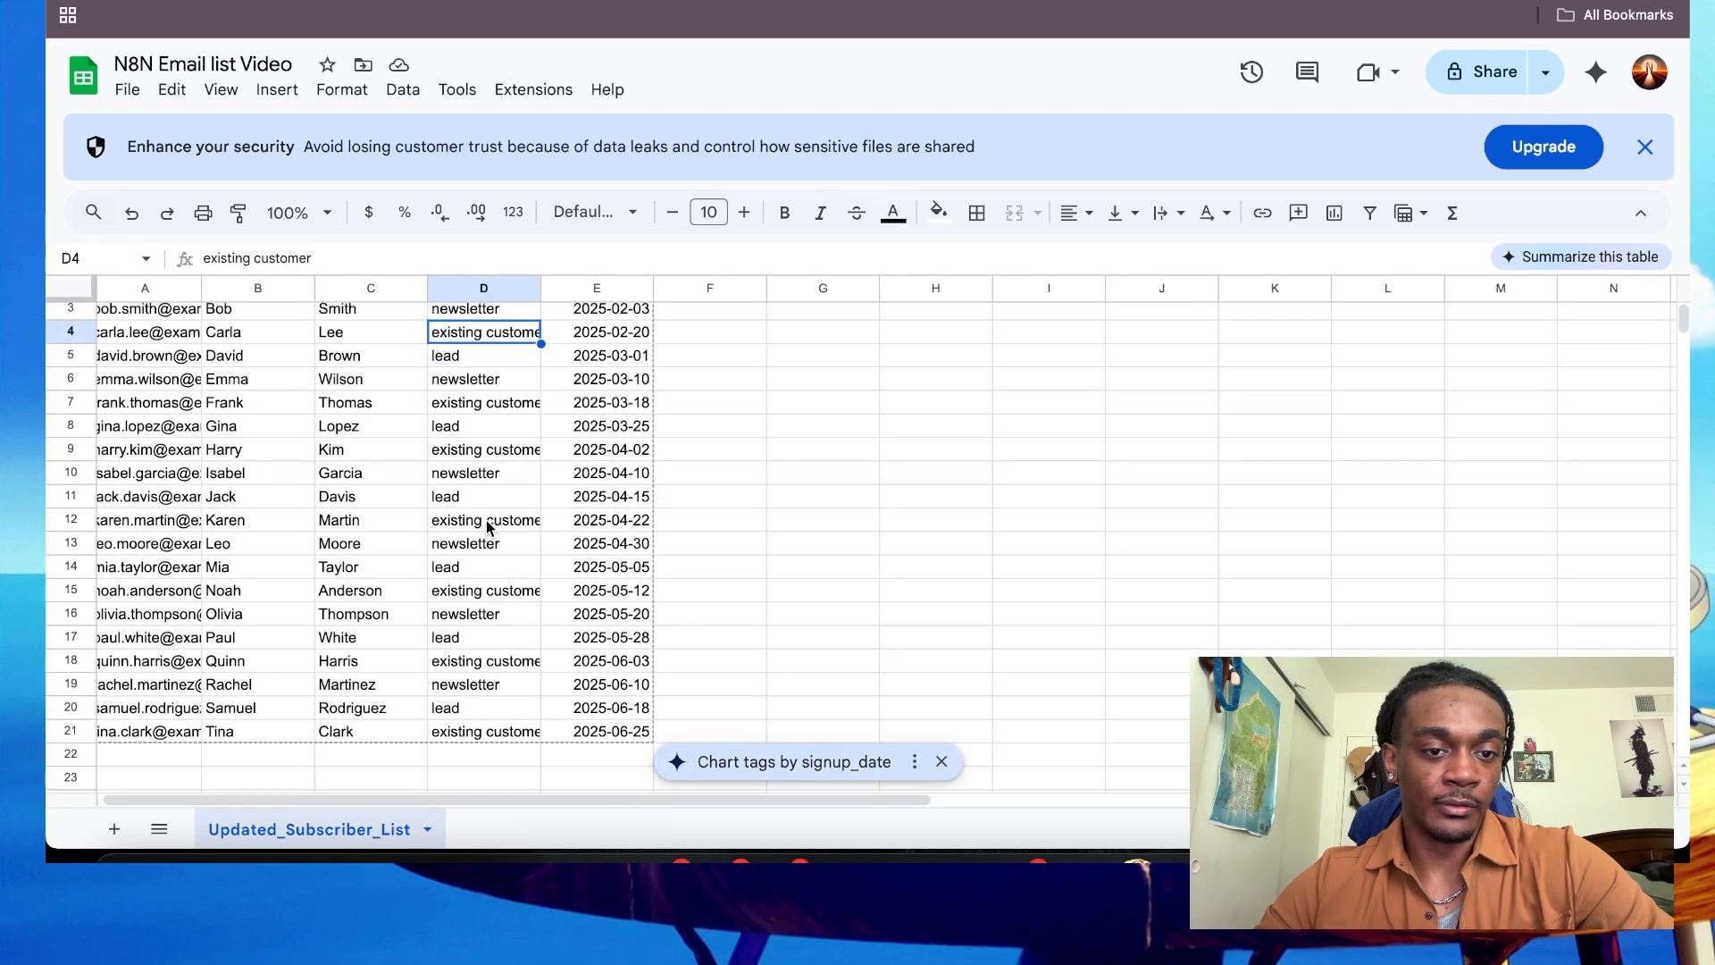
pyautogui.click(486, 519)
pyautogui.scroll(2, 482, 527)
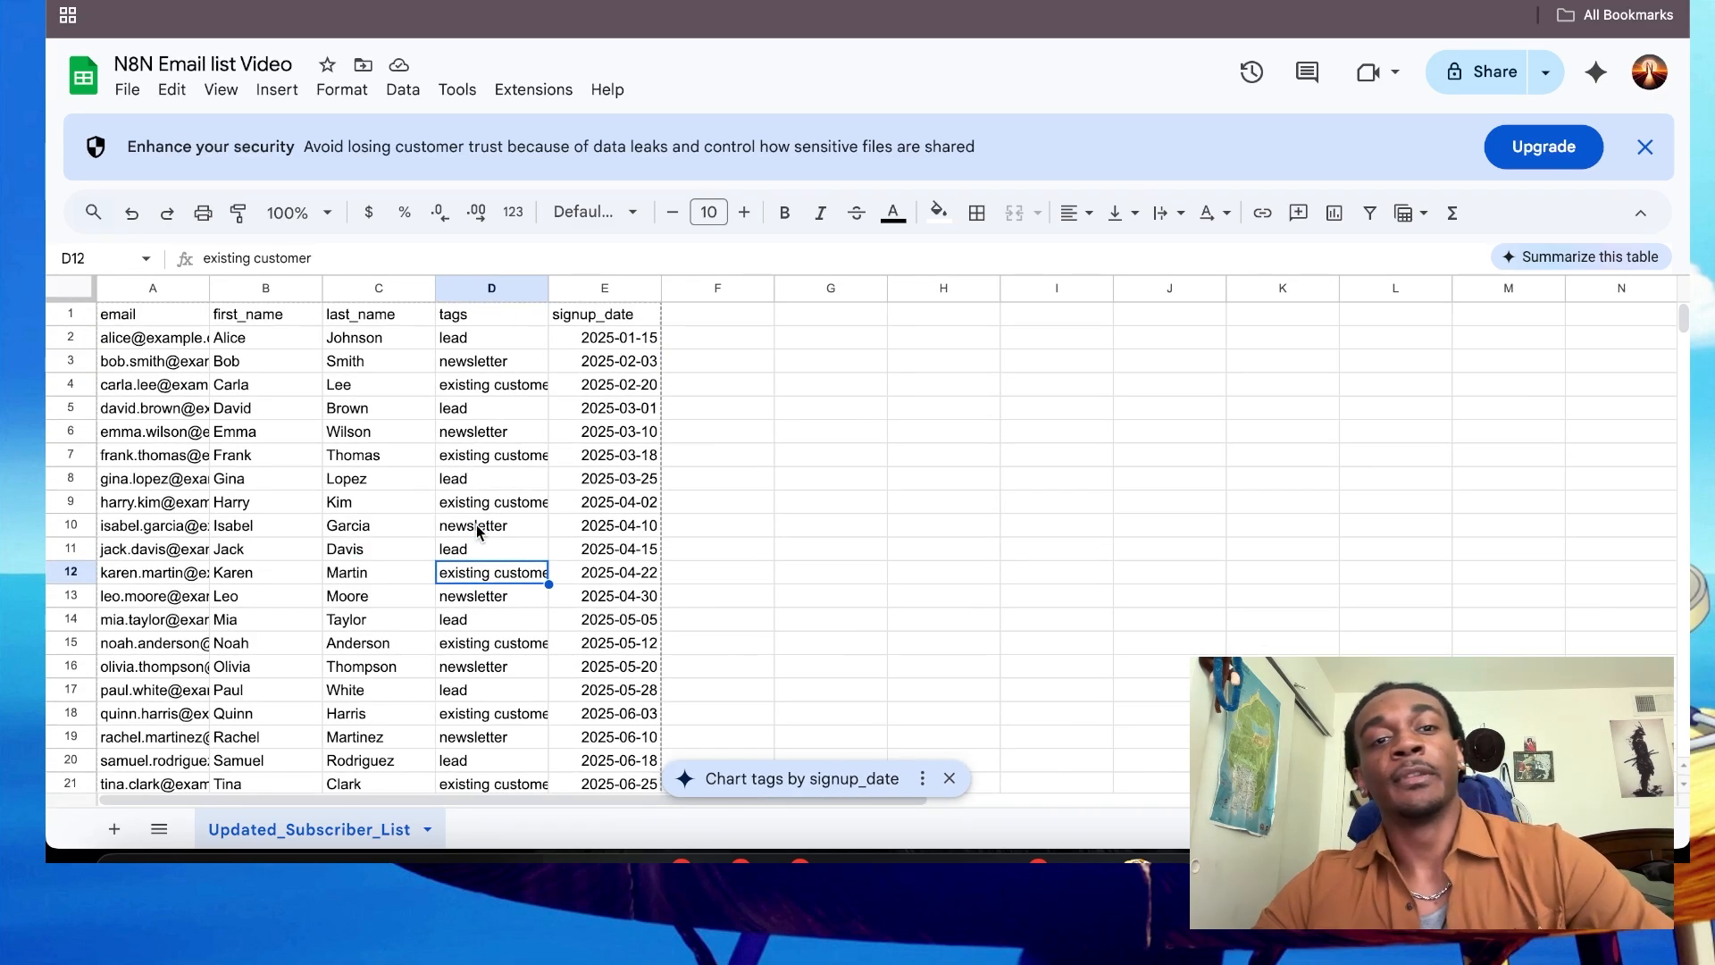
pyautogui.click(884, 391)
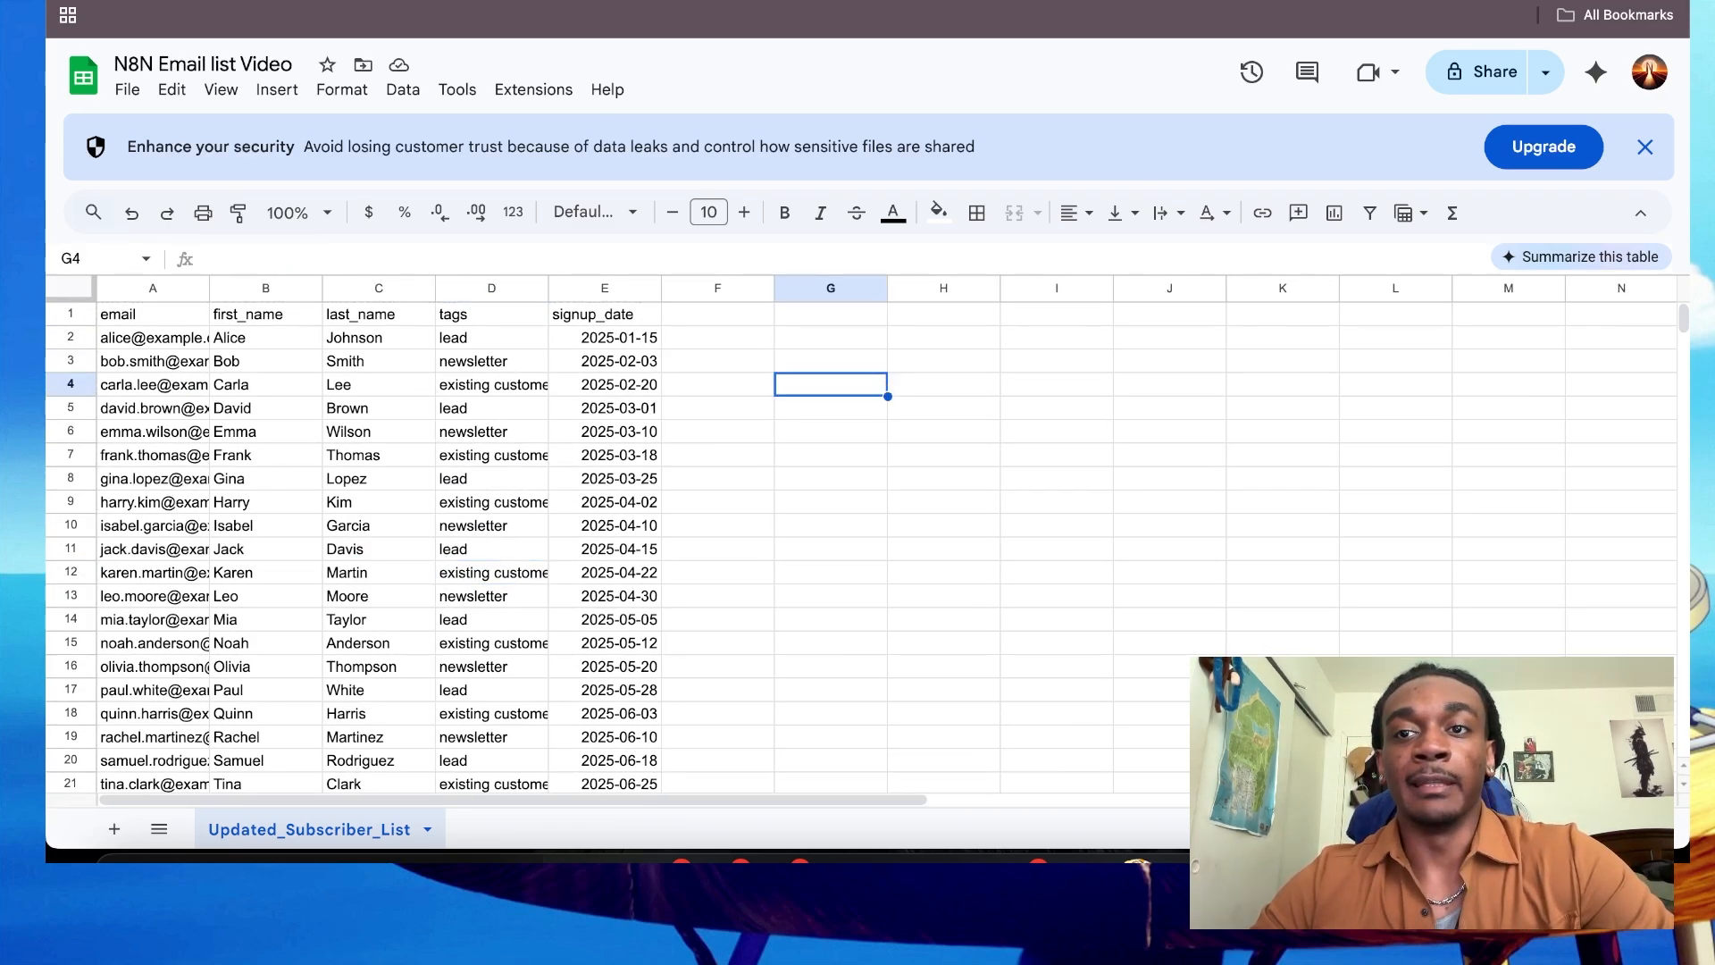
# Step: Switch to n8n and show the Email Listing Video workflow with its Google Sheets Trigger
pyautogui.click(1385, 2)
pyautogui.hscroll(2, 1153, 284)
pyautogui.scroll(-1, 1152, 284)
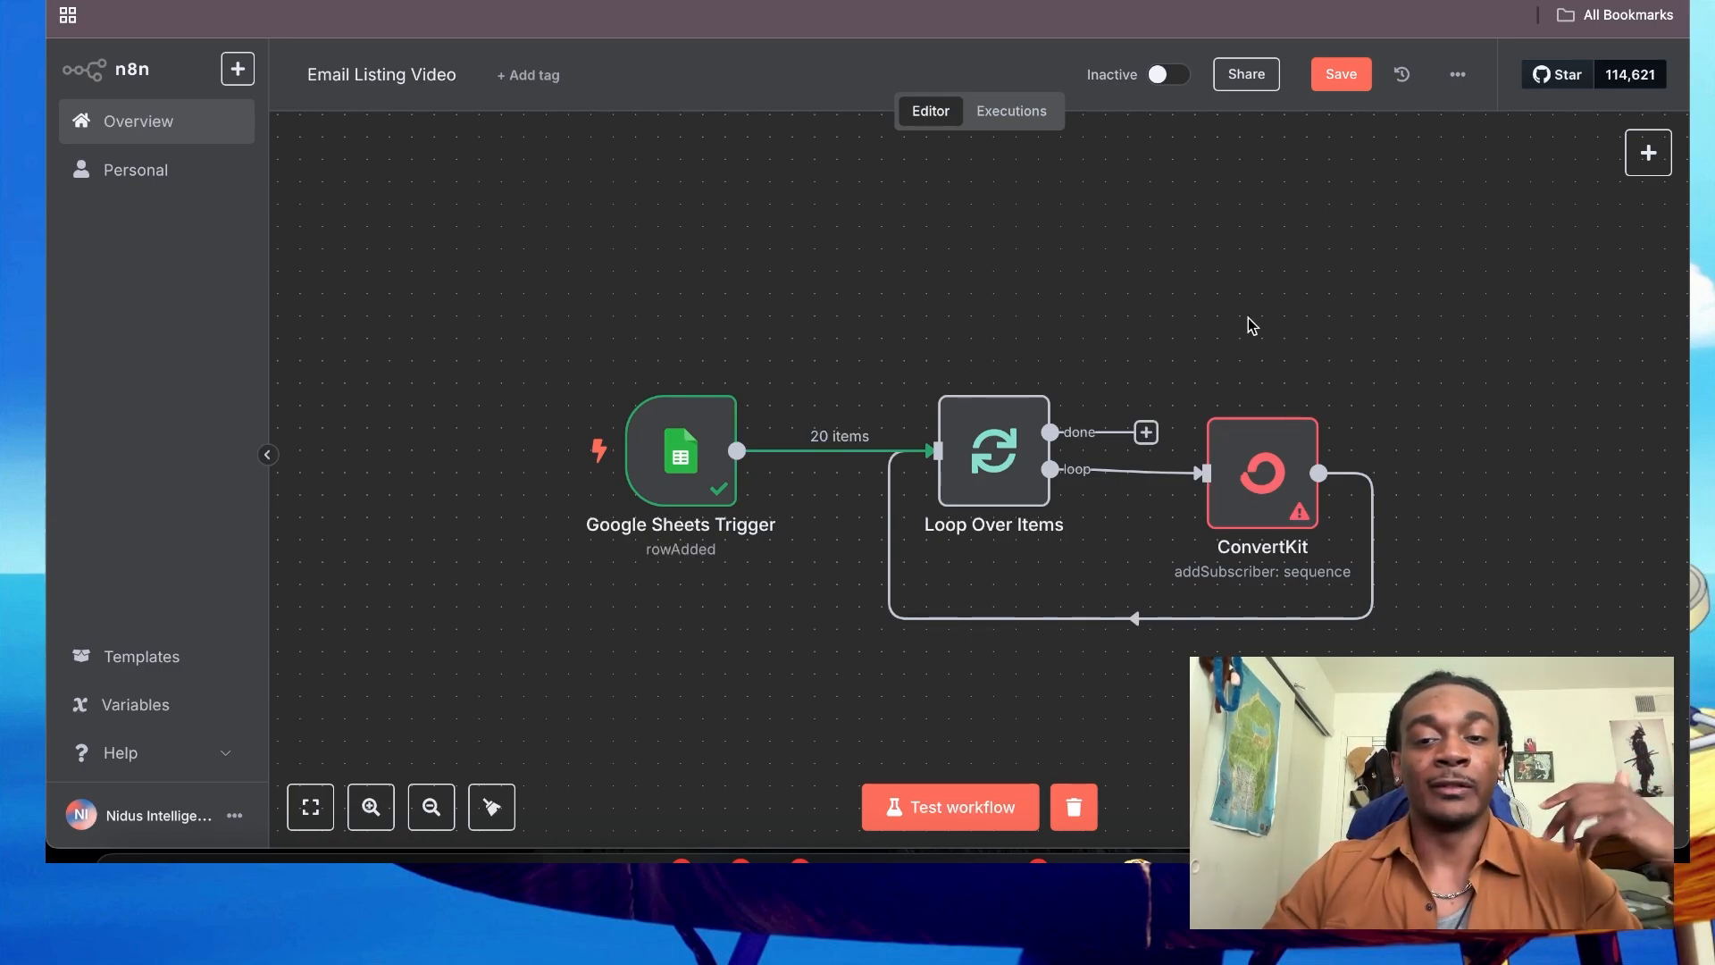
pyautogui.moveTo(664, 409)
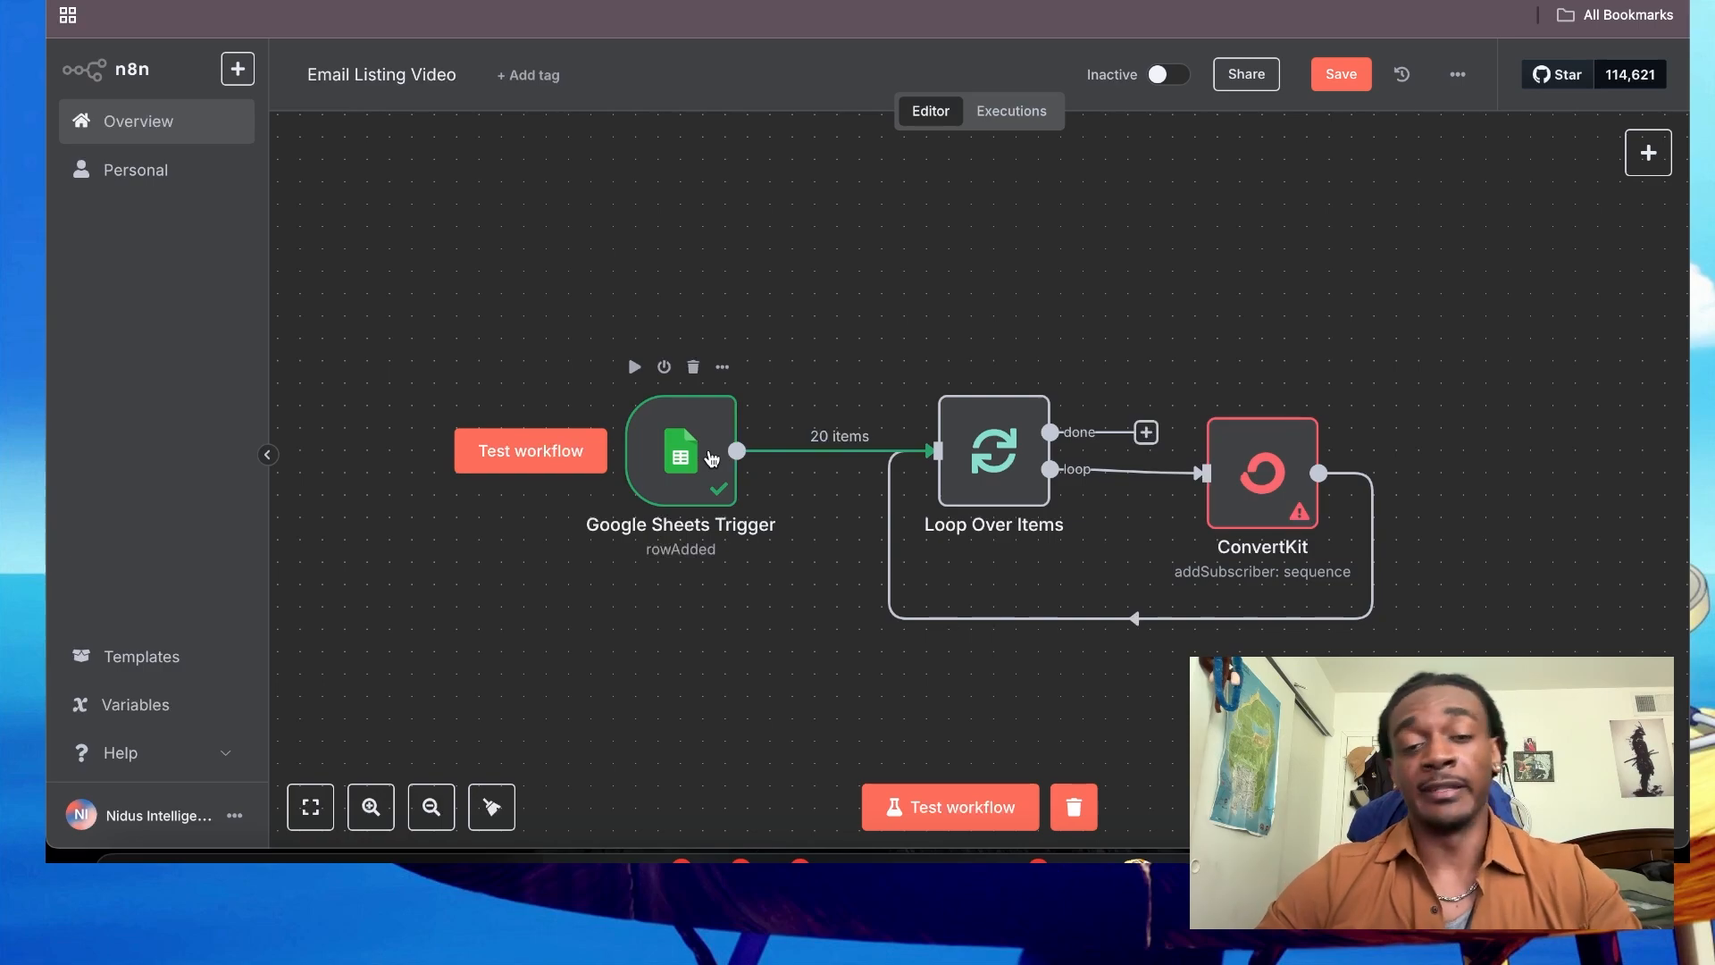
pyautogui.rightClick(586, 345)
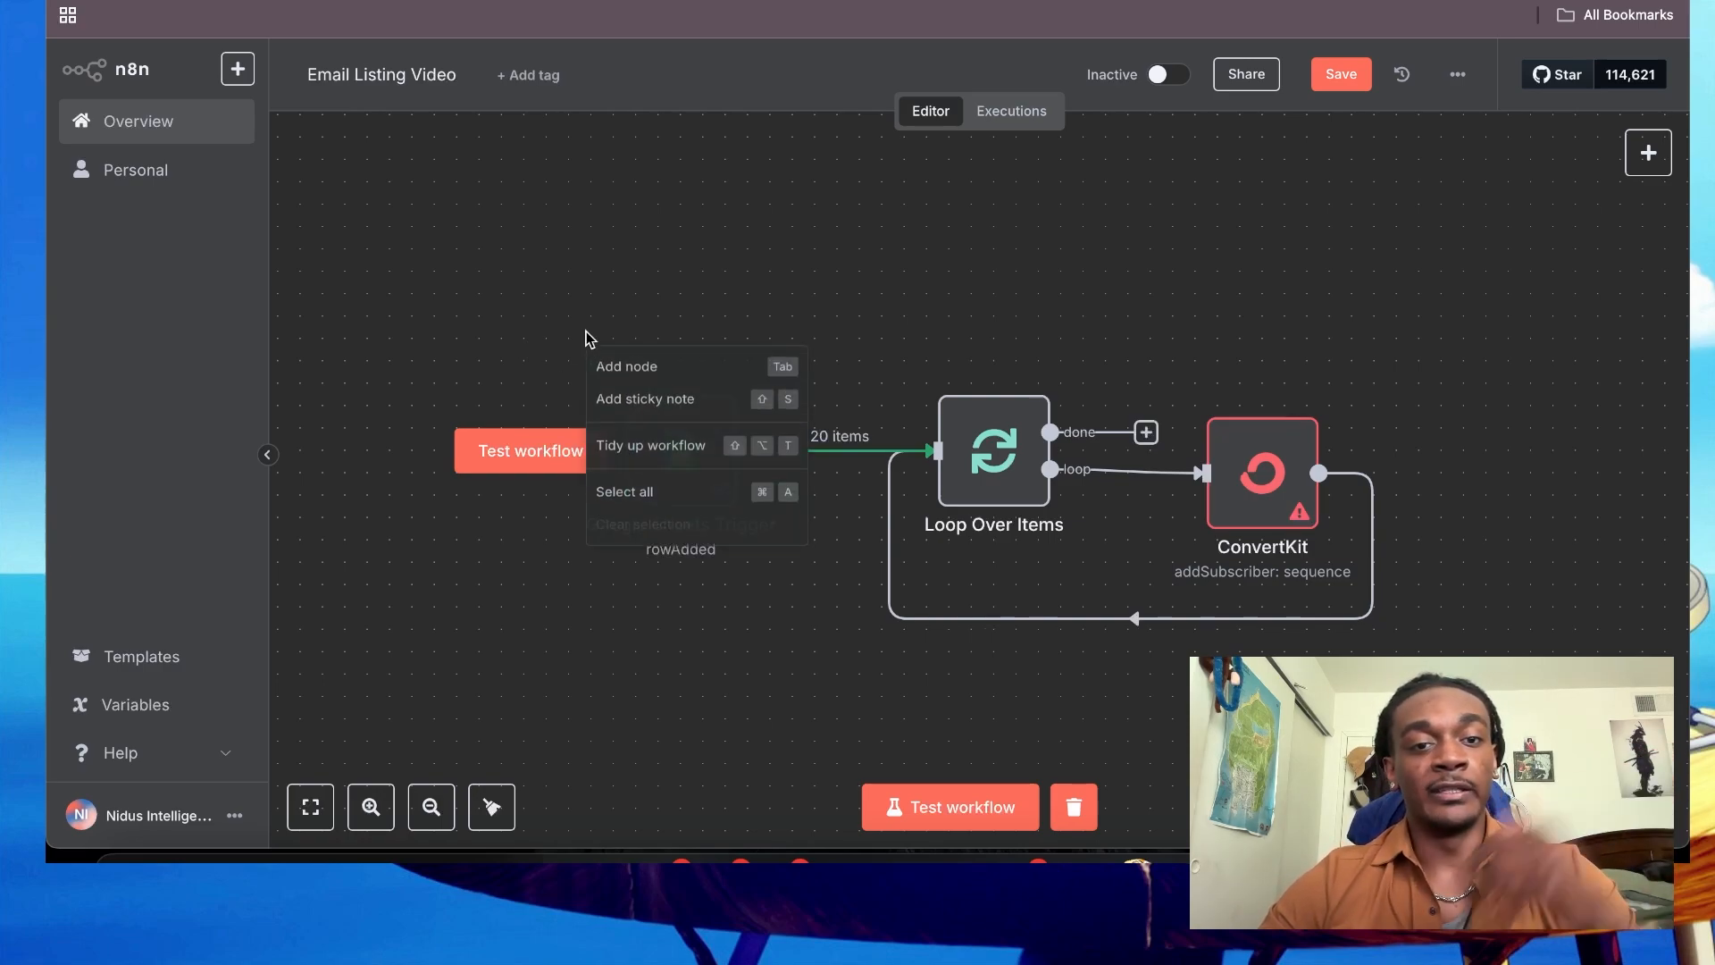
pyautogui.click(674, 379)
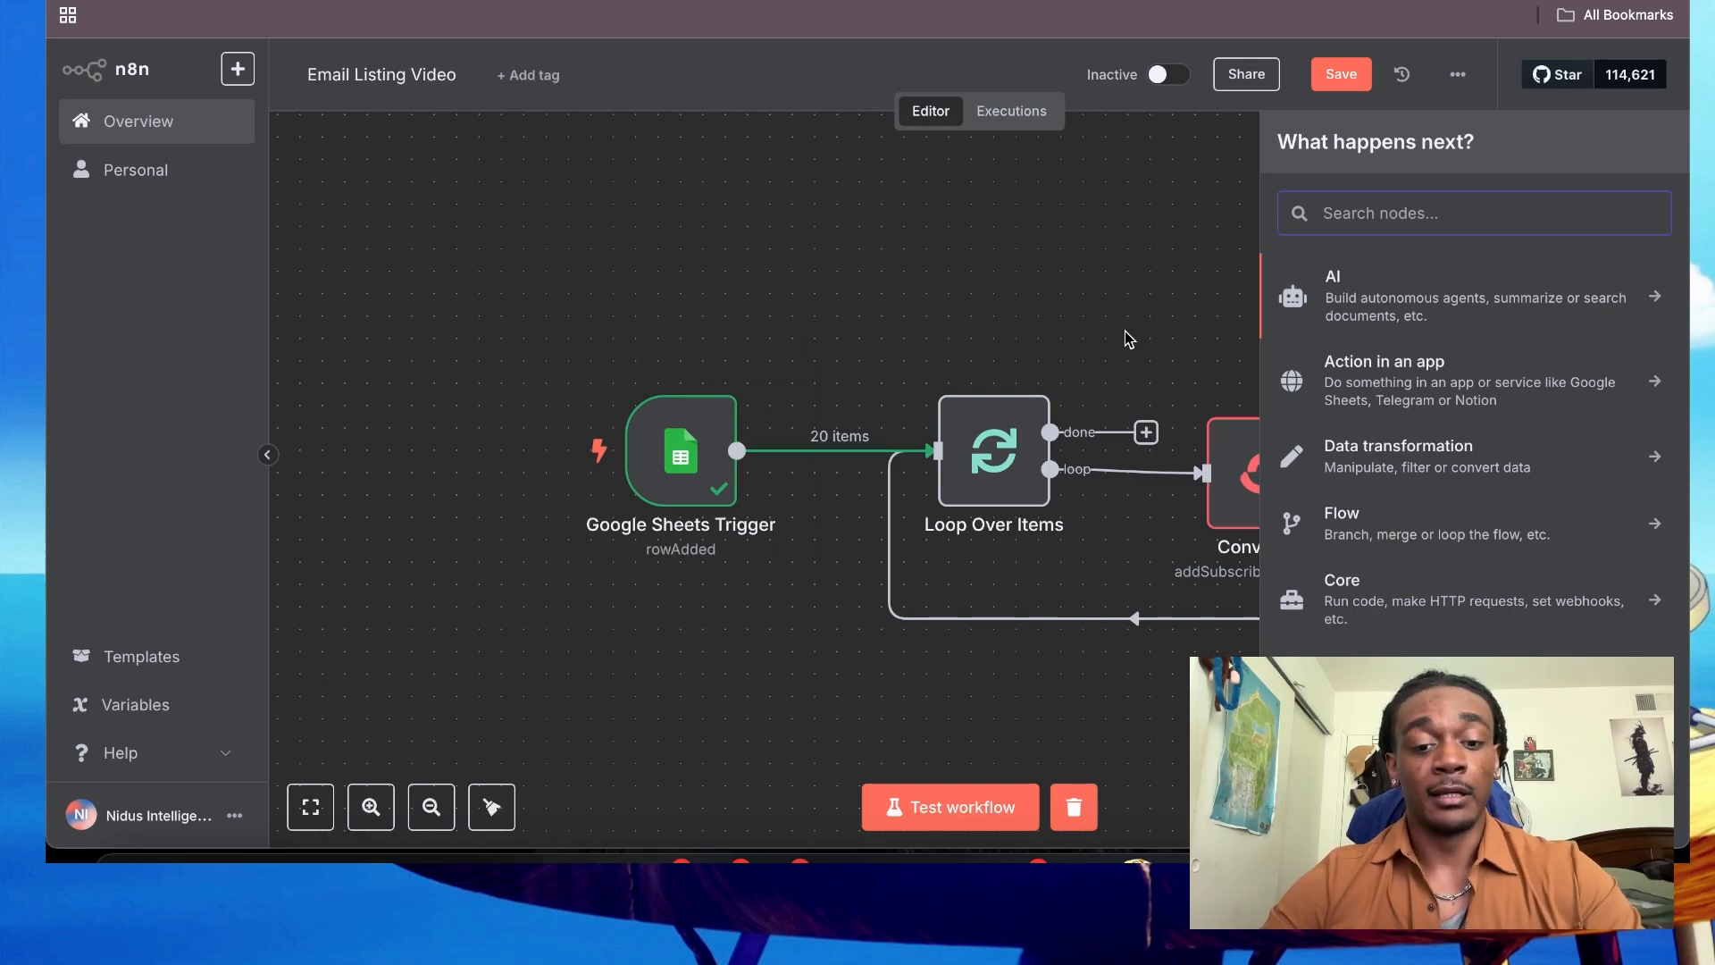
pyautogui.write('tele')
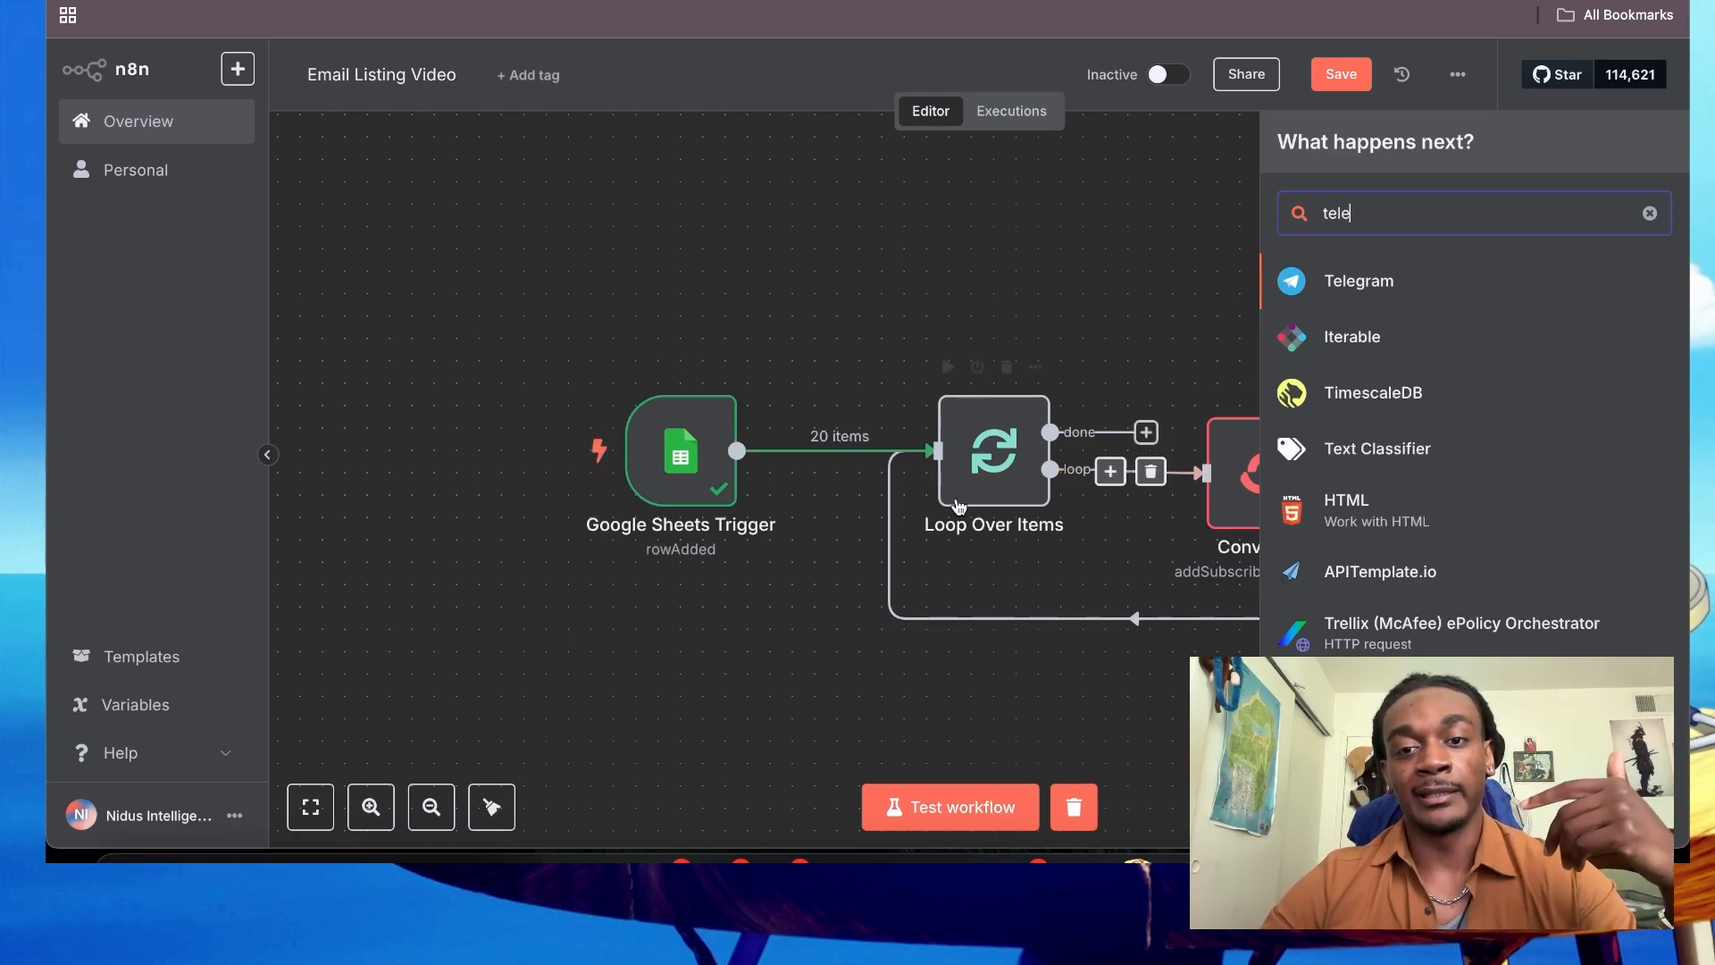
pyautogui.hscroll(3, 972, 419)
pyautogui.hscroll(-3, 972, 420)
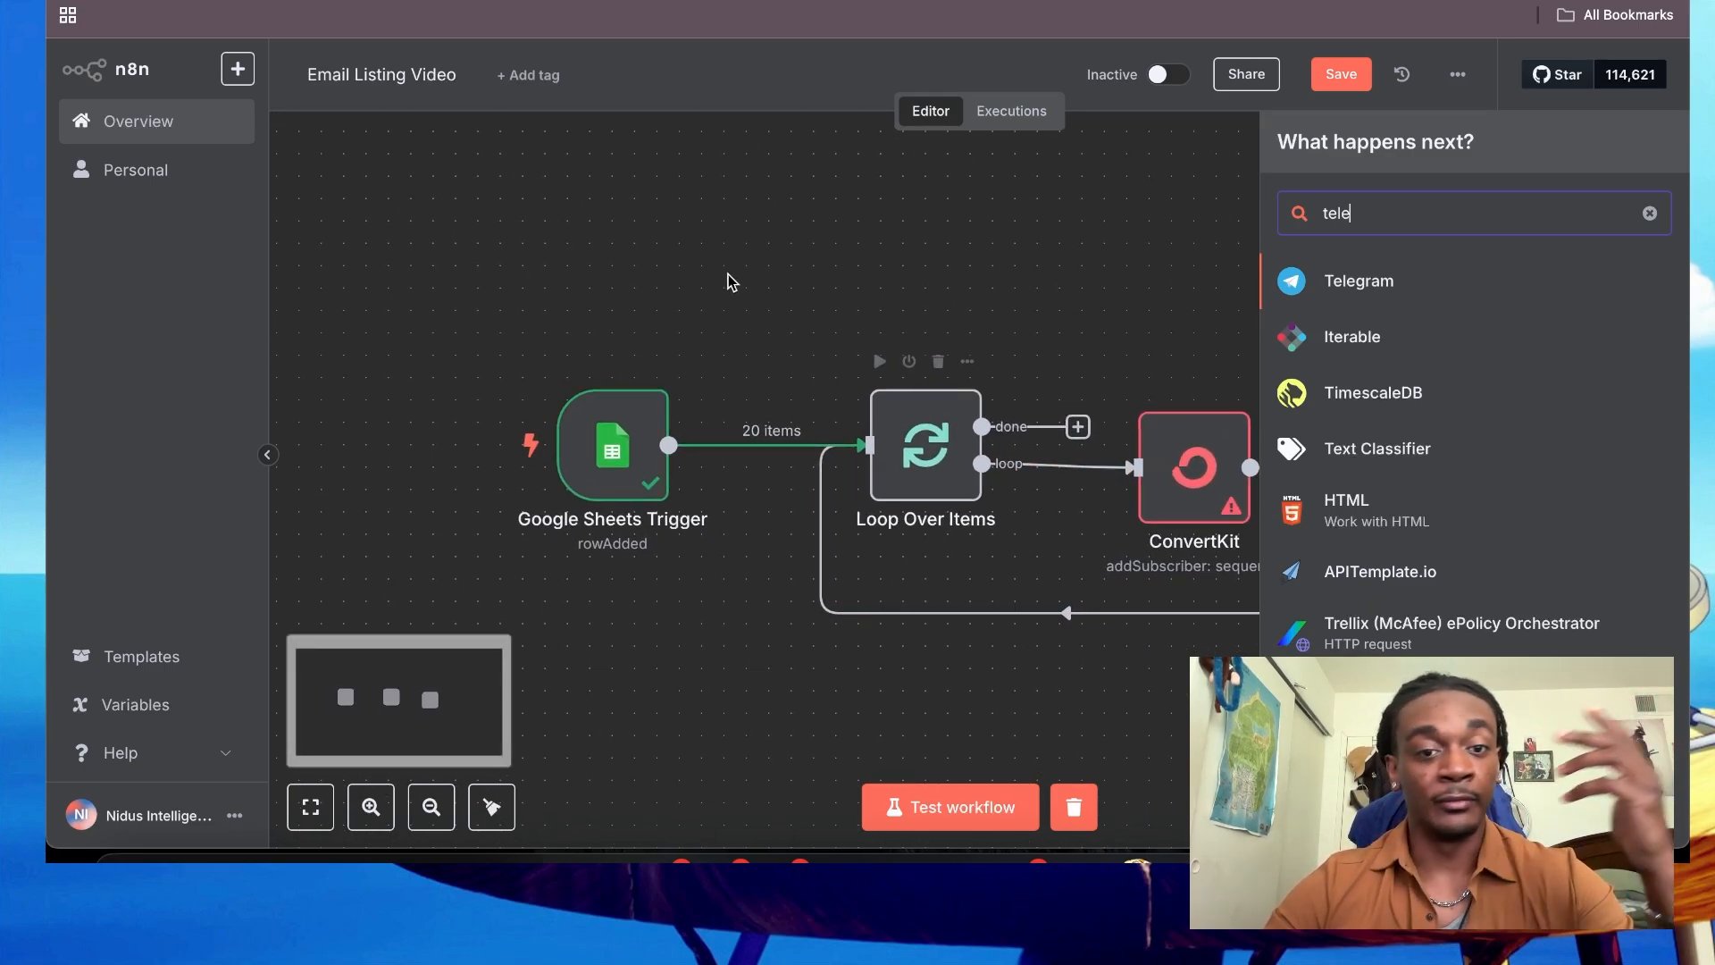
pyautogui.click(689, 271)
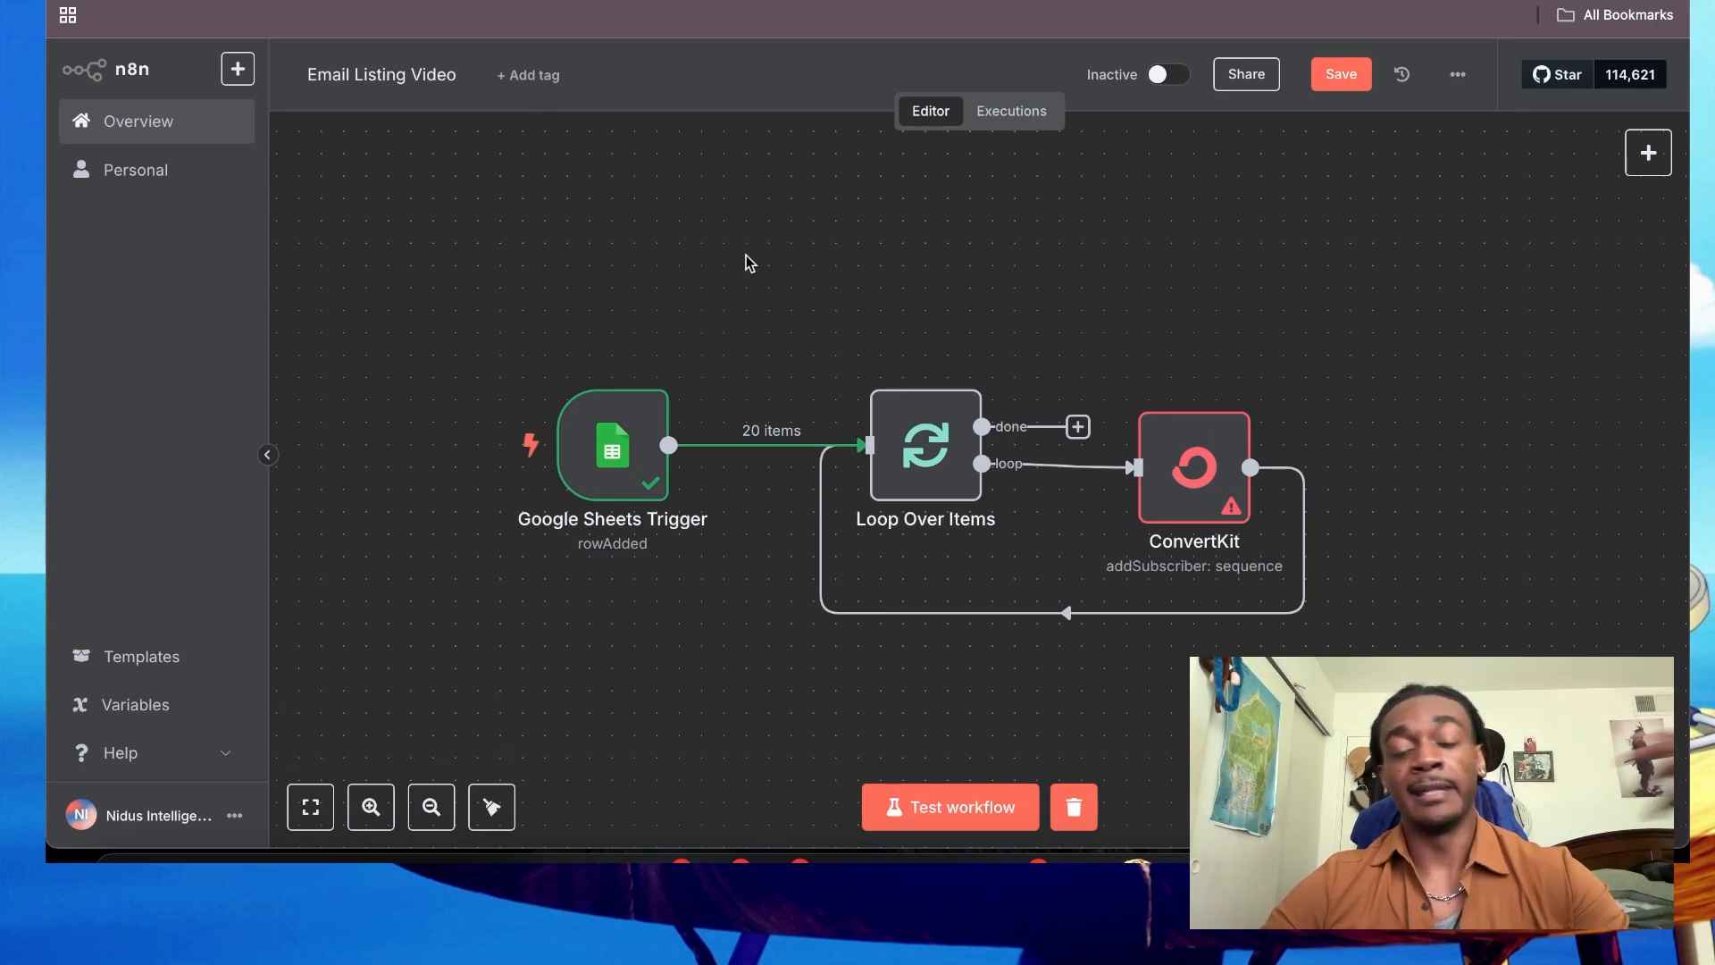
# Step: Clear the workflow's previous execution data and review the Google Sheets Trigger's parameters
pyautogui.moveTo(720, 515)
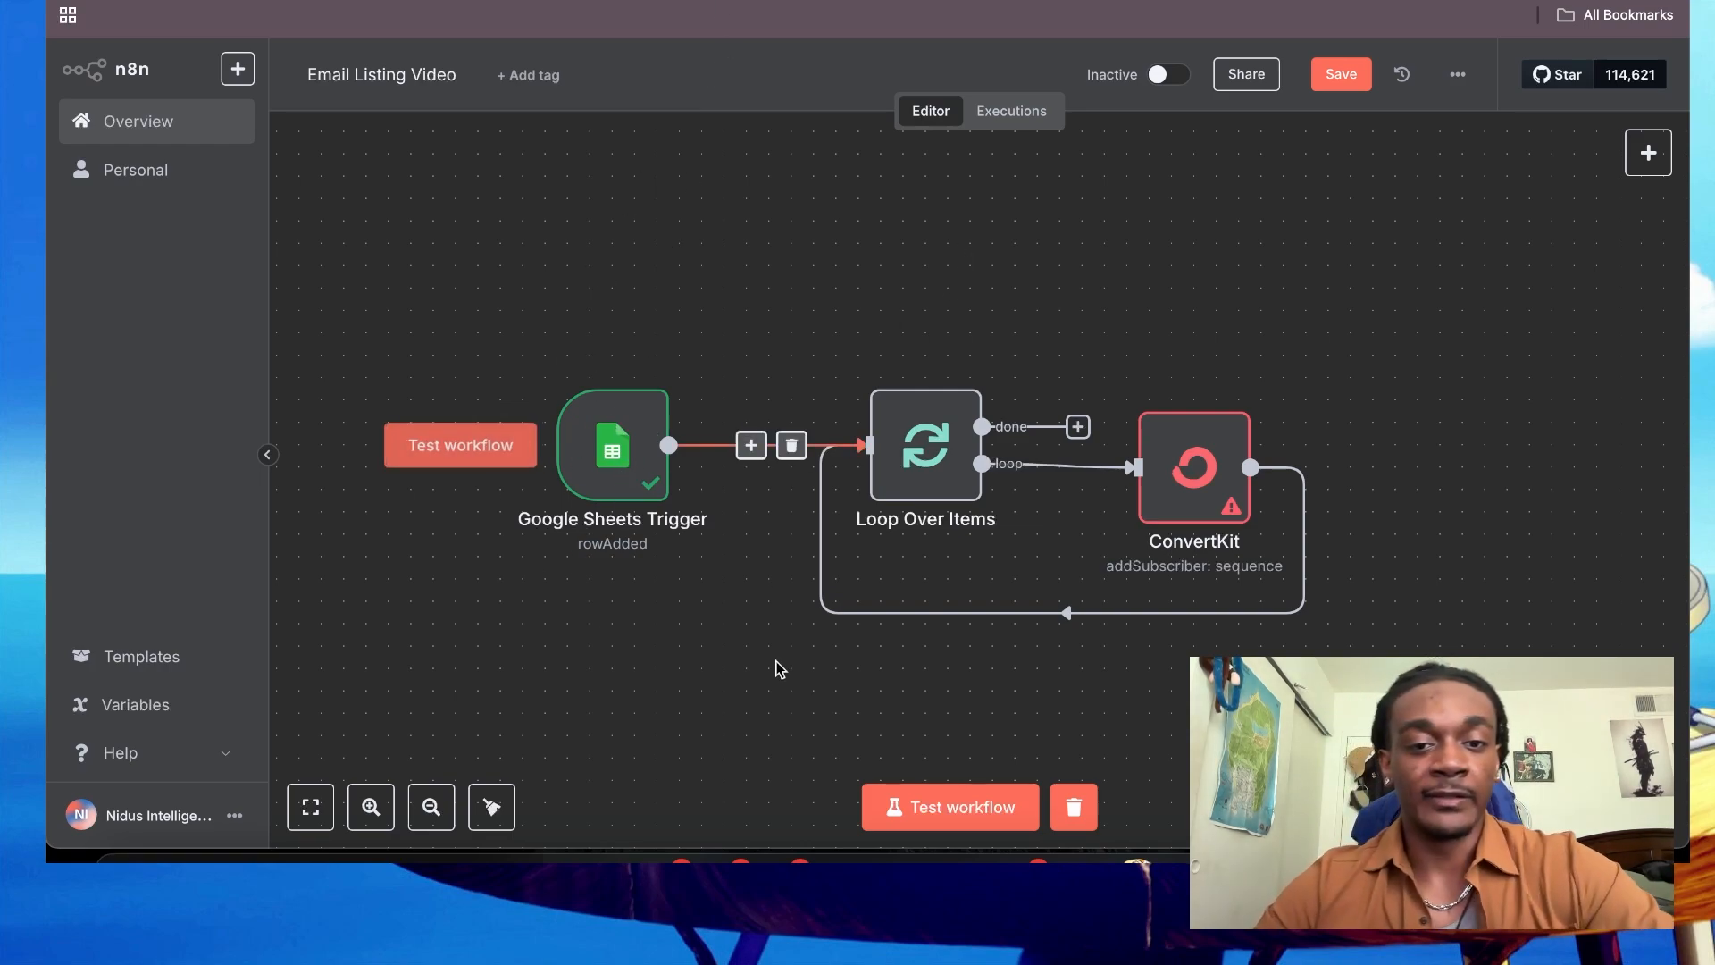
pyautogui.click(1074, 804)
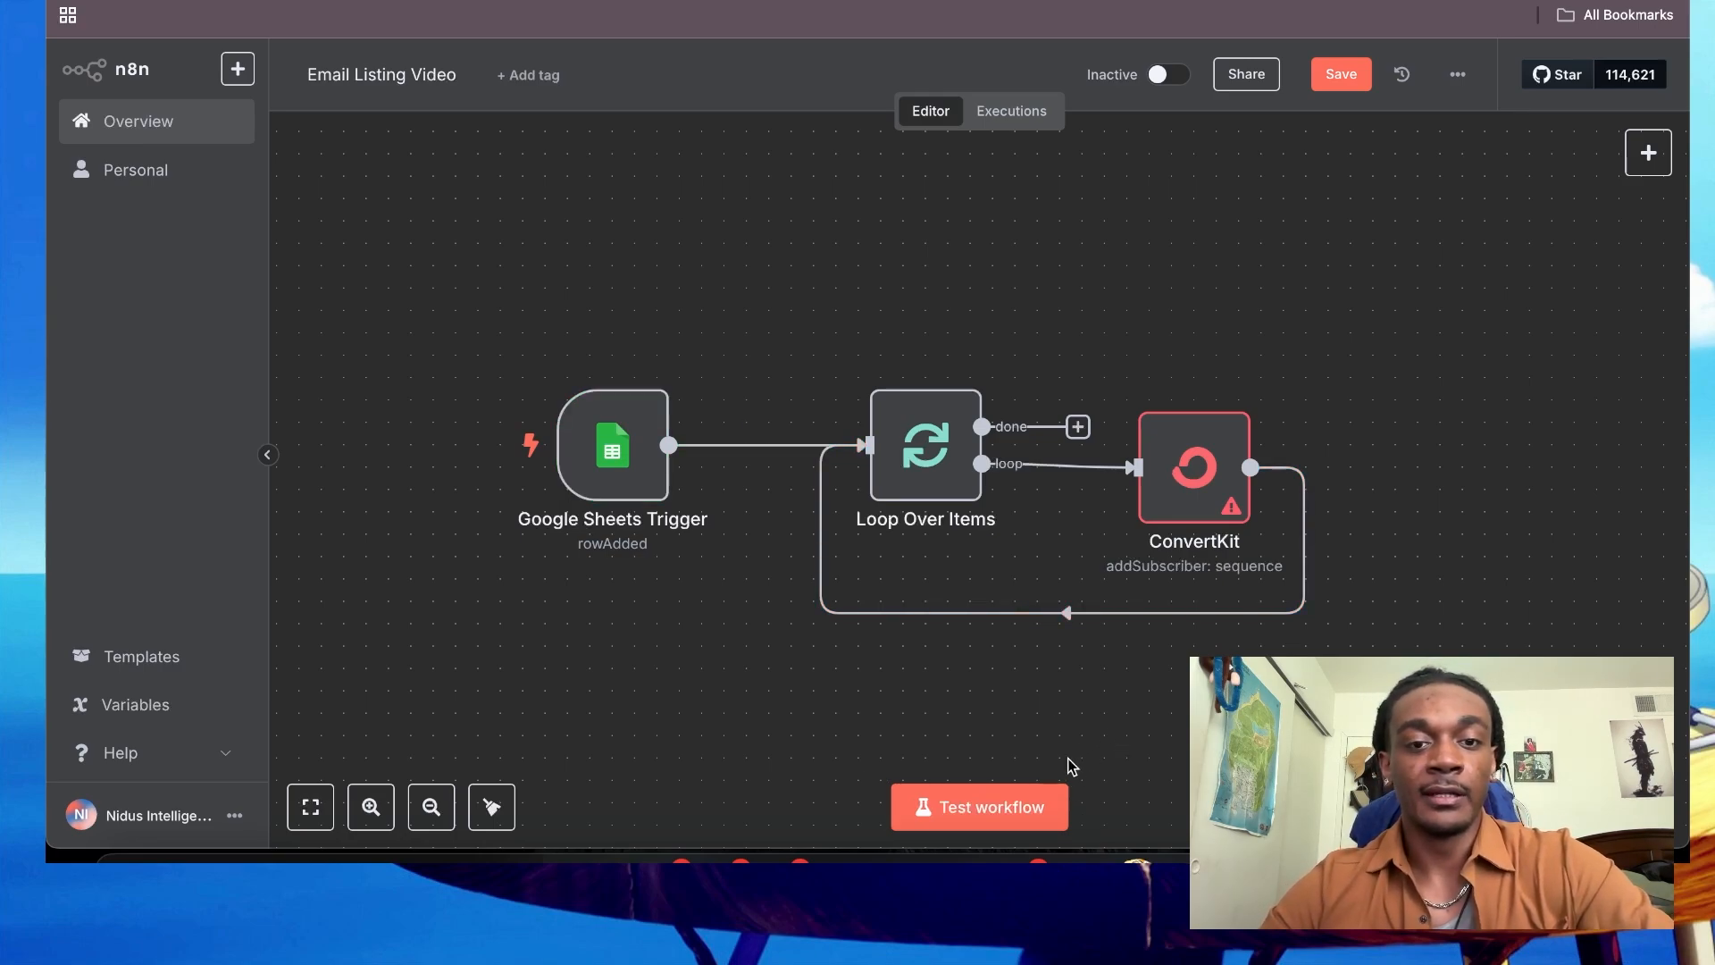
pyautogui.doubleClick(596, 471)
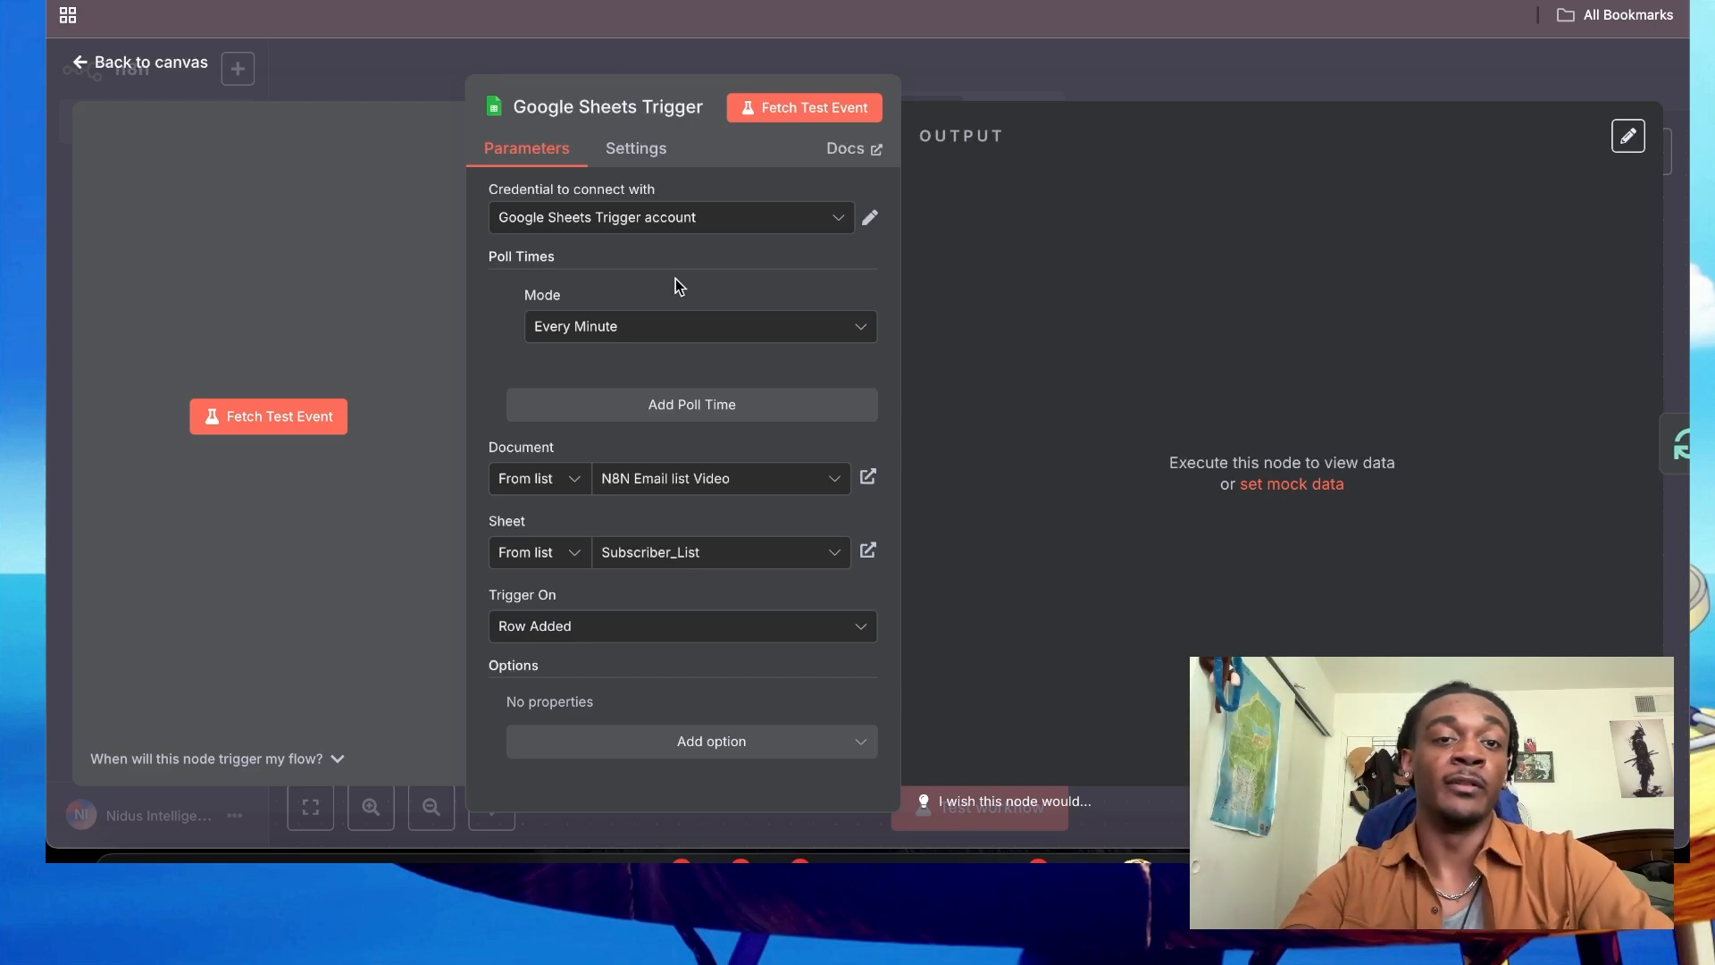
pyautogui.click(1021, 86)
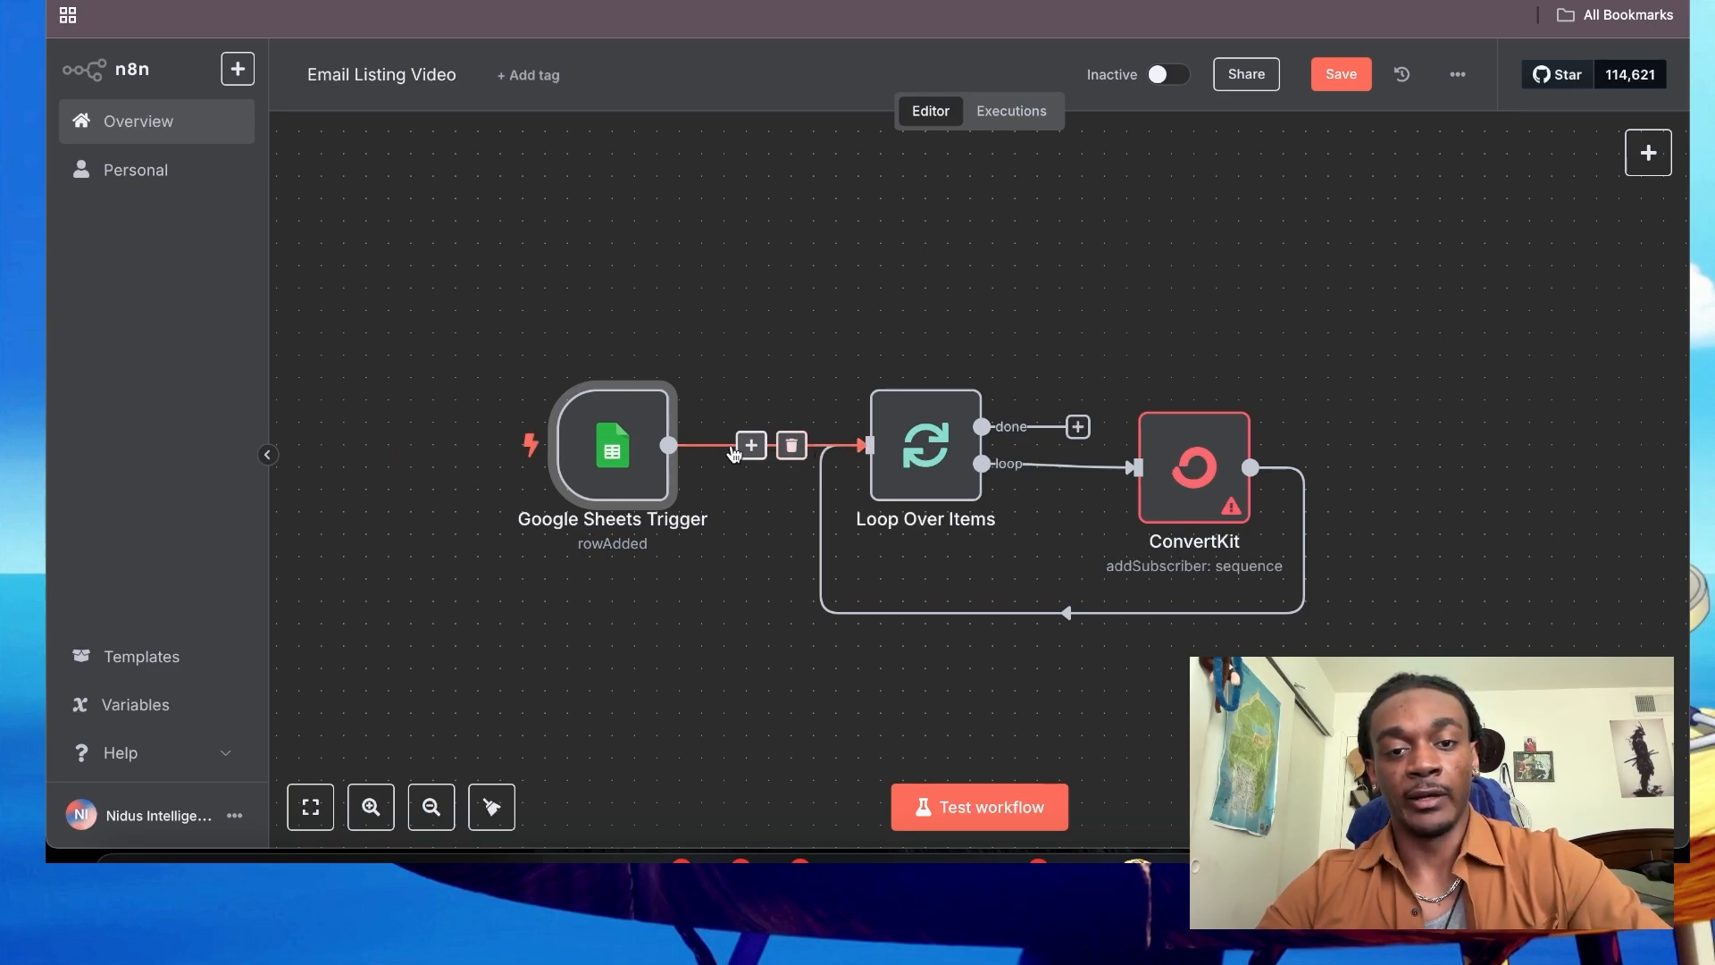
# Step: Insert a Limit node between the Google Sheets Trigger and Loop Over Items nodes
pyautogui.click(750, 451)
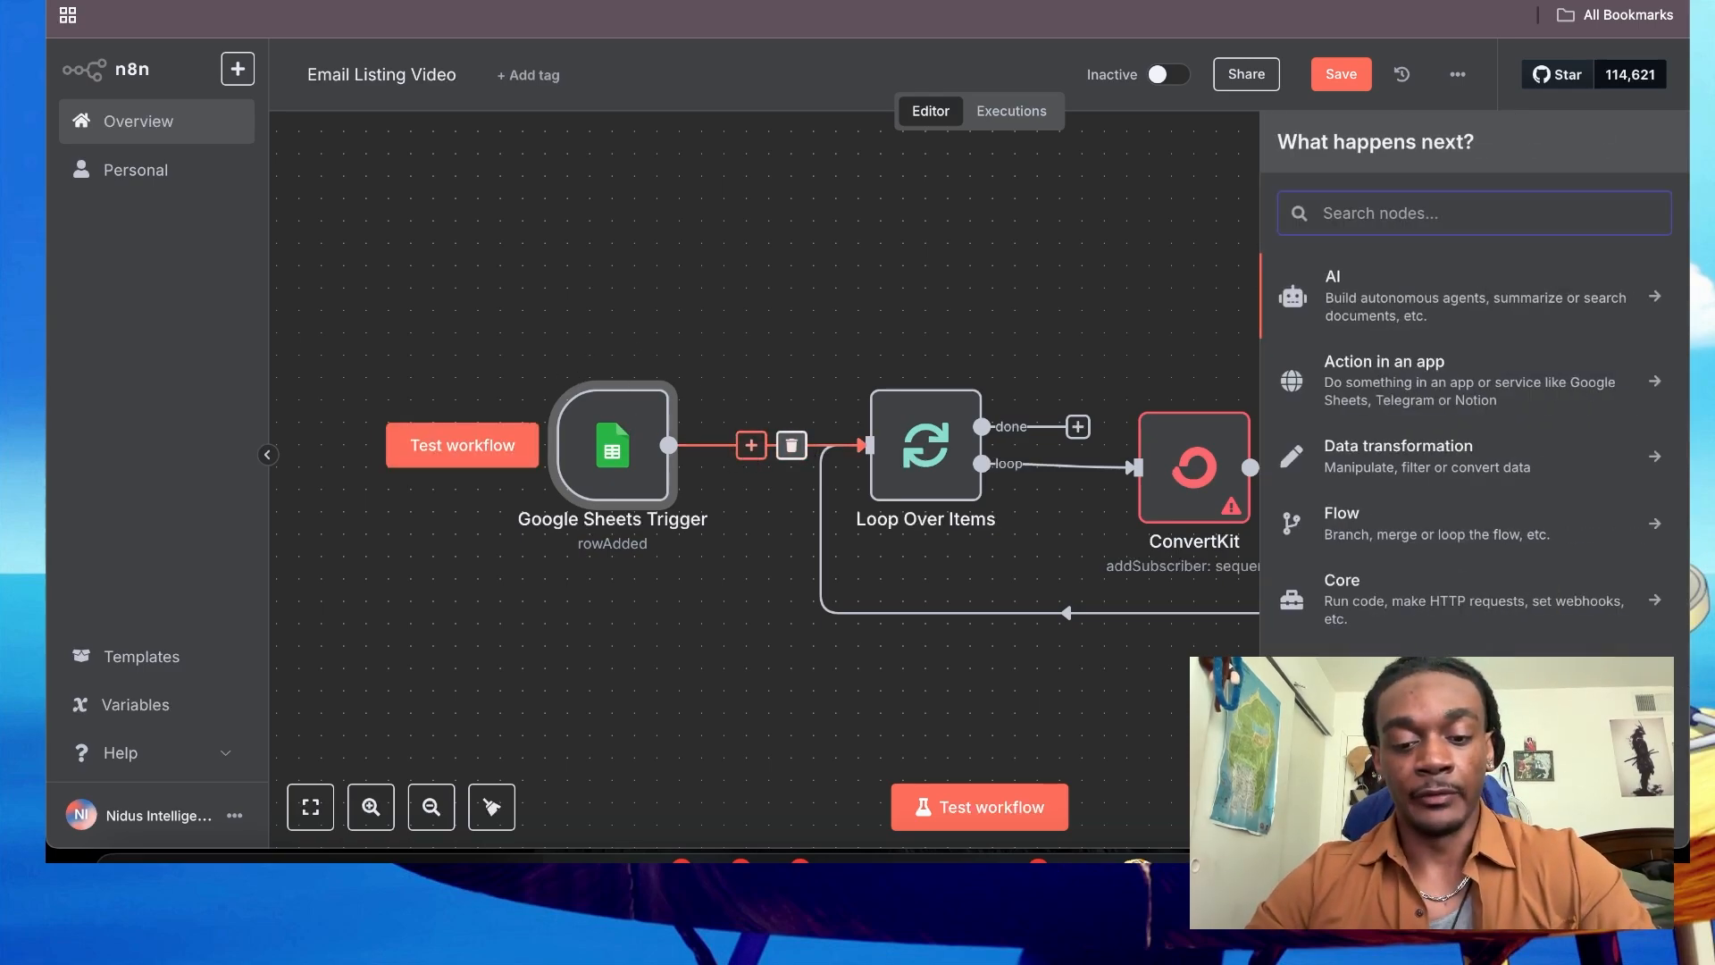
pyautogui.write('limit')
pyautogui.click(1429, 288)
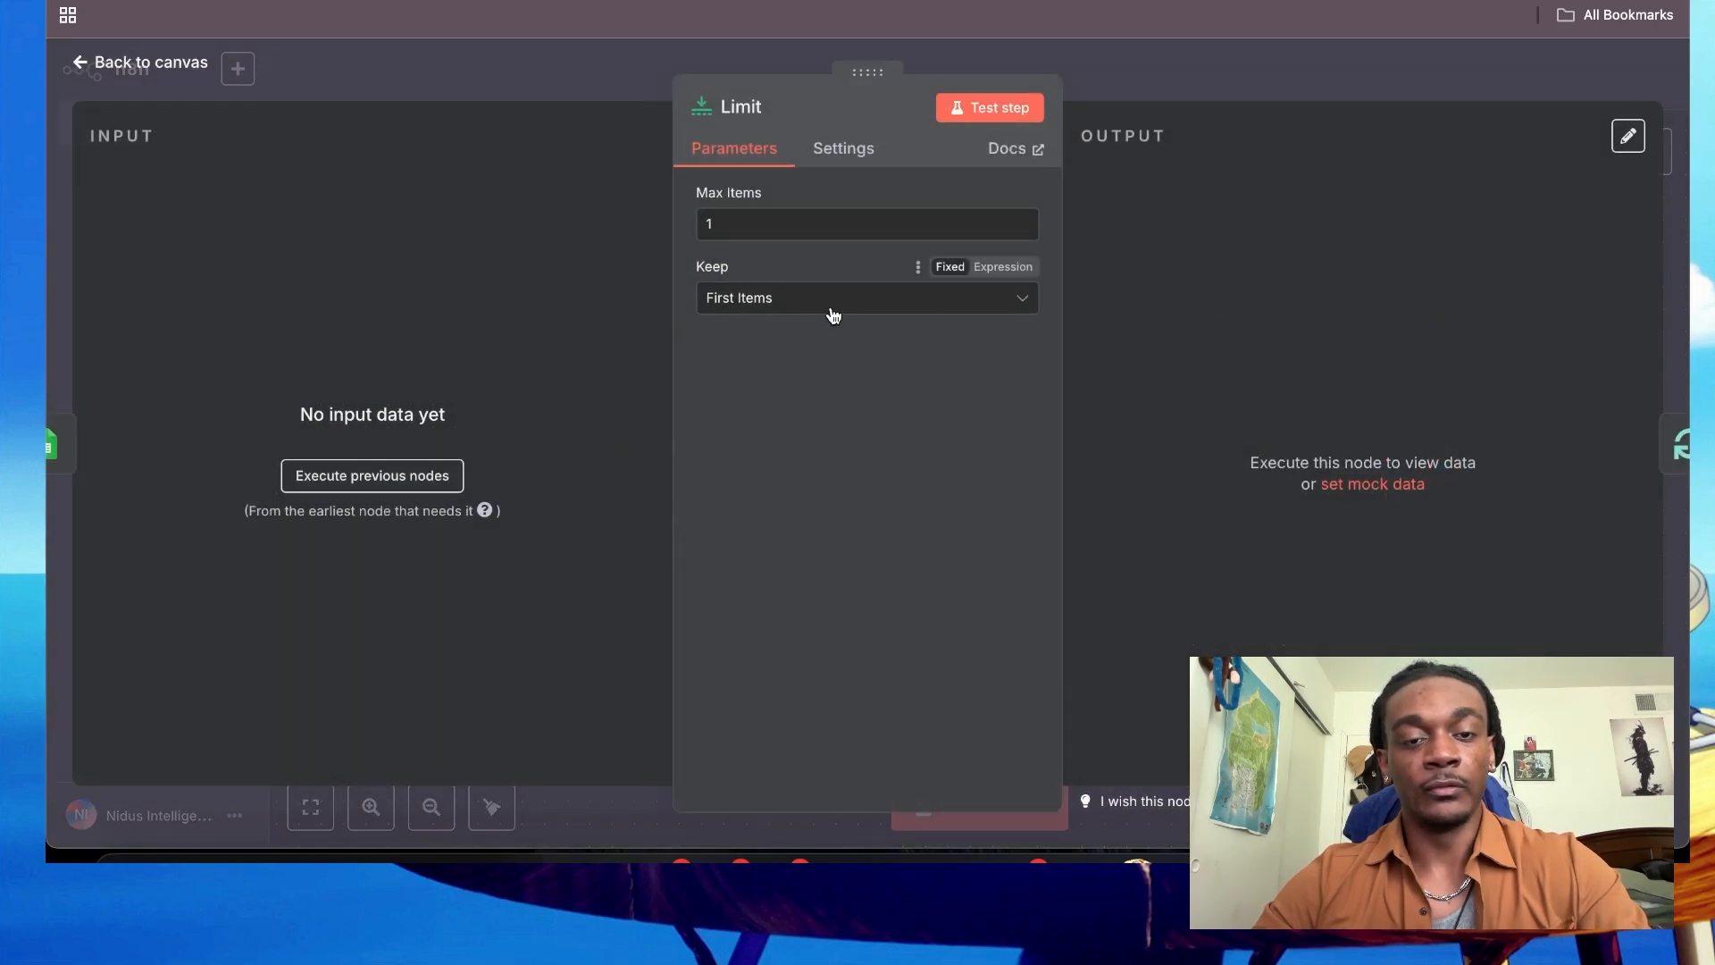
# Step: Set the Limit node's Max Items to 5, keeping First Items, and return to the canvas
pyautogui.click(831, 306)
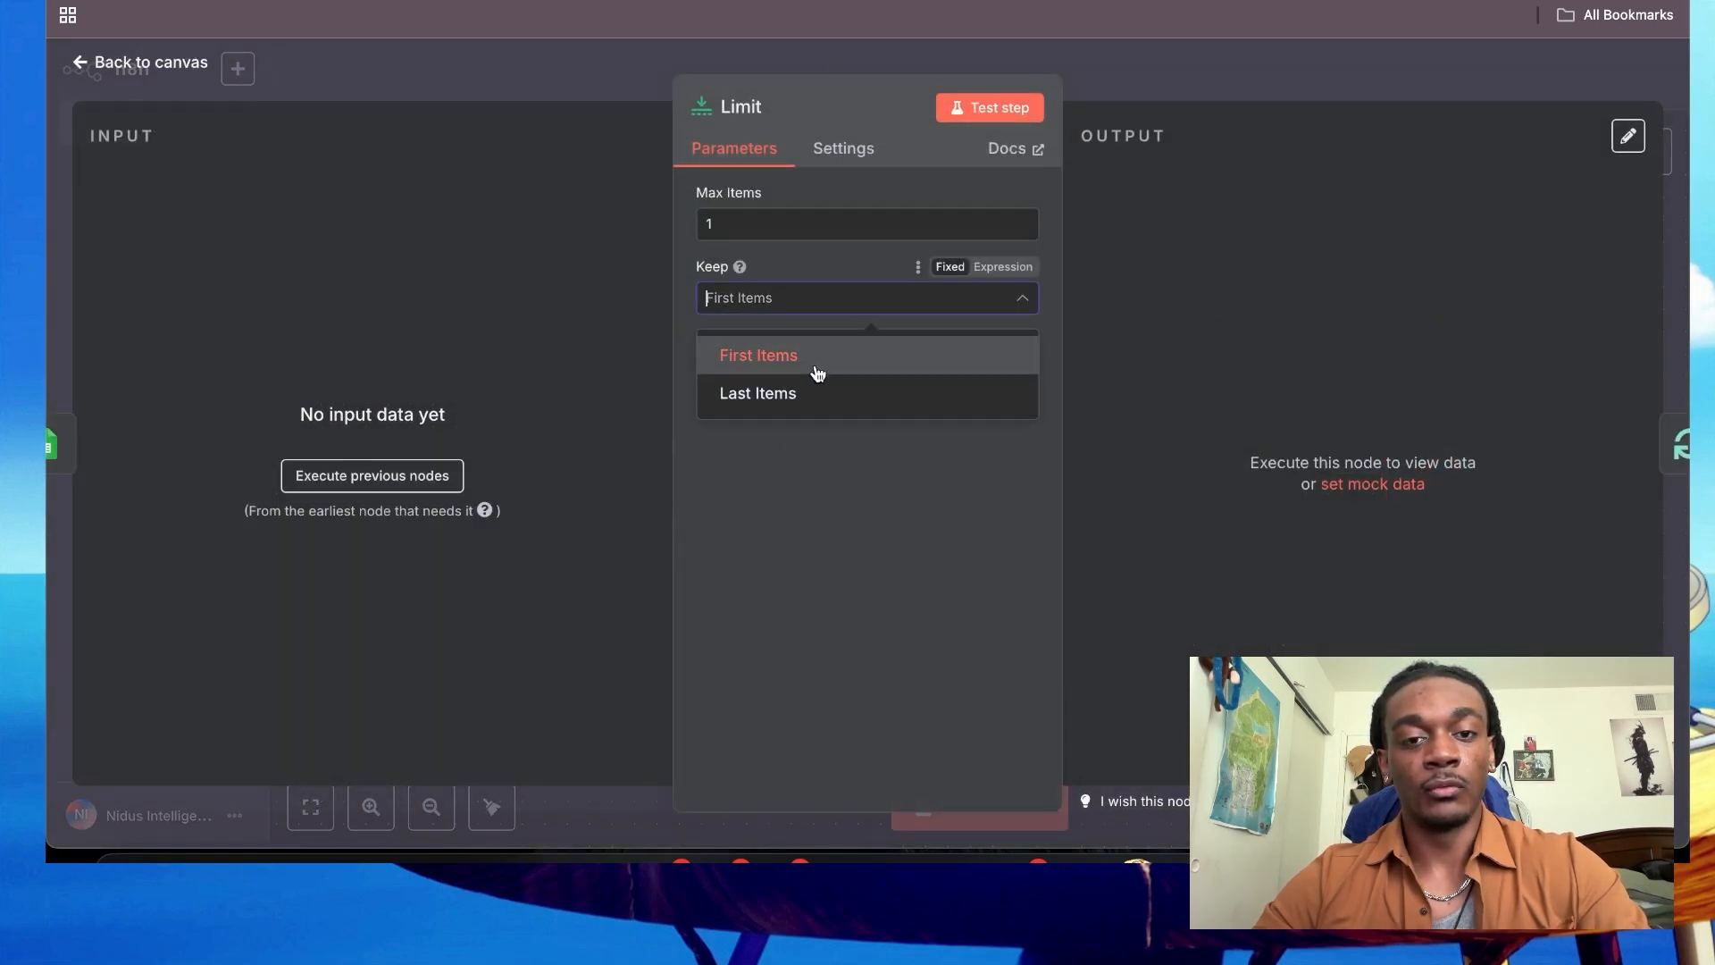
pyautogui.click(819, 311)
pyautogui.click(802, 229)
pyautogui.press('BackSpace')
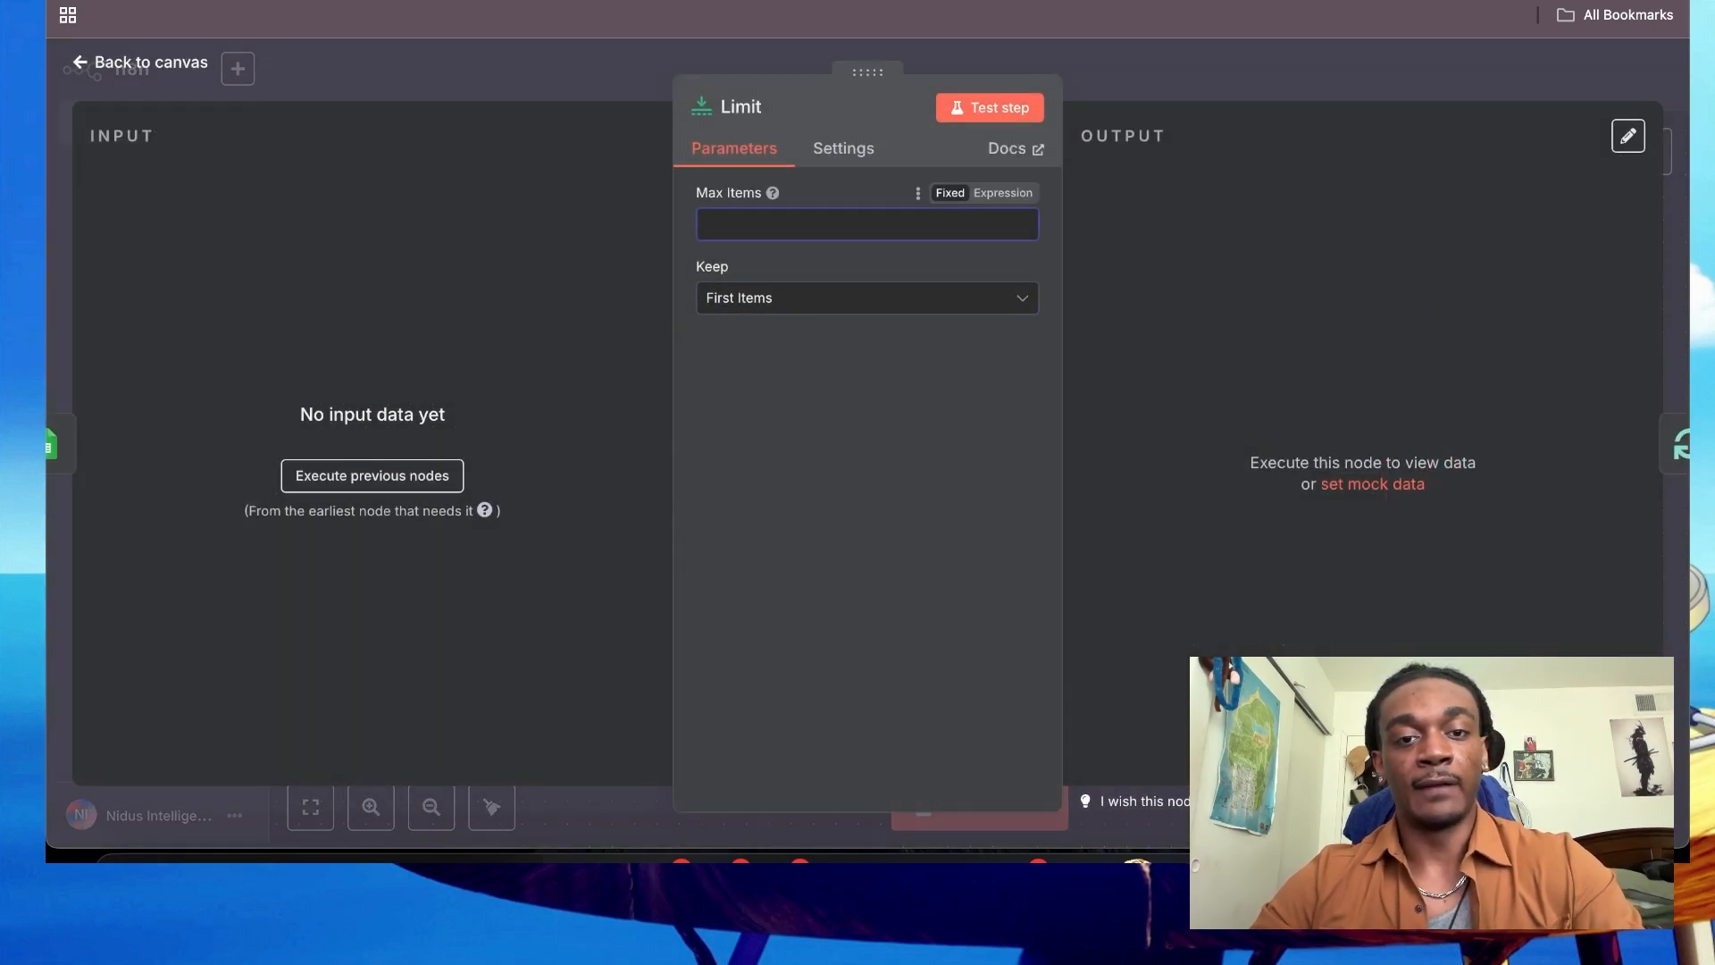
pyautogui.write('5')
pyautogui.click(1091, 65)
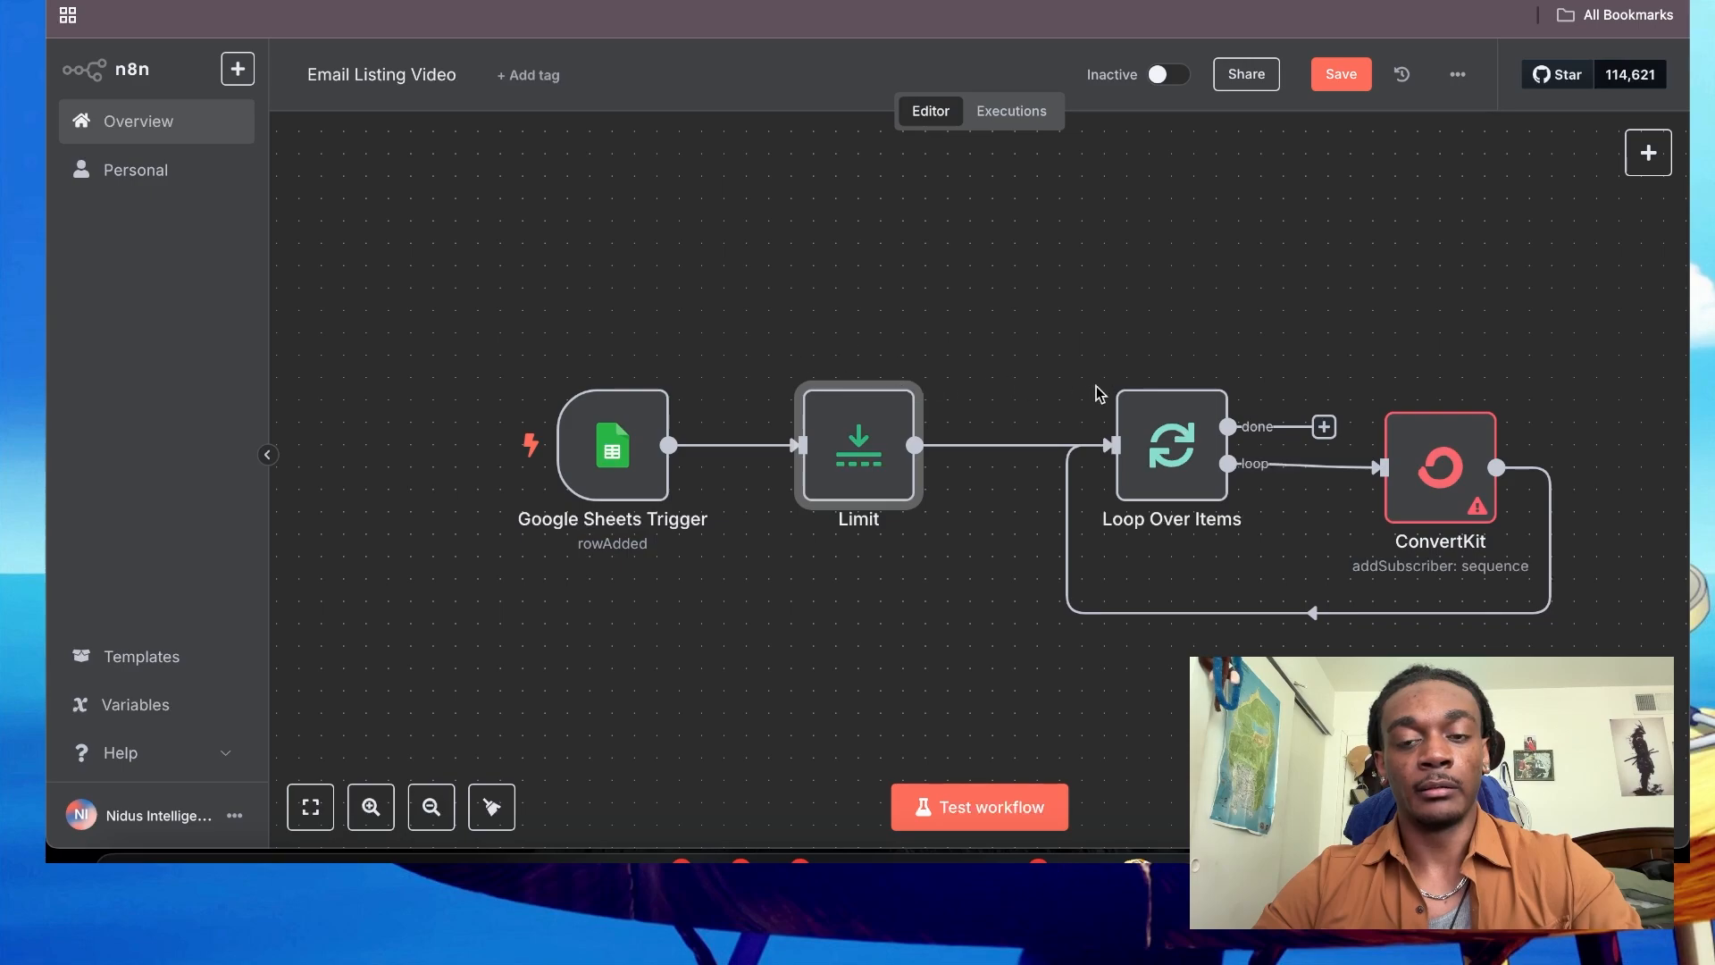
# Step: Try to test the workflow and the Limit node, checking the ConvertKit node's parameters in between
pyautogui.click(945, 809)
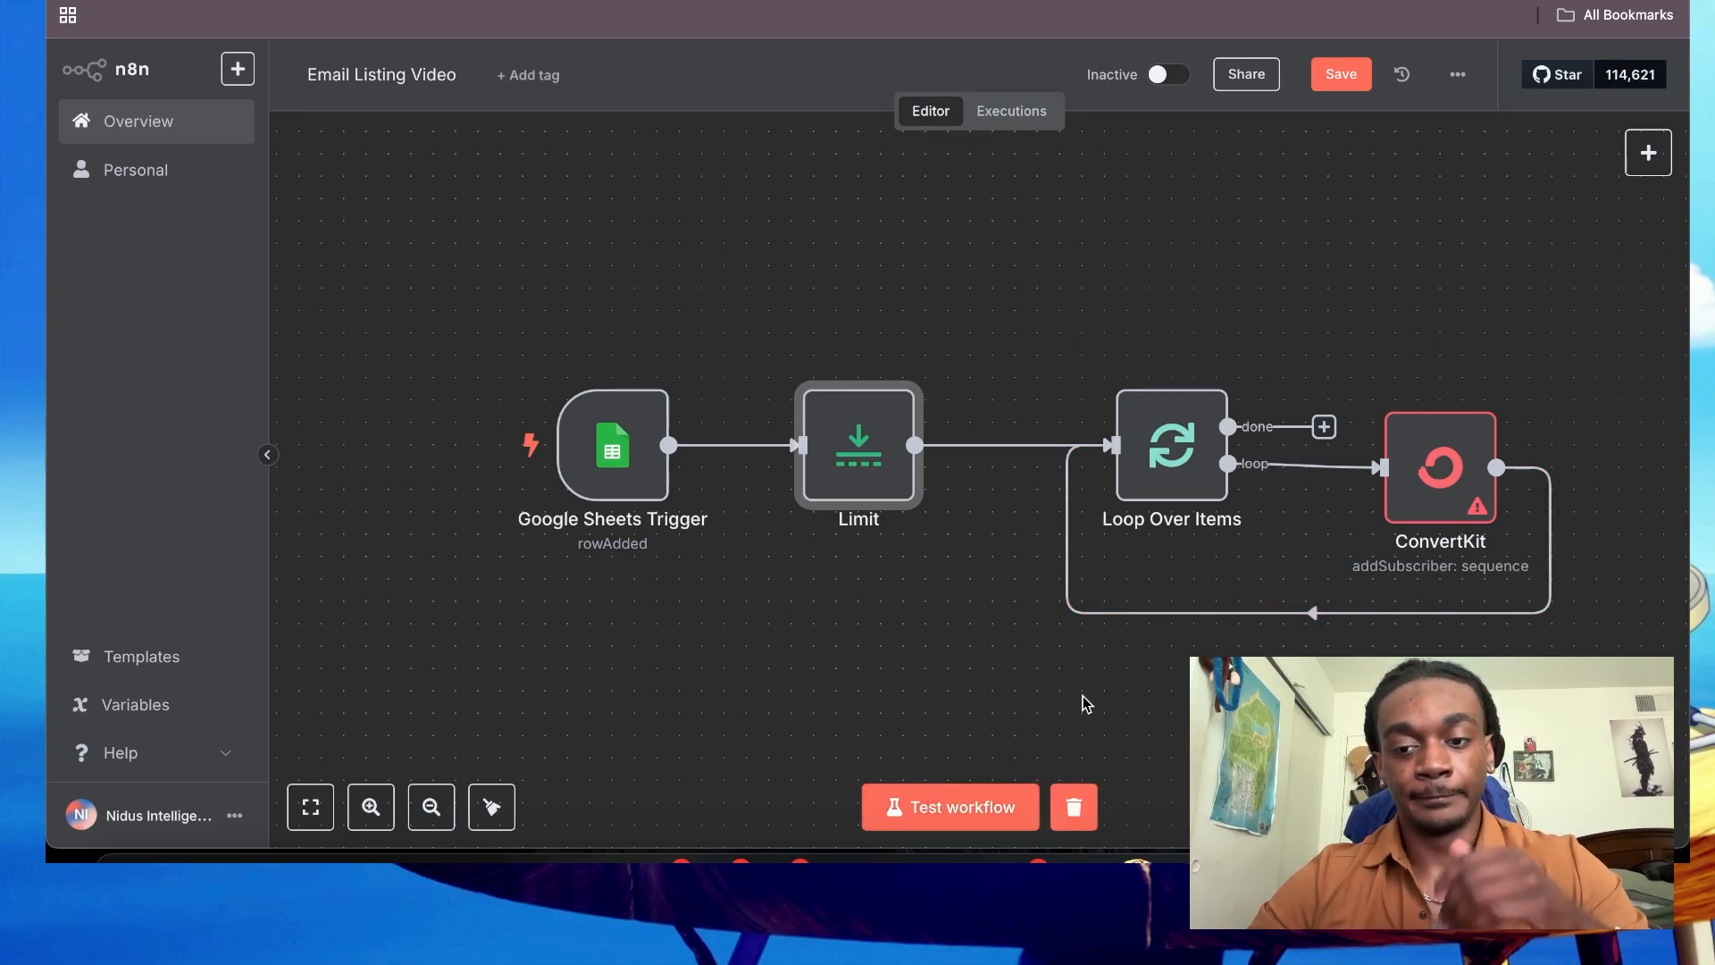
pyautogui.doubleClick(1393, 457)
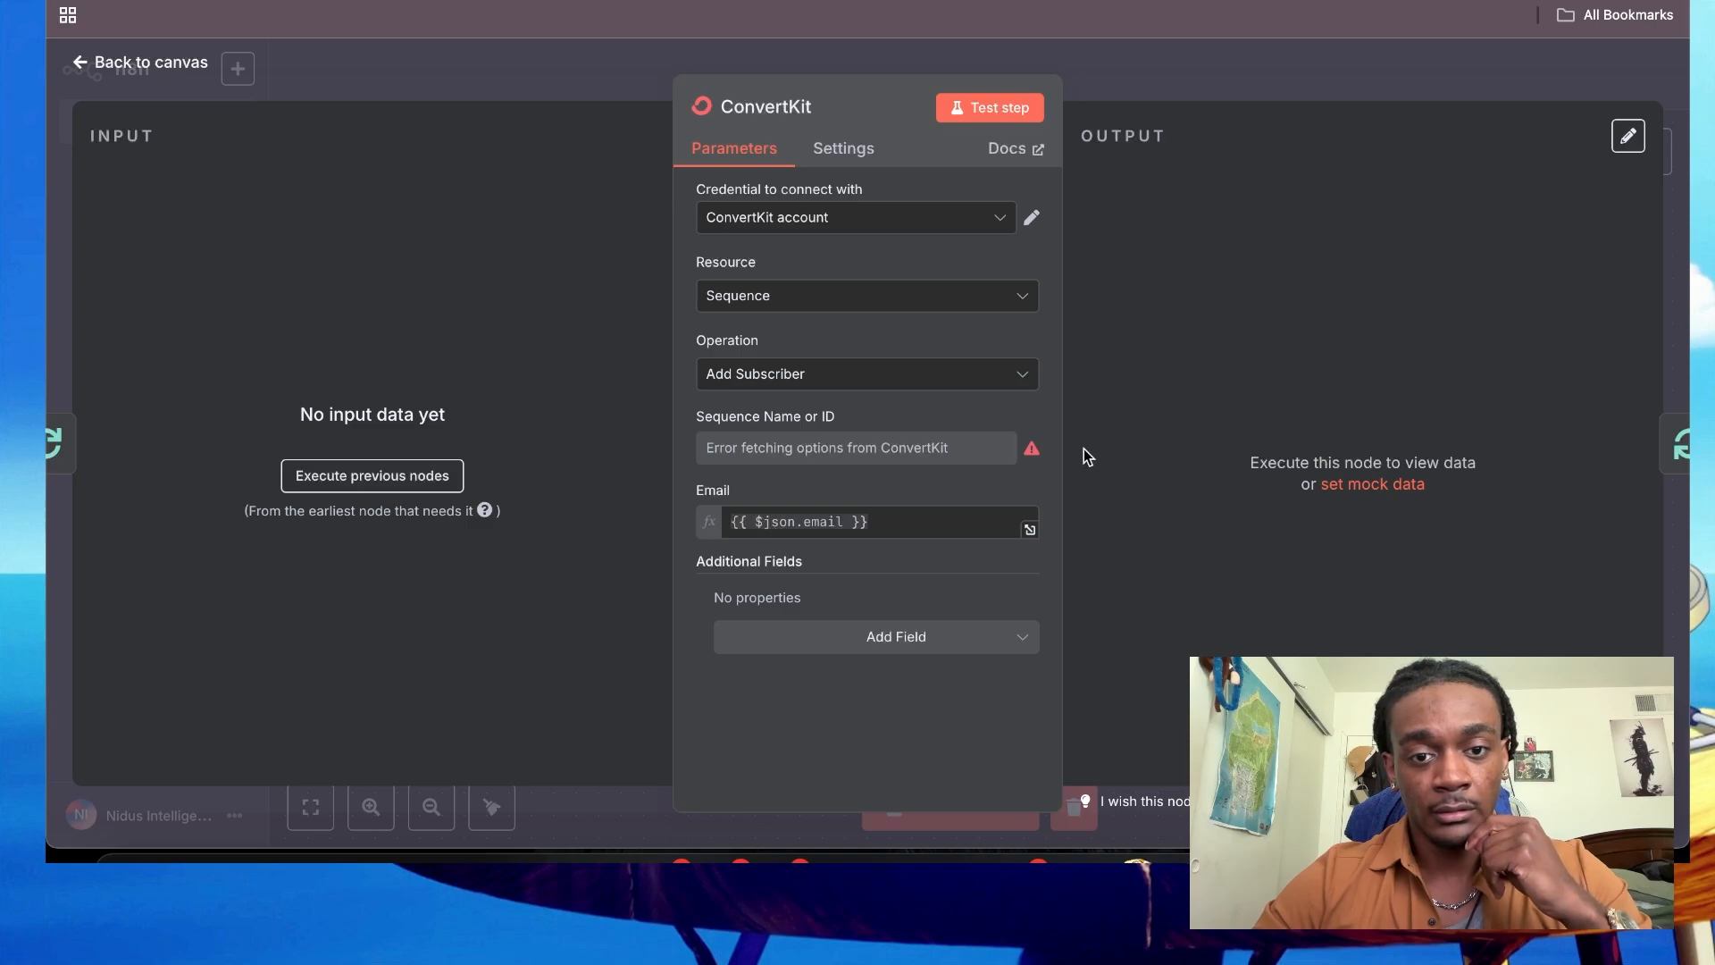
pyautogui.click(593, 57)
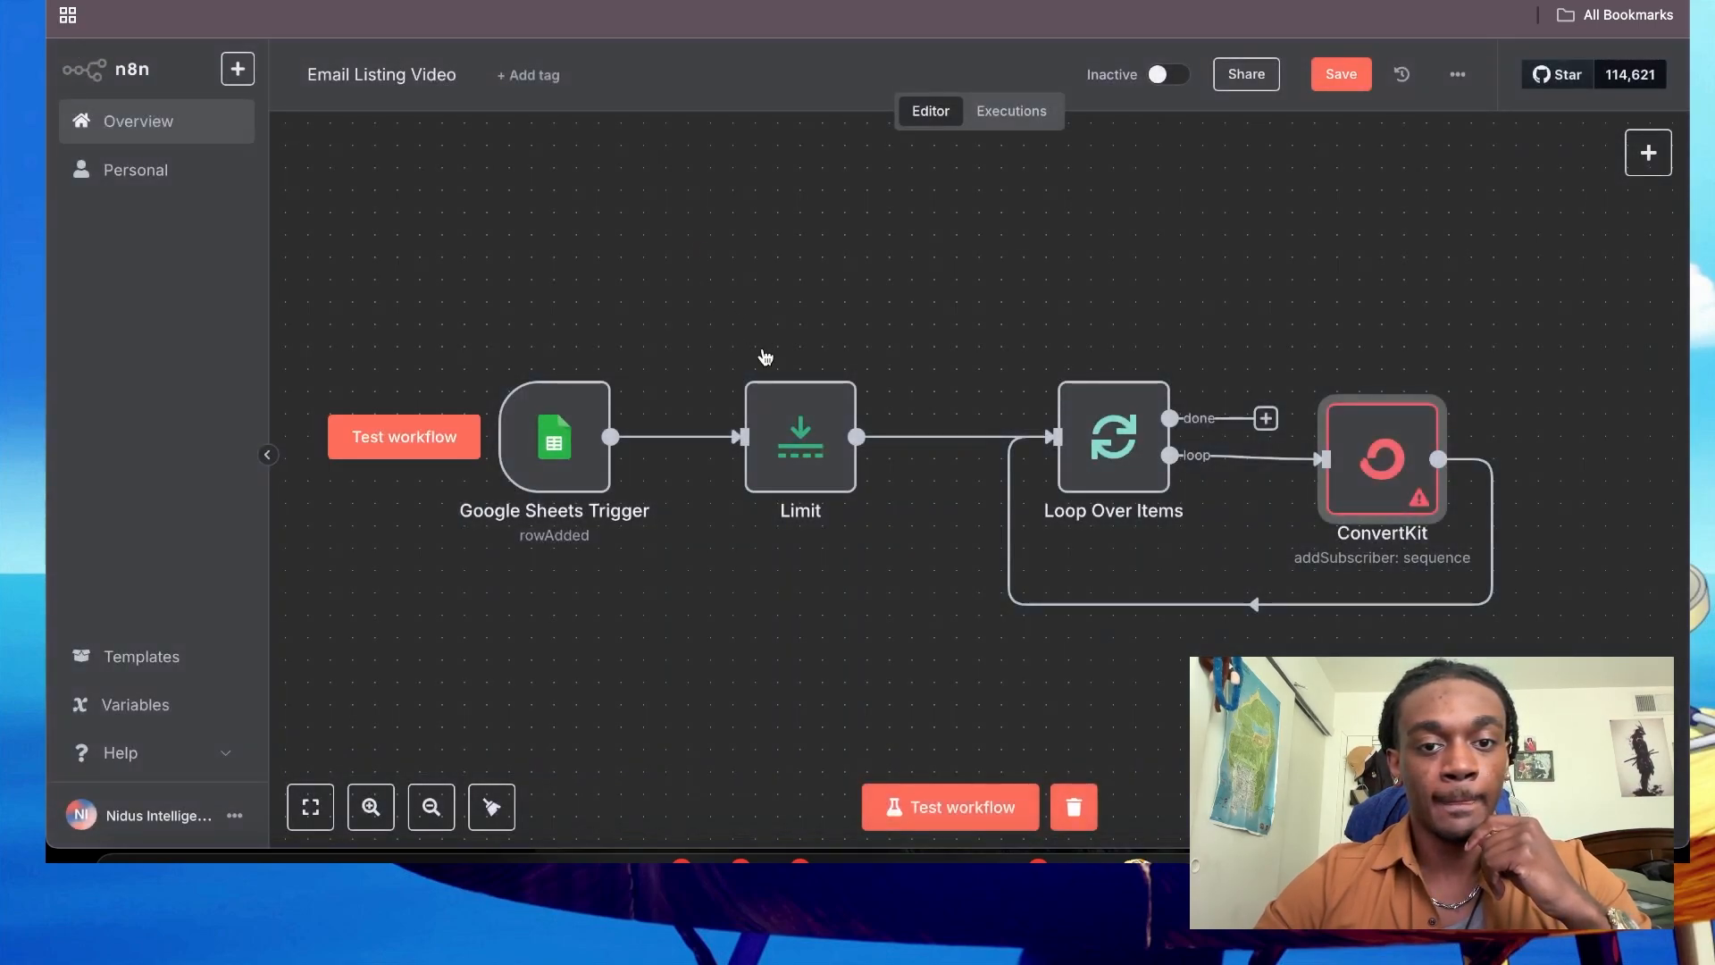
pyautogui.click(755, 354)
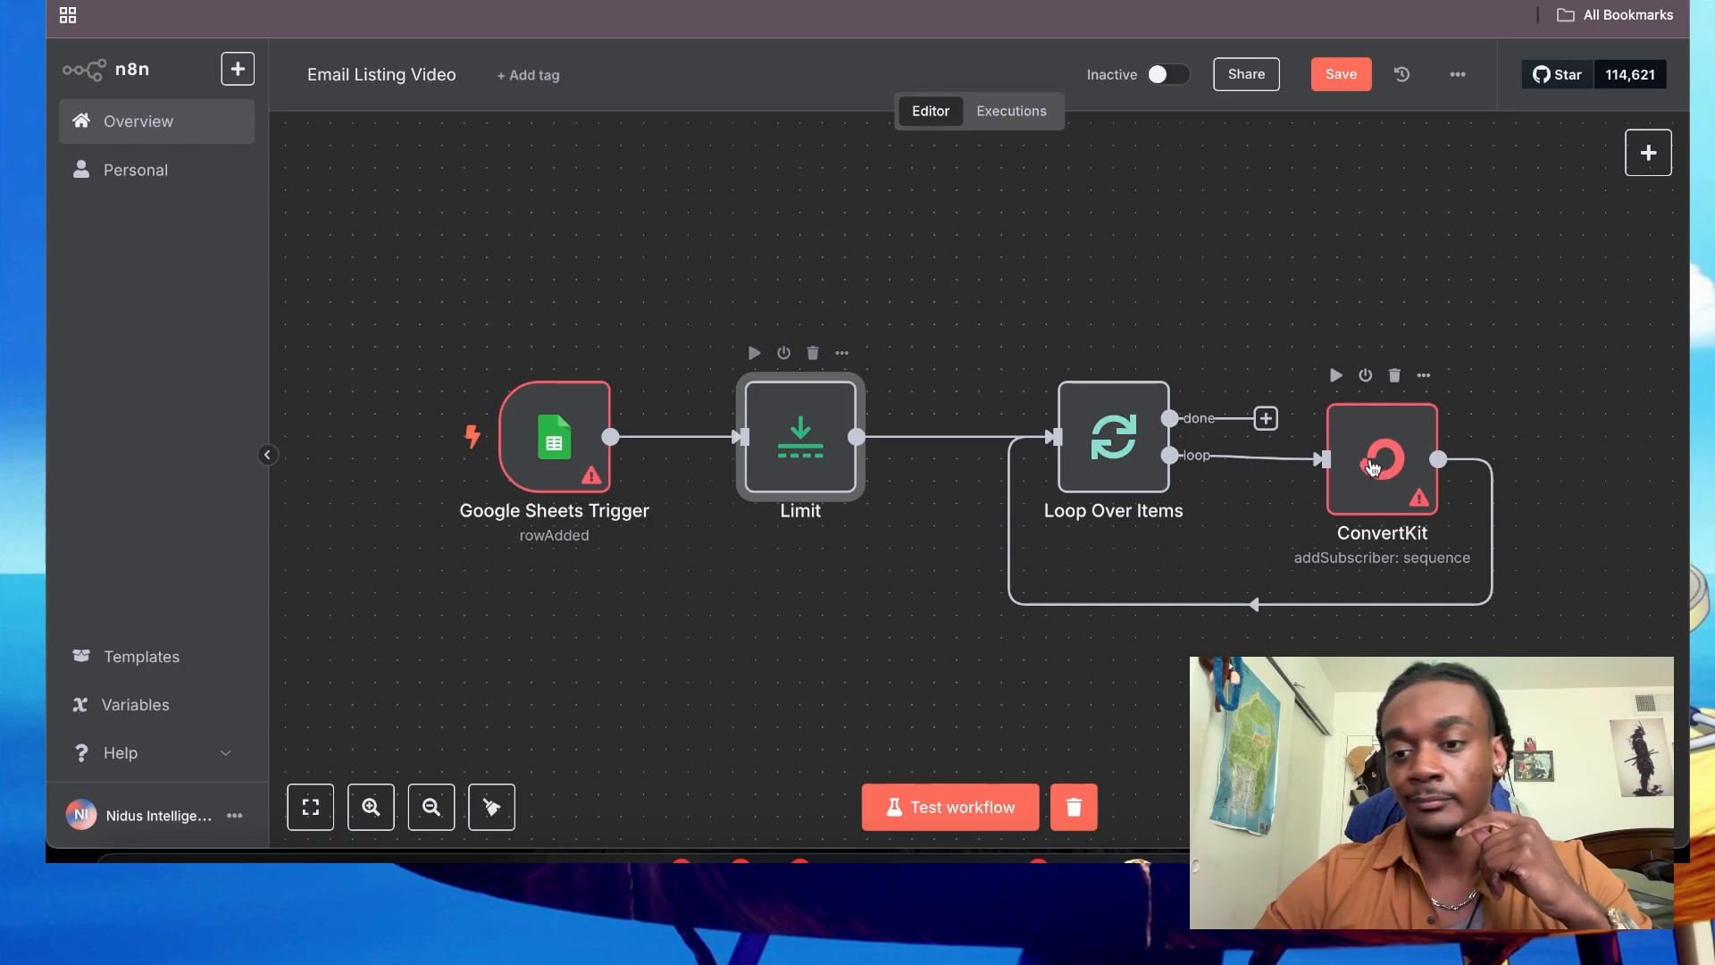
# Step: Move the ConvertKit node slightly farther from Loop Over Items and open its settings
pyautogui.moveTo(1389, 435); pyautogui.dragTo(1411, 434)
pyautogui.doubleClick(1411, 434)
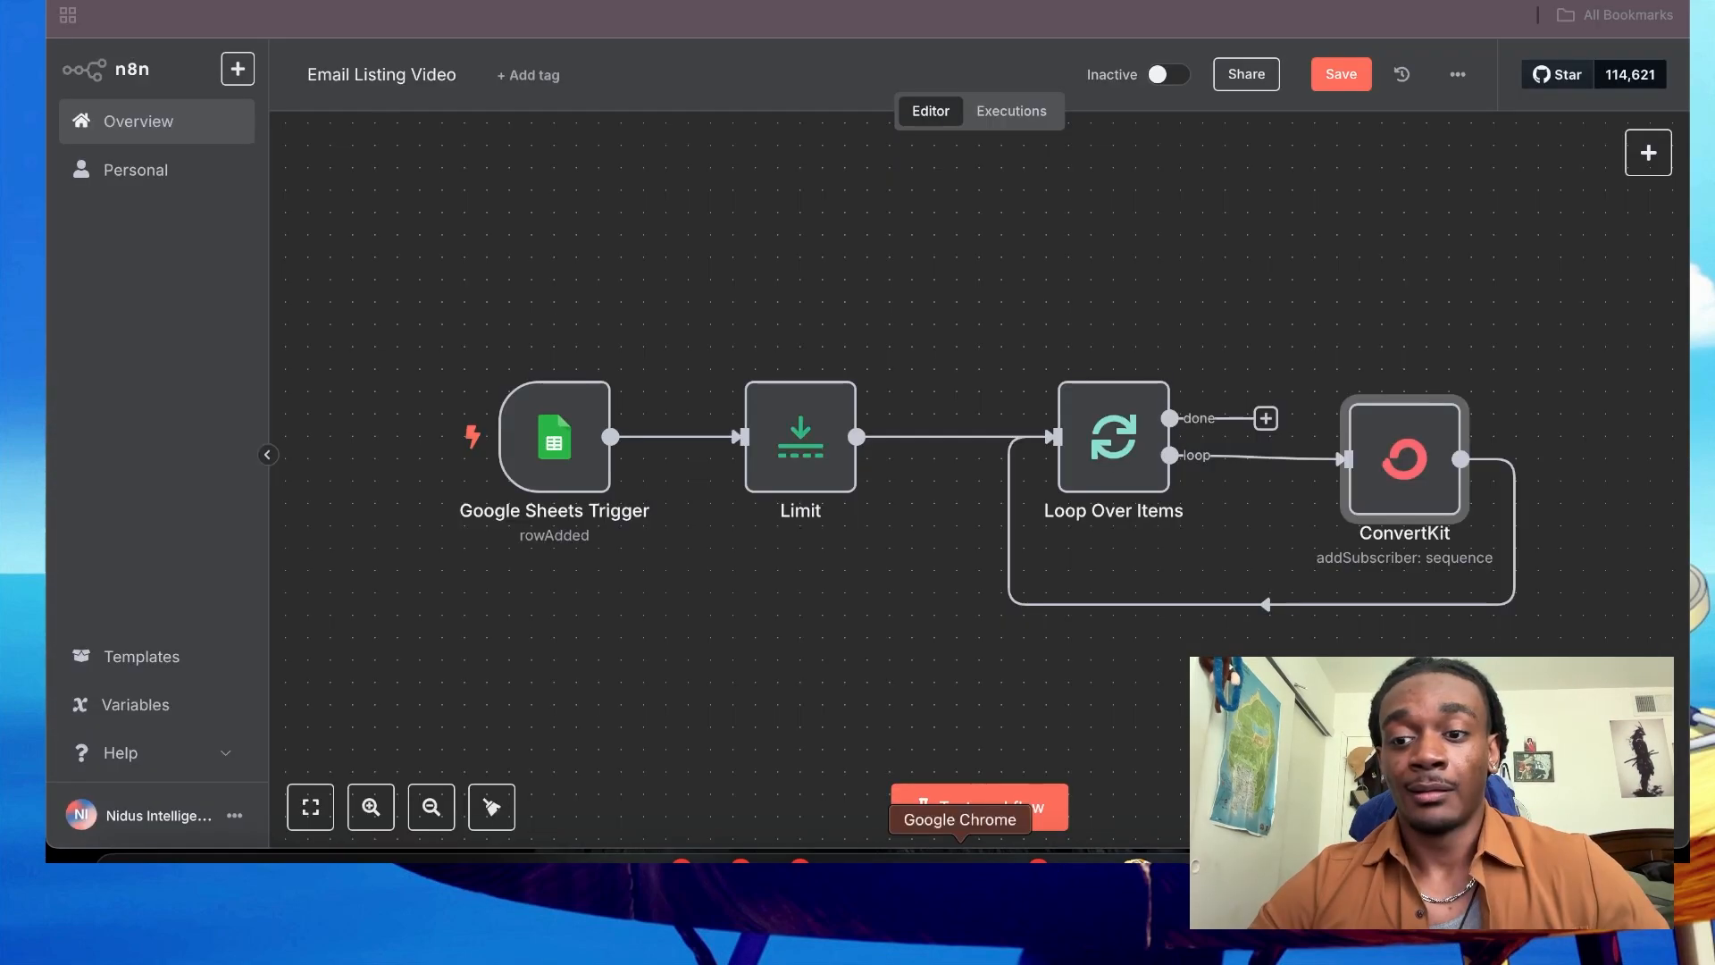
pyautogui.click(960, 871)
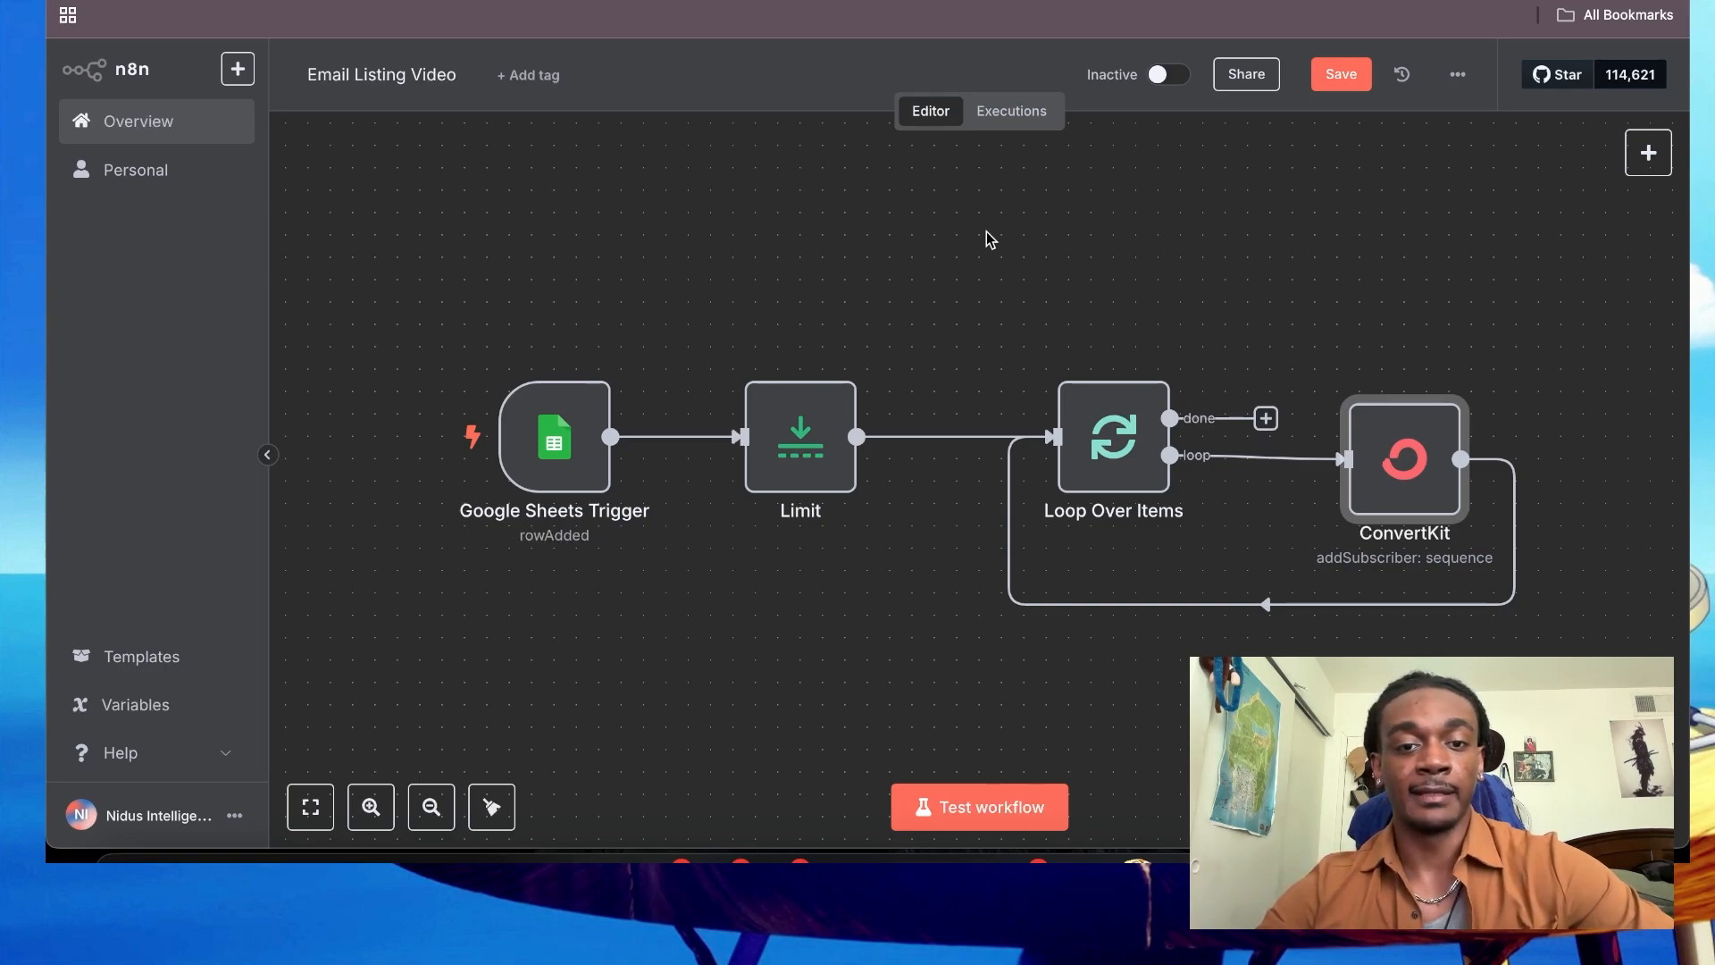
# Step: Run the whole workflow as a test and switch to Kit to check the confirmed subscribers
pyautogui.click(982, 805)
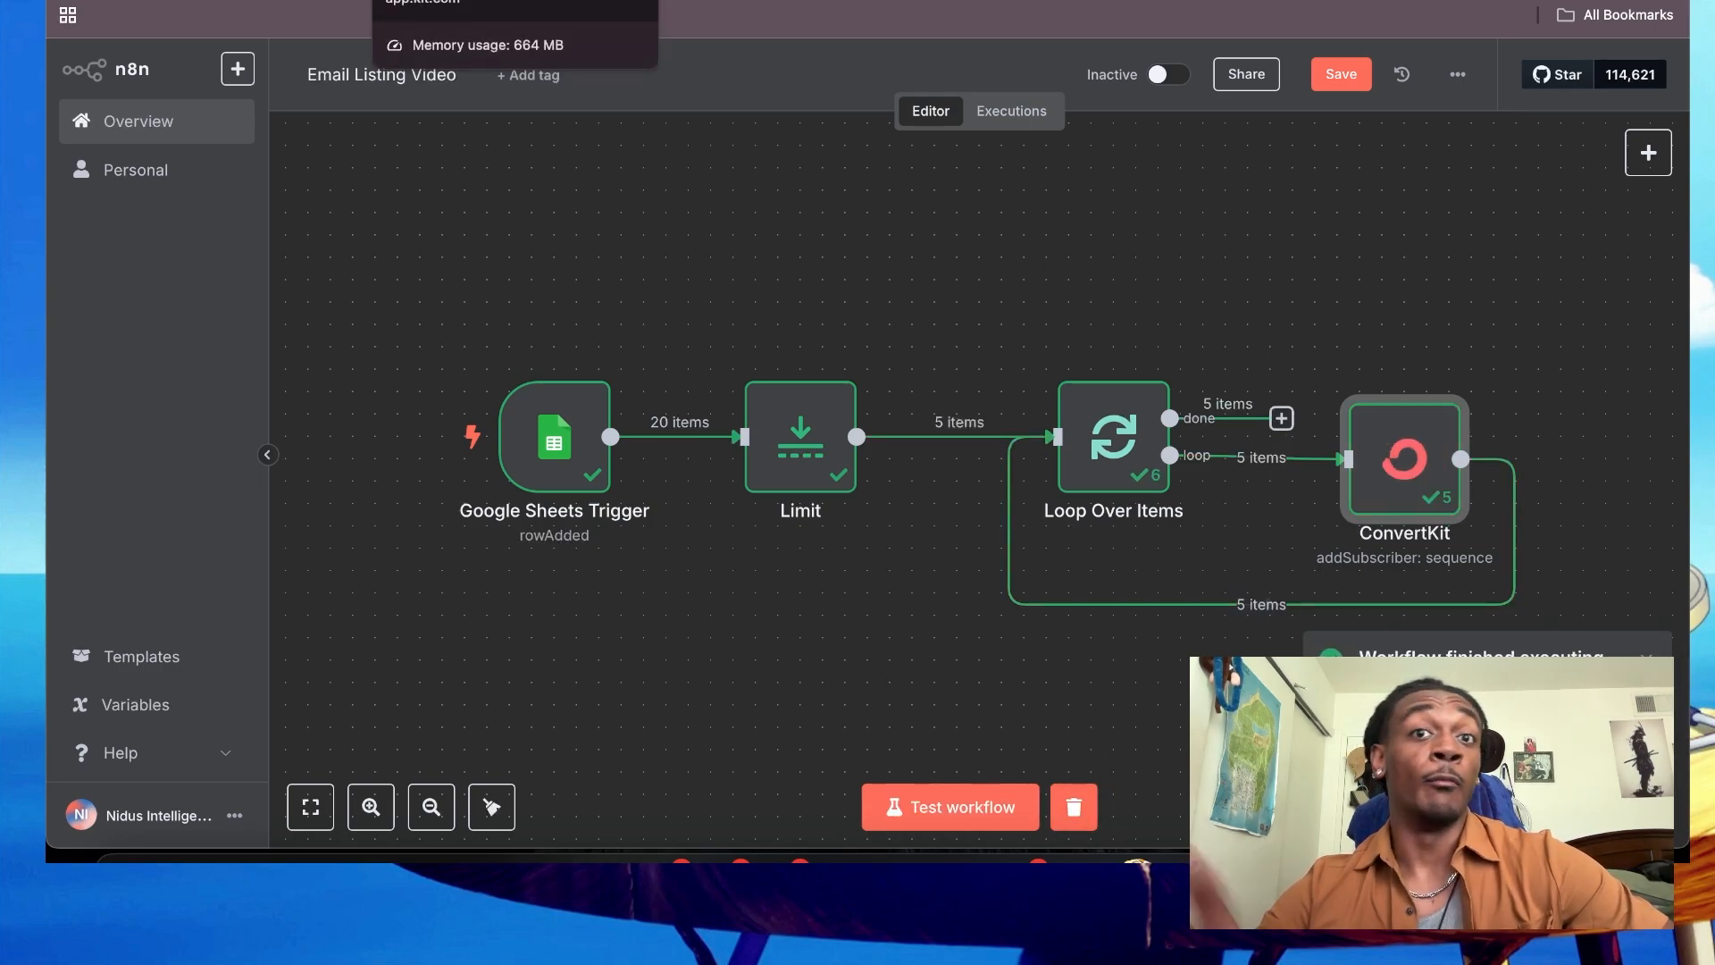
pyautogui.click(465, 0)
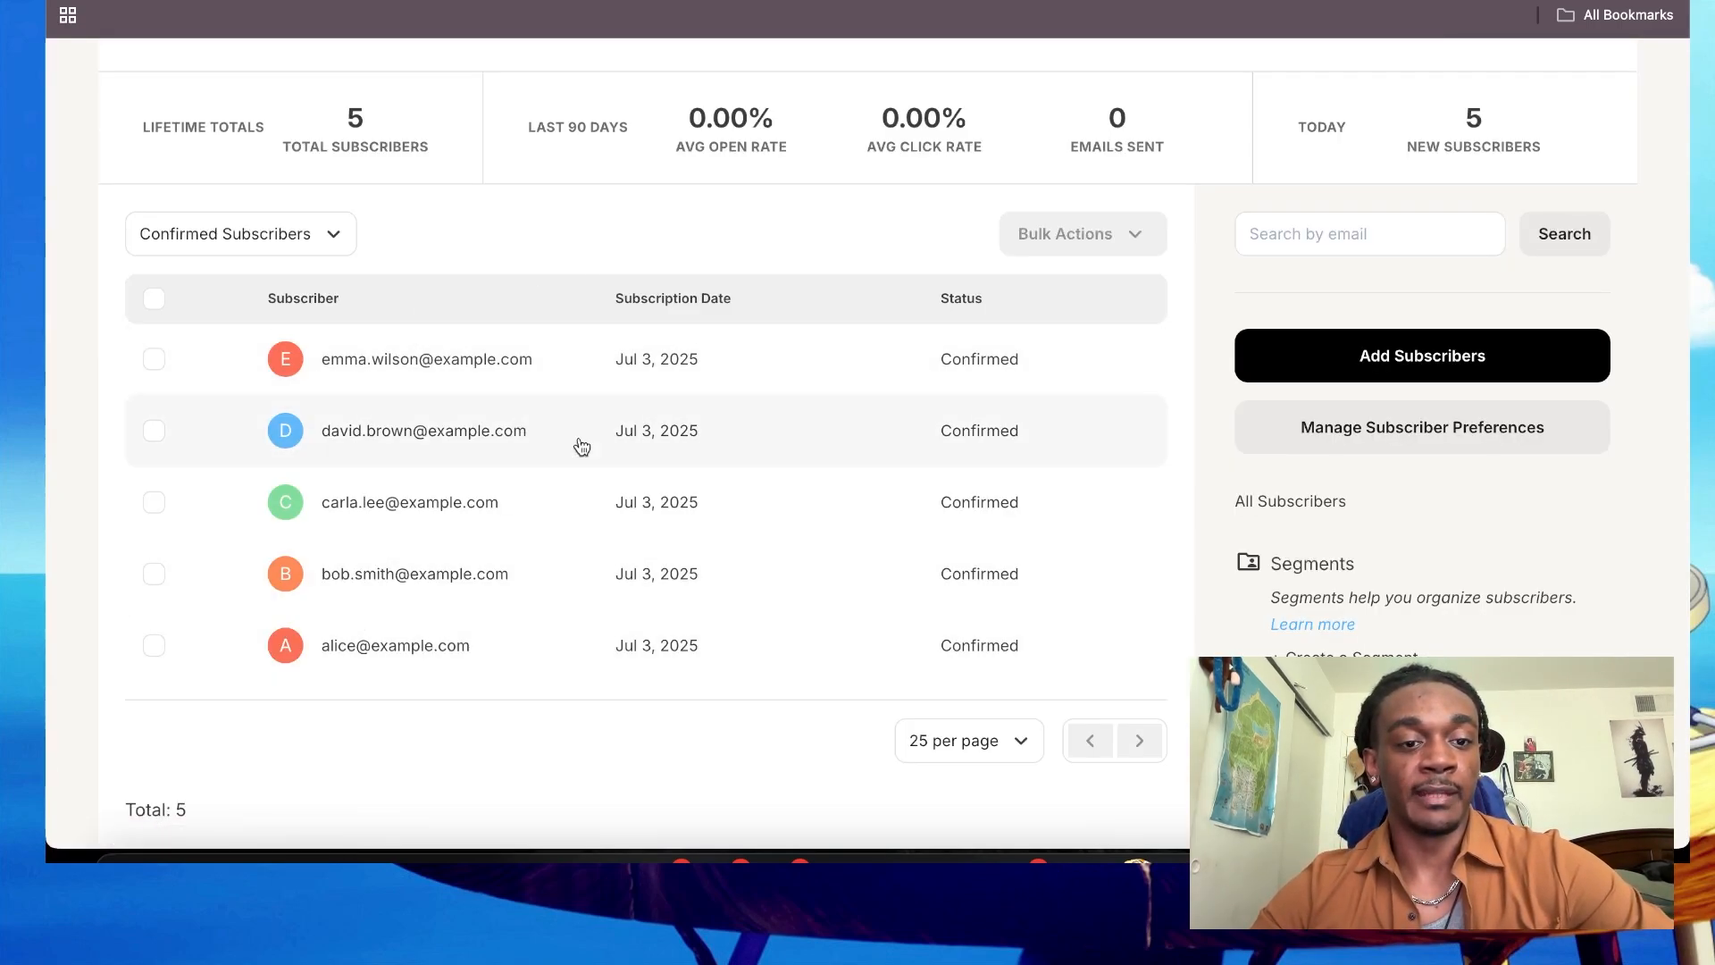
# Step: Compare the first email rows in the N8N Email list Video sheet with the confirmed subscribers in Kit
pyautogui.click(728, 7)
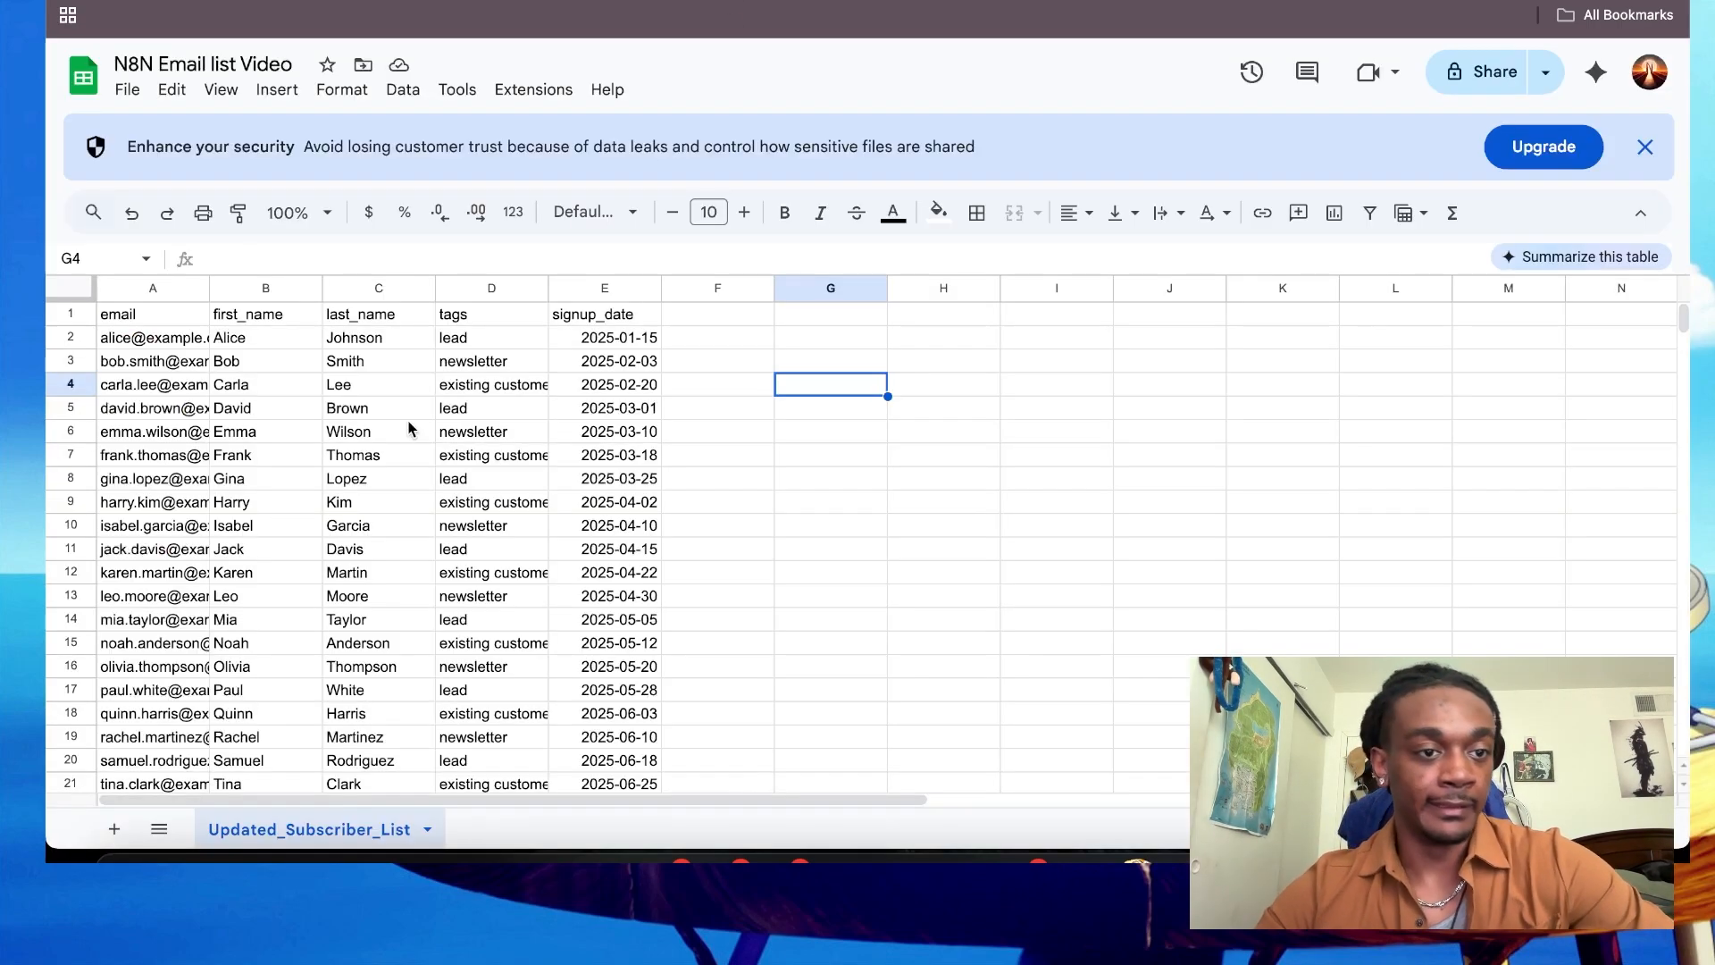
pyautogui.click(179, 338)
pyautogui.click(176, 361)
pyautogui.click(152, 409)
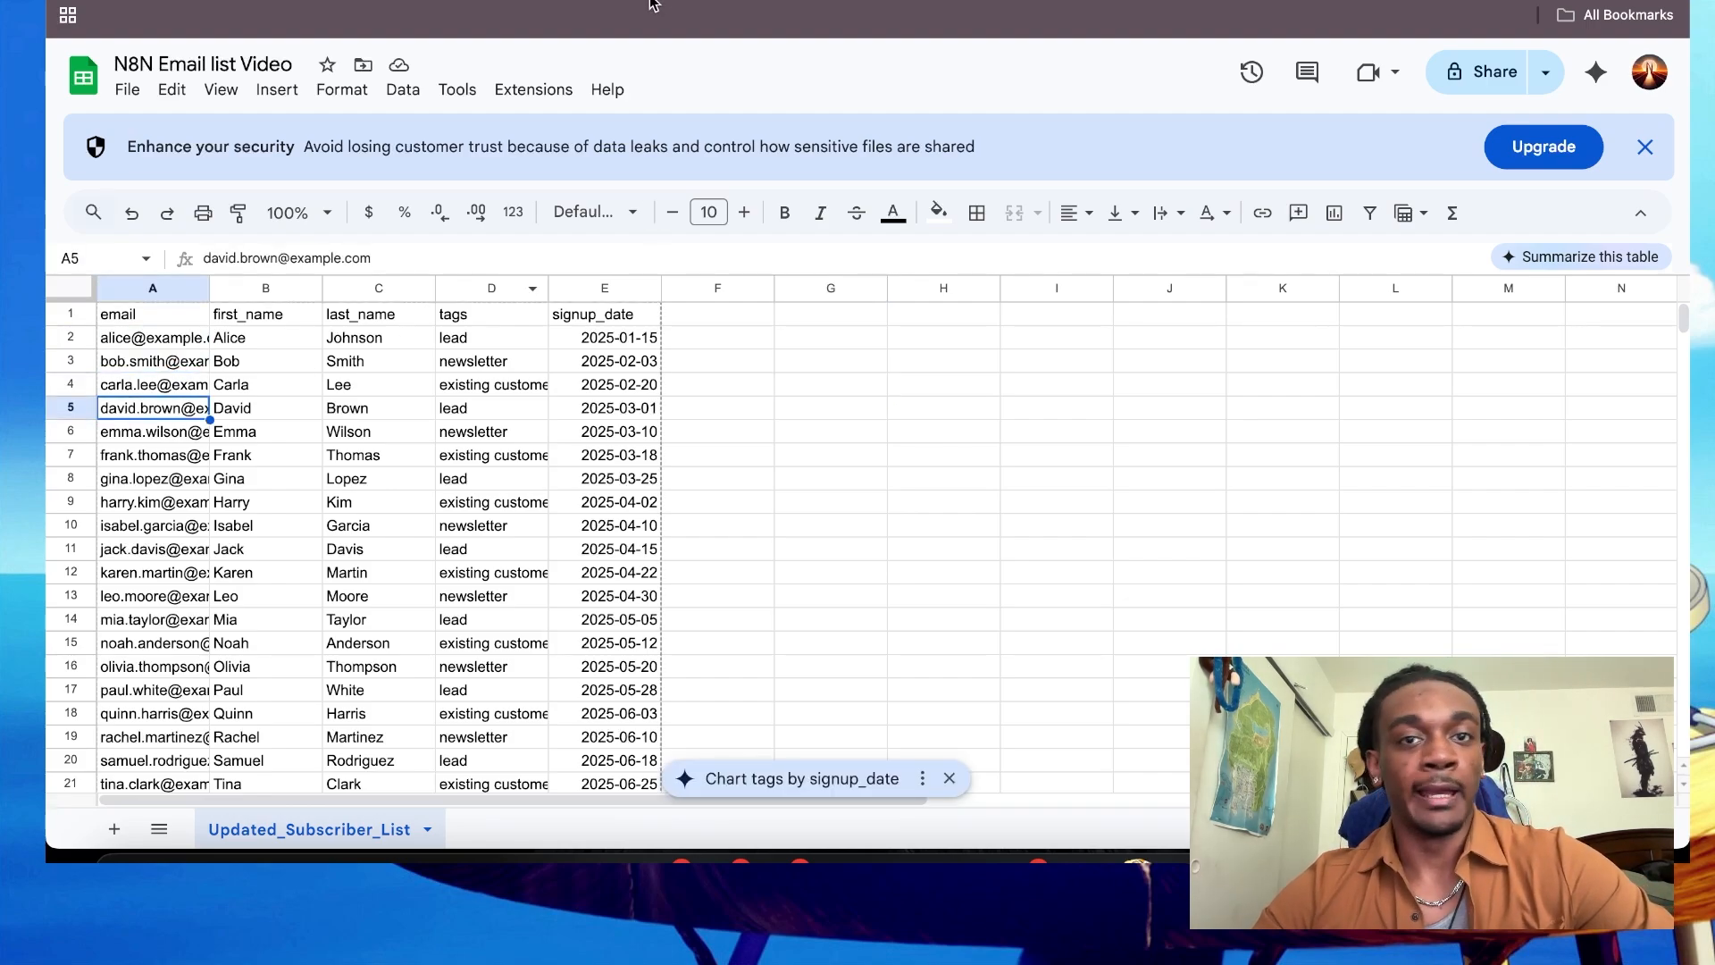
pyautogui.click(572, 2)
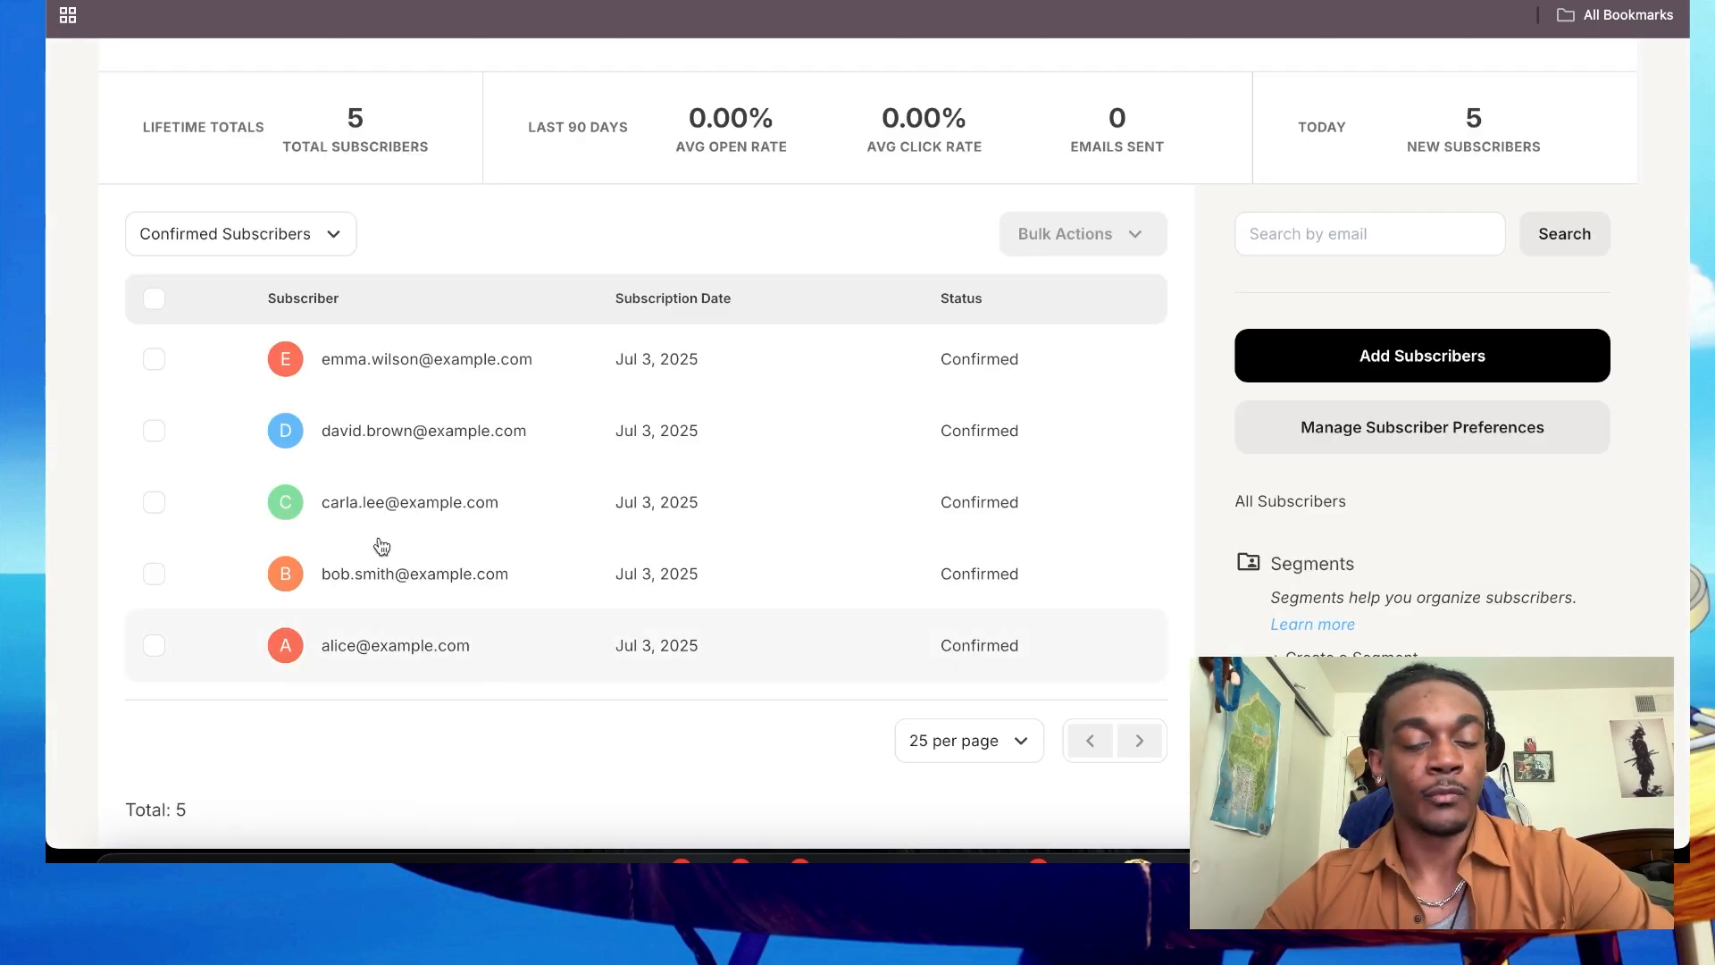
pyautogui.scroll(-1, 492, 407)
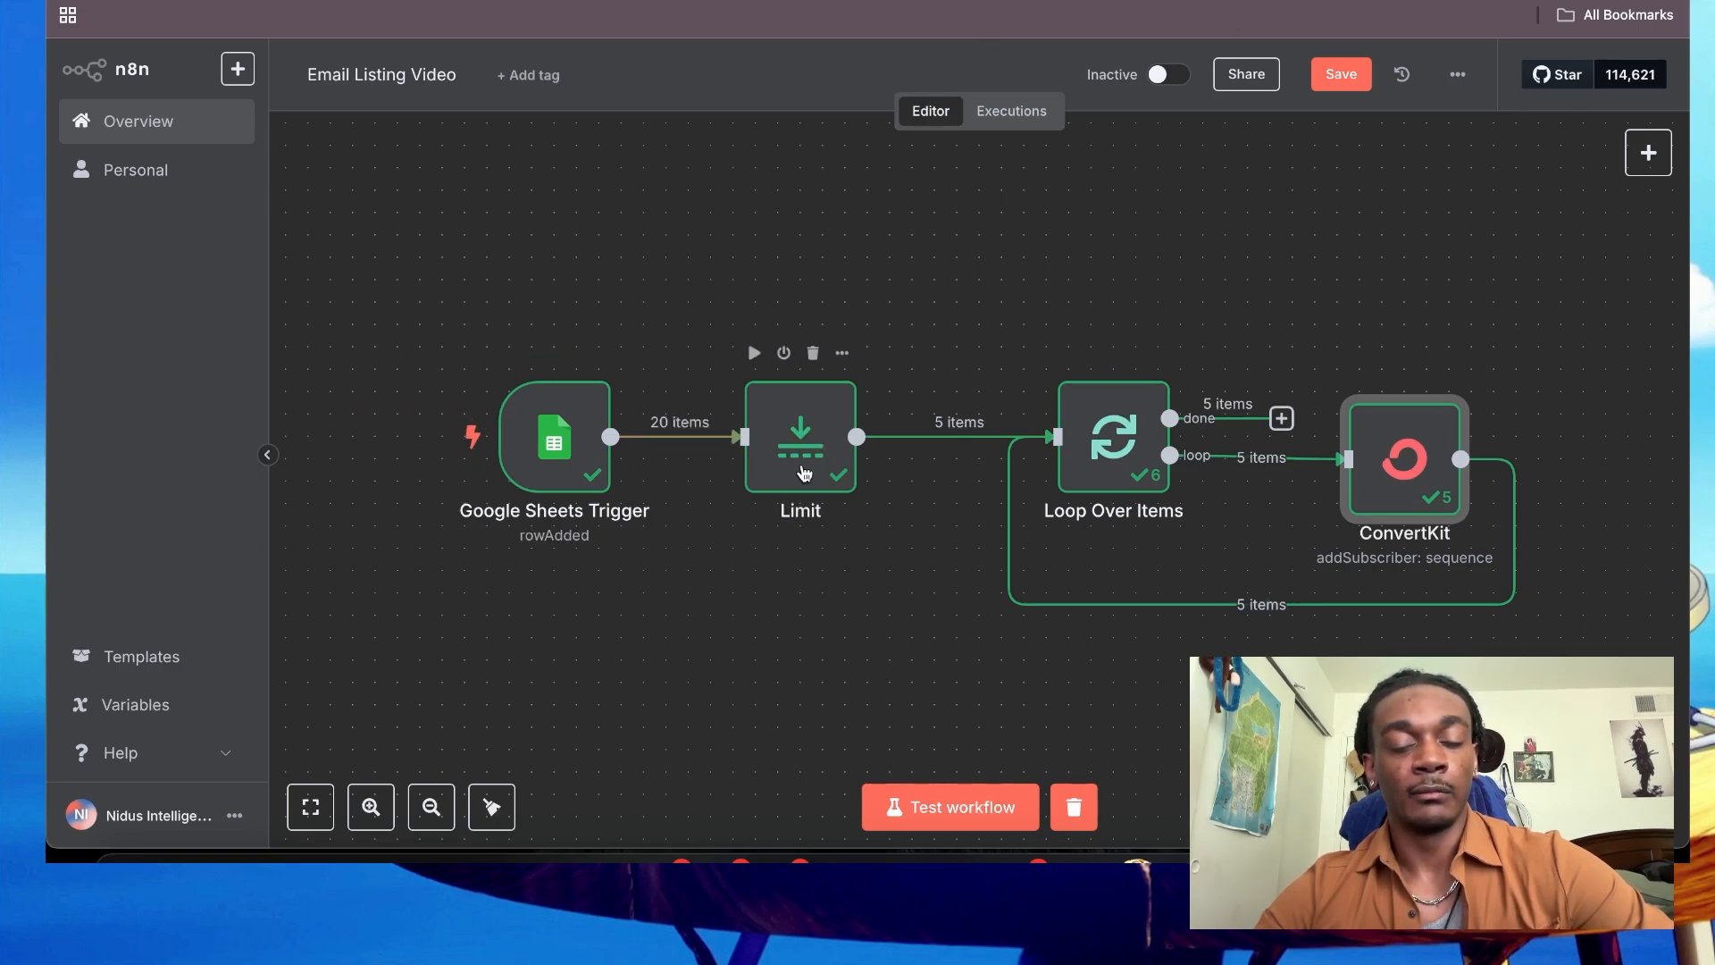
# Step: Clear the Limit node's Max Items value and delete the Limit node from the n8n workflow
pyautogui.doubleClick(807, 457)
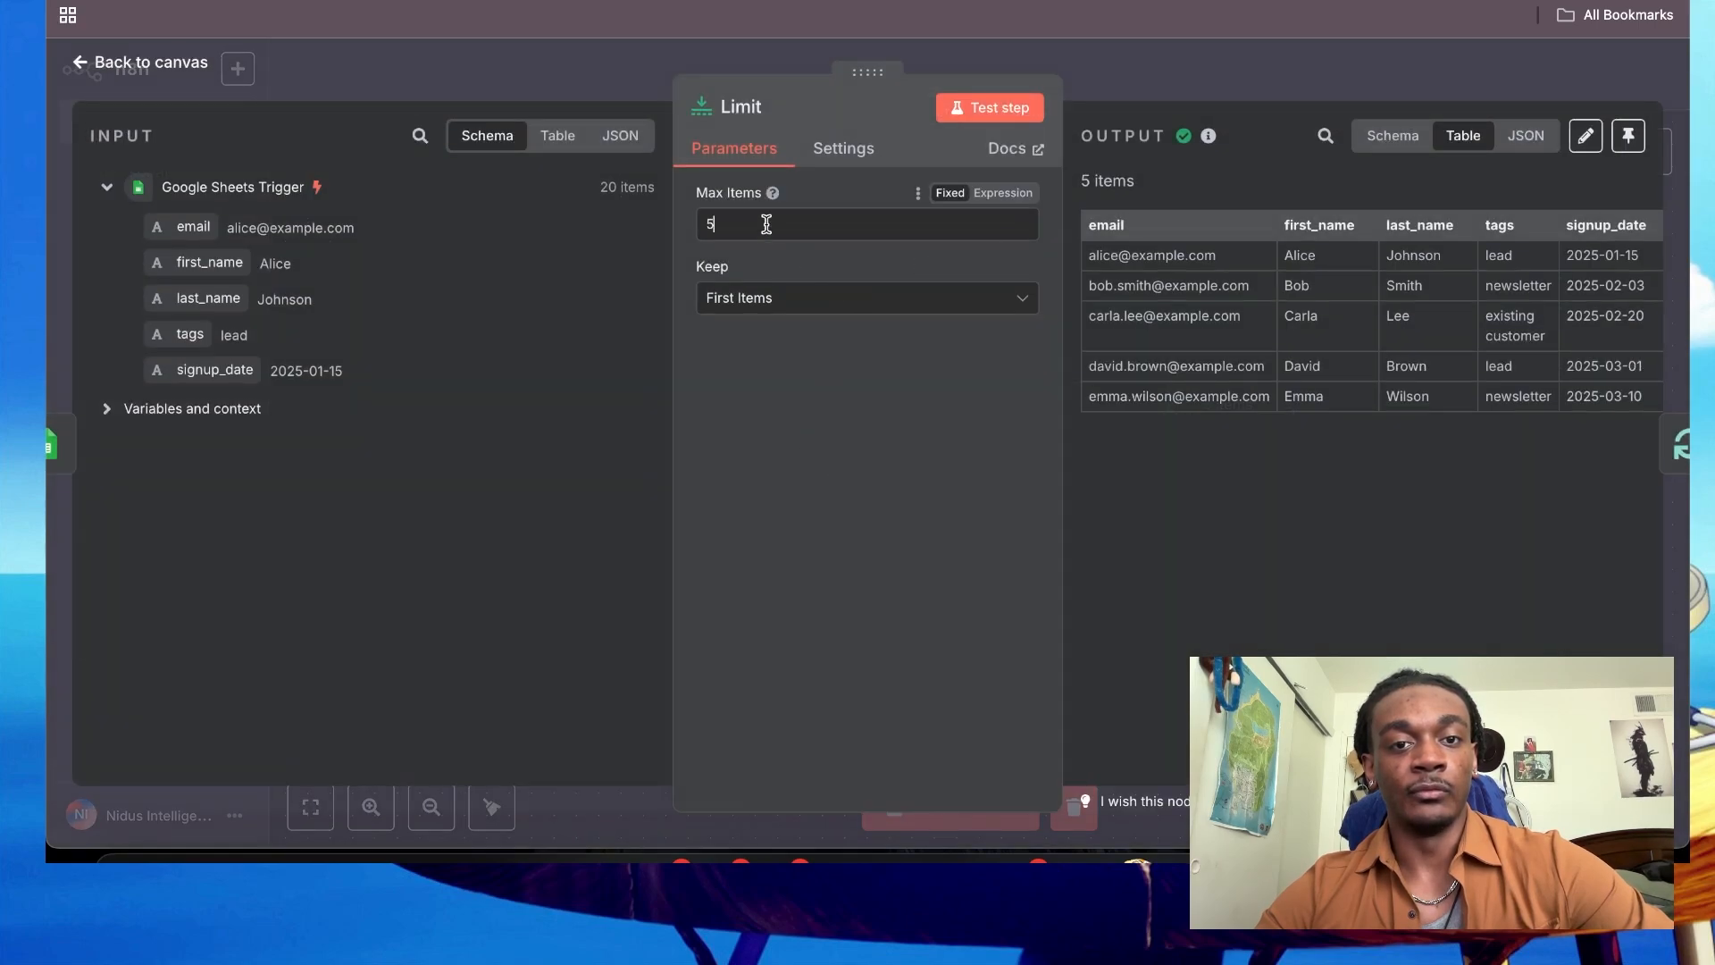
pyautogui.click(766, 223)
pyautogui.press('BackSpace')
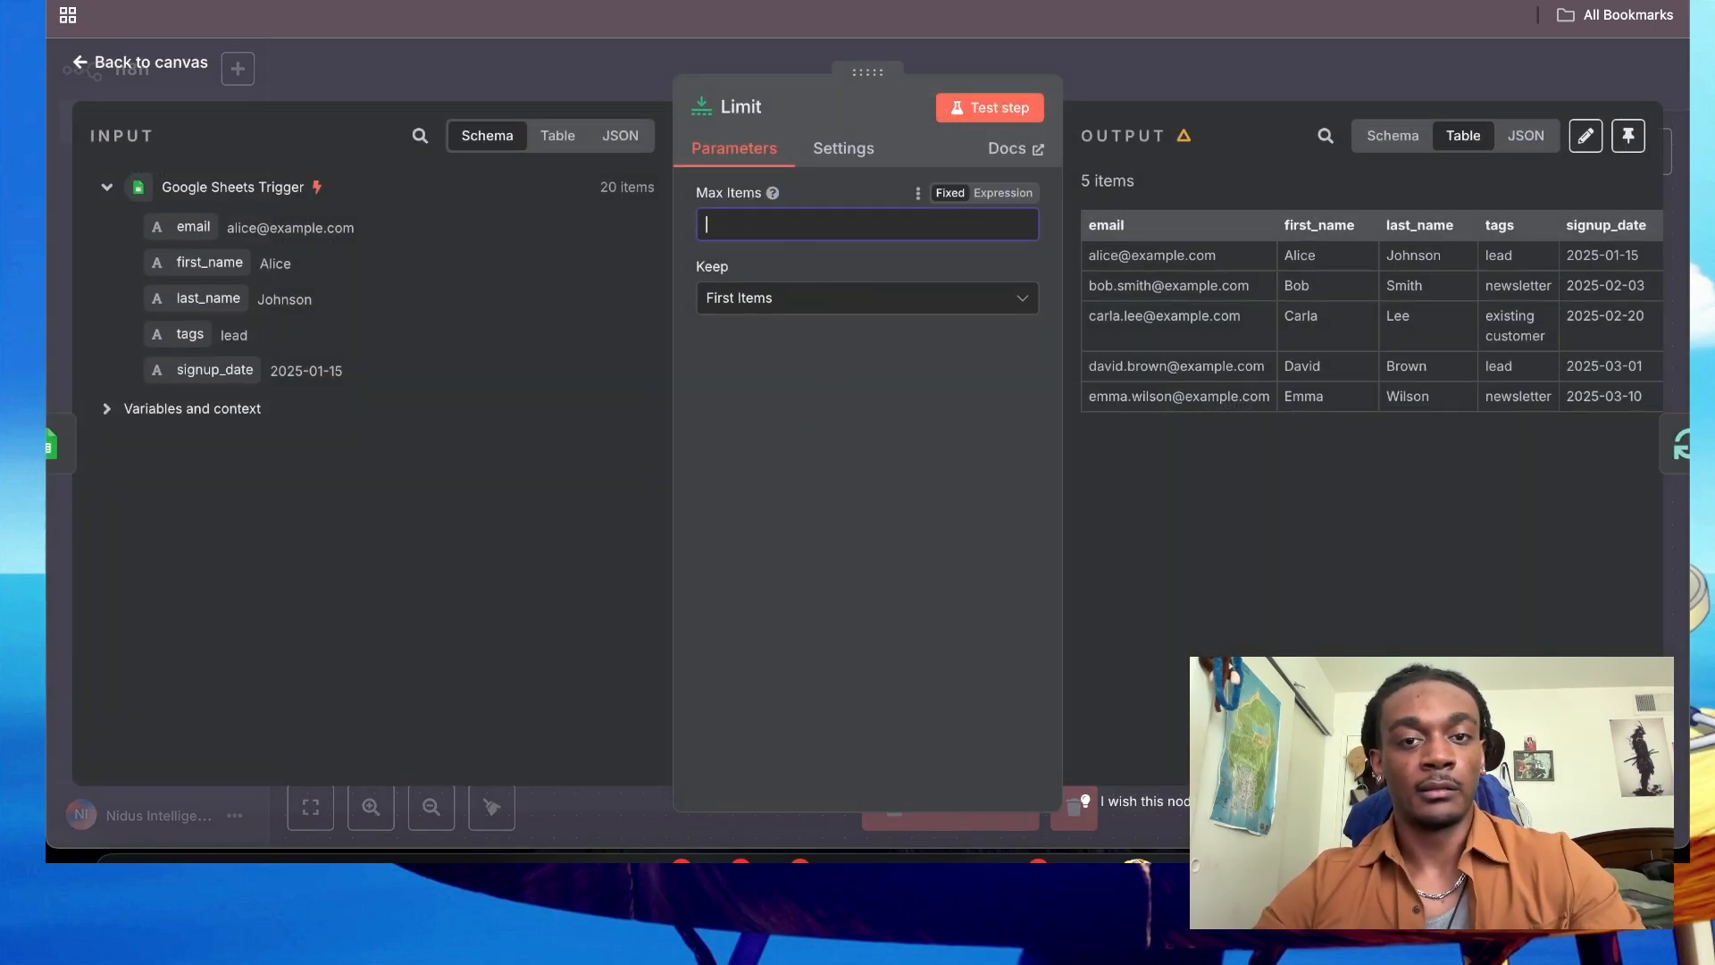
pyautogui.click(1134, 67)
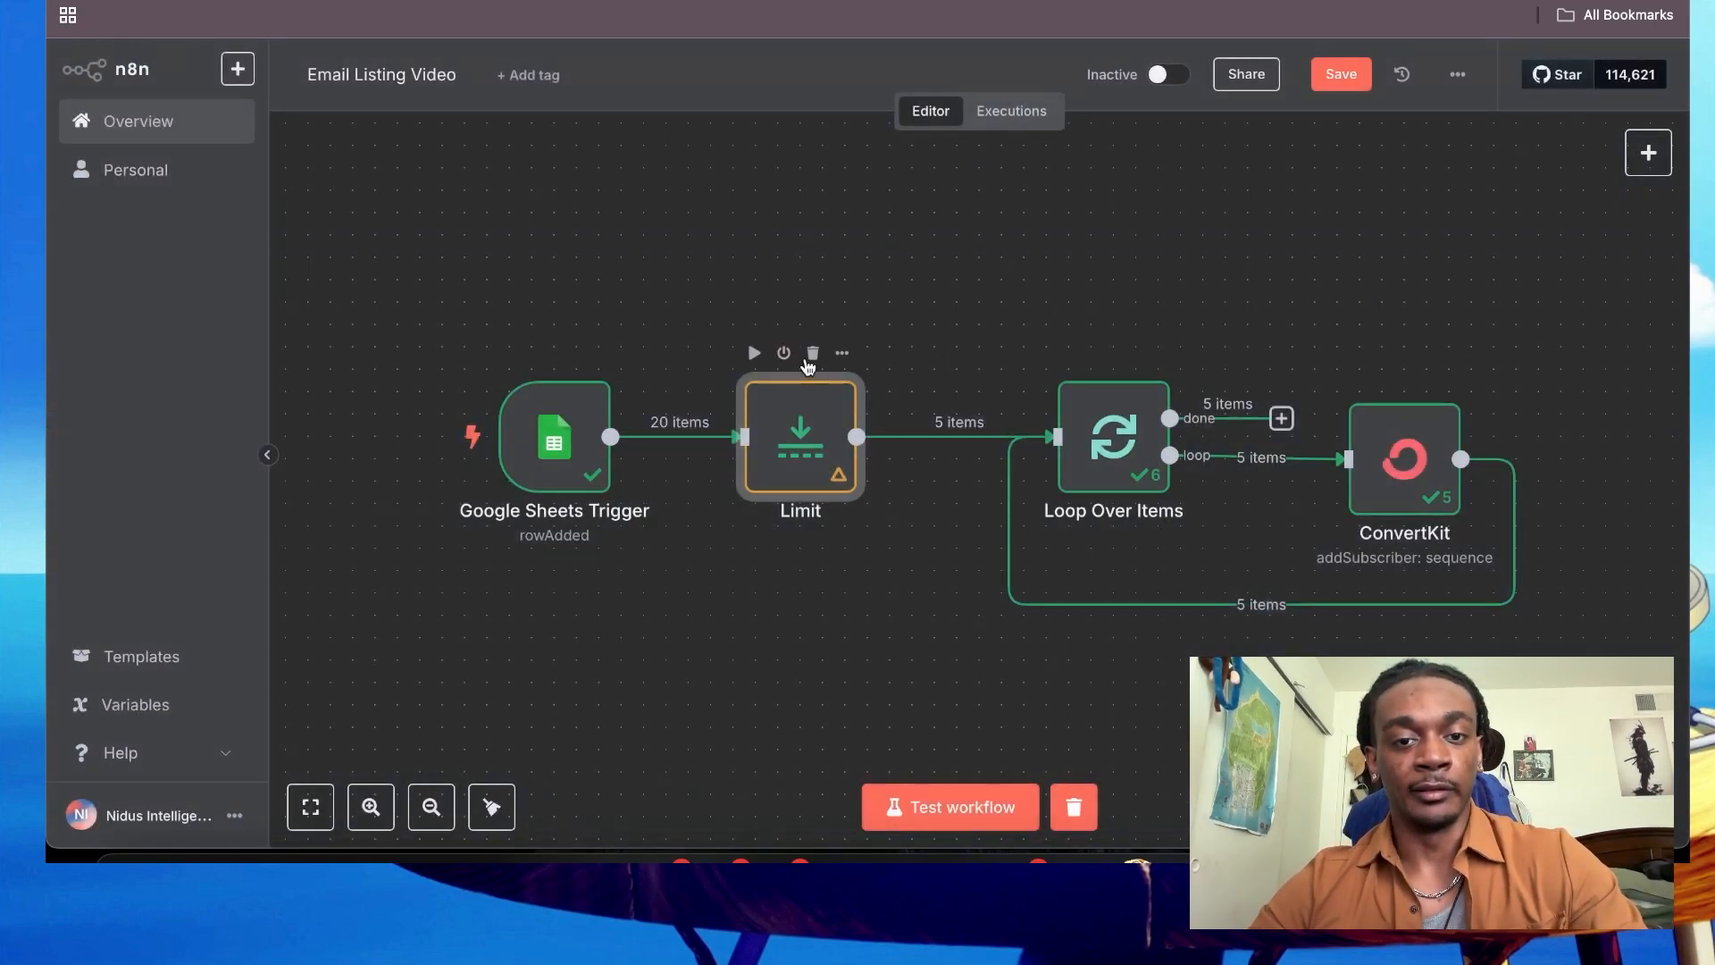
pyautogui.click(815, 353)
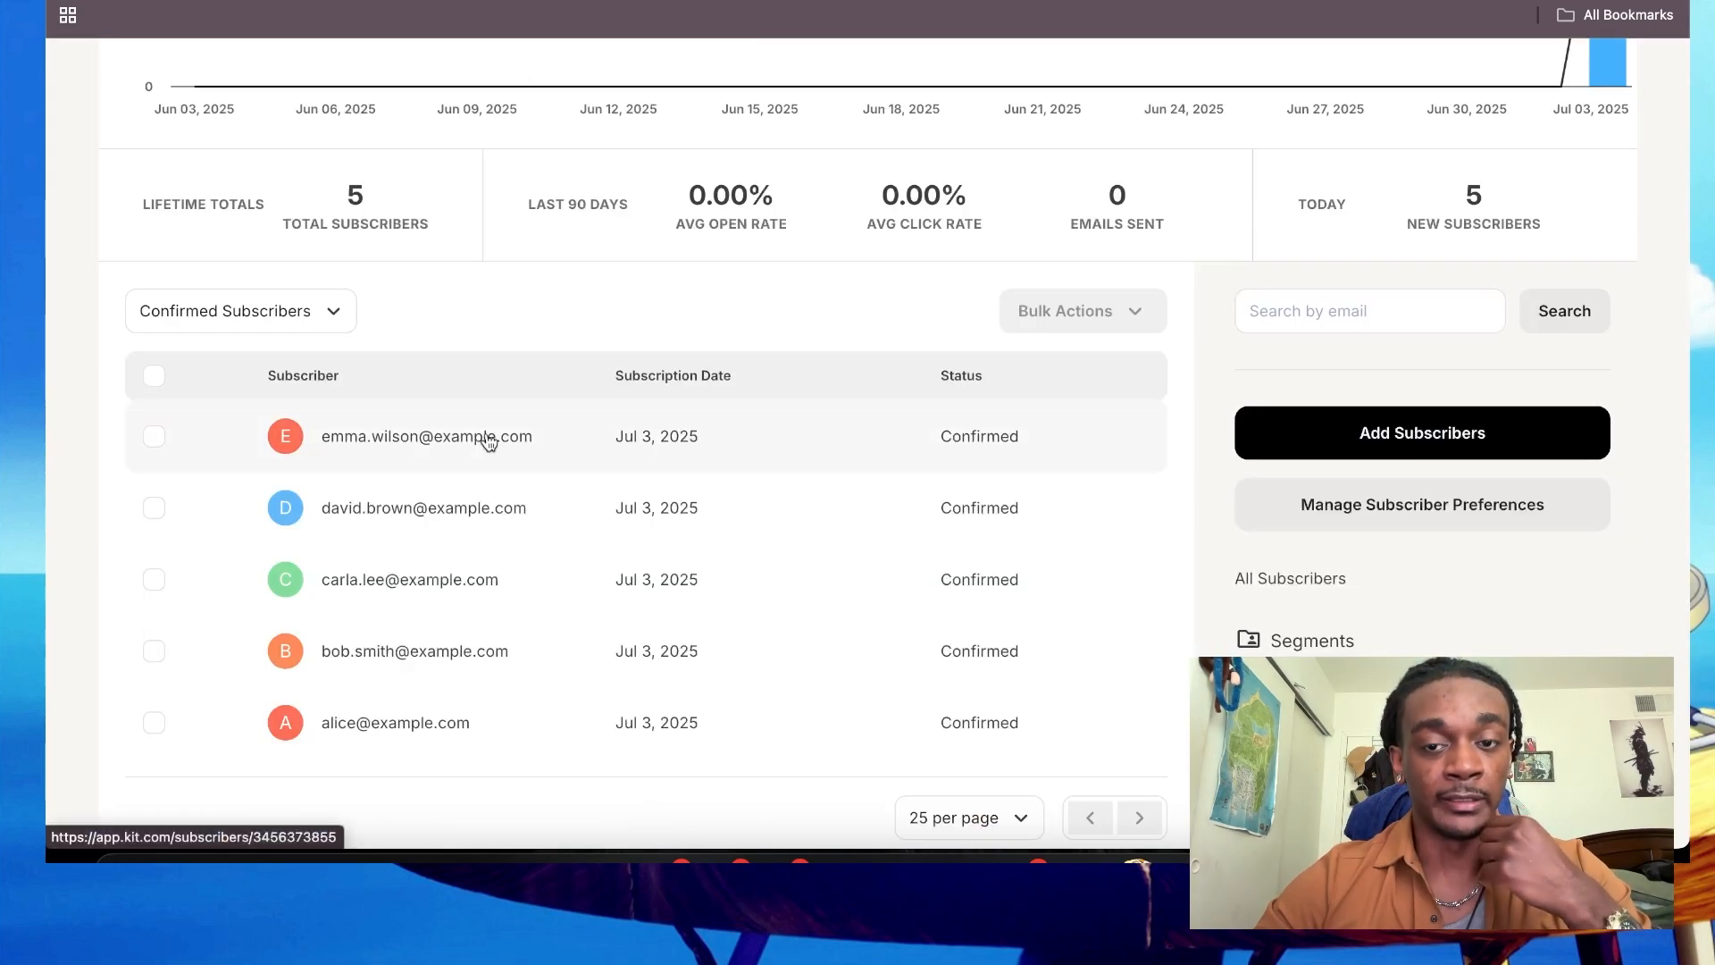
# Step: Select all confirmed subscribers in Kit and bulk delete them, confirming with "DO IT"
pyautogui.click(152, 379)
pyautogui.click(1023, 303)
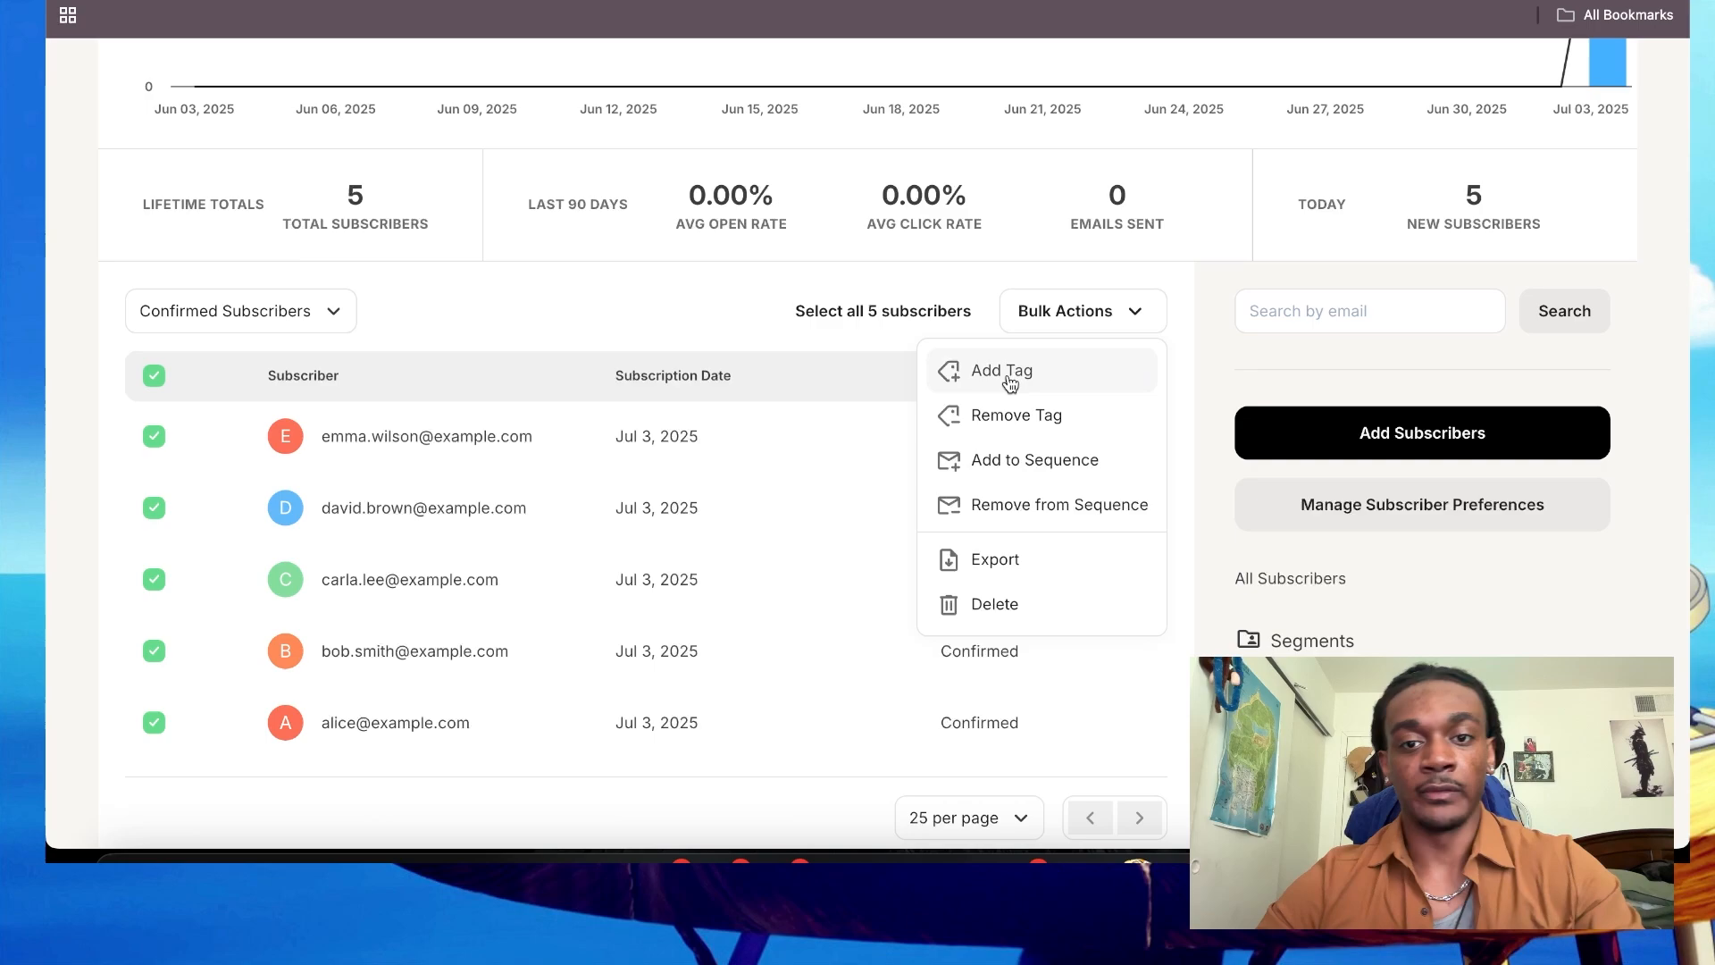
pyautogui.click(982, 603)
pyautogui.click(665, 546)
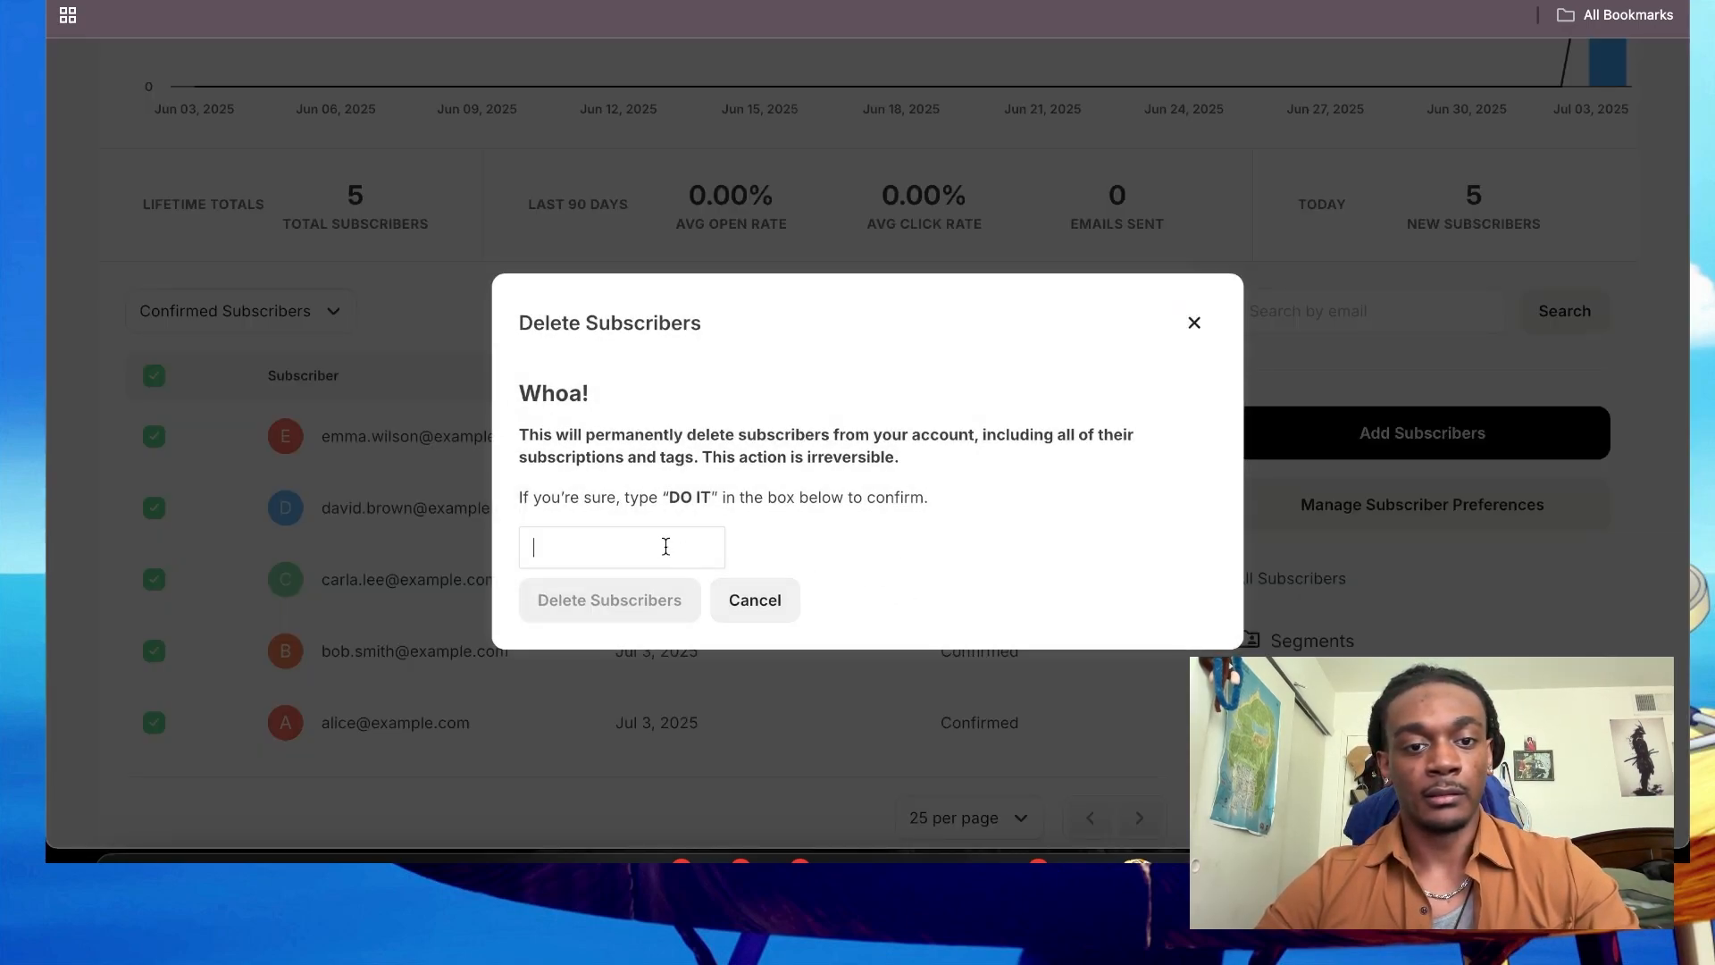
pyautogui.write('DO IT')
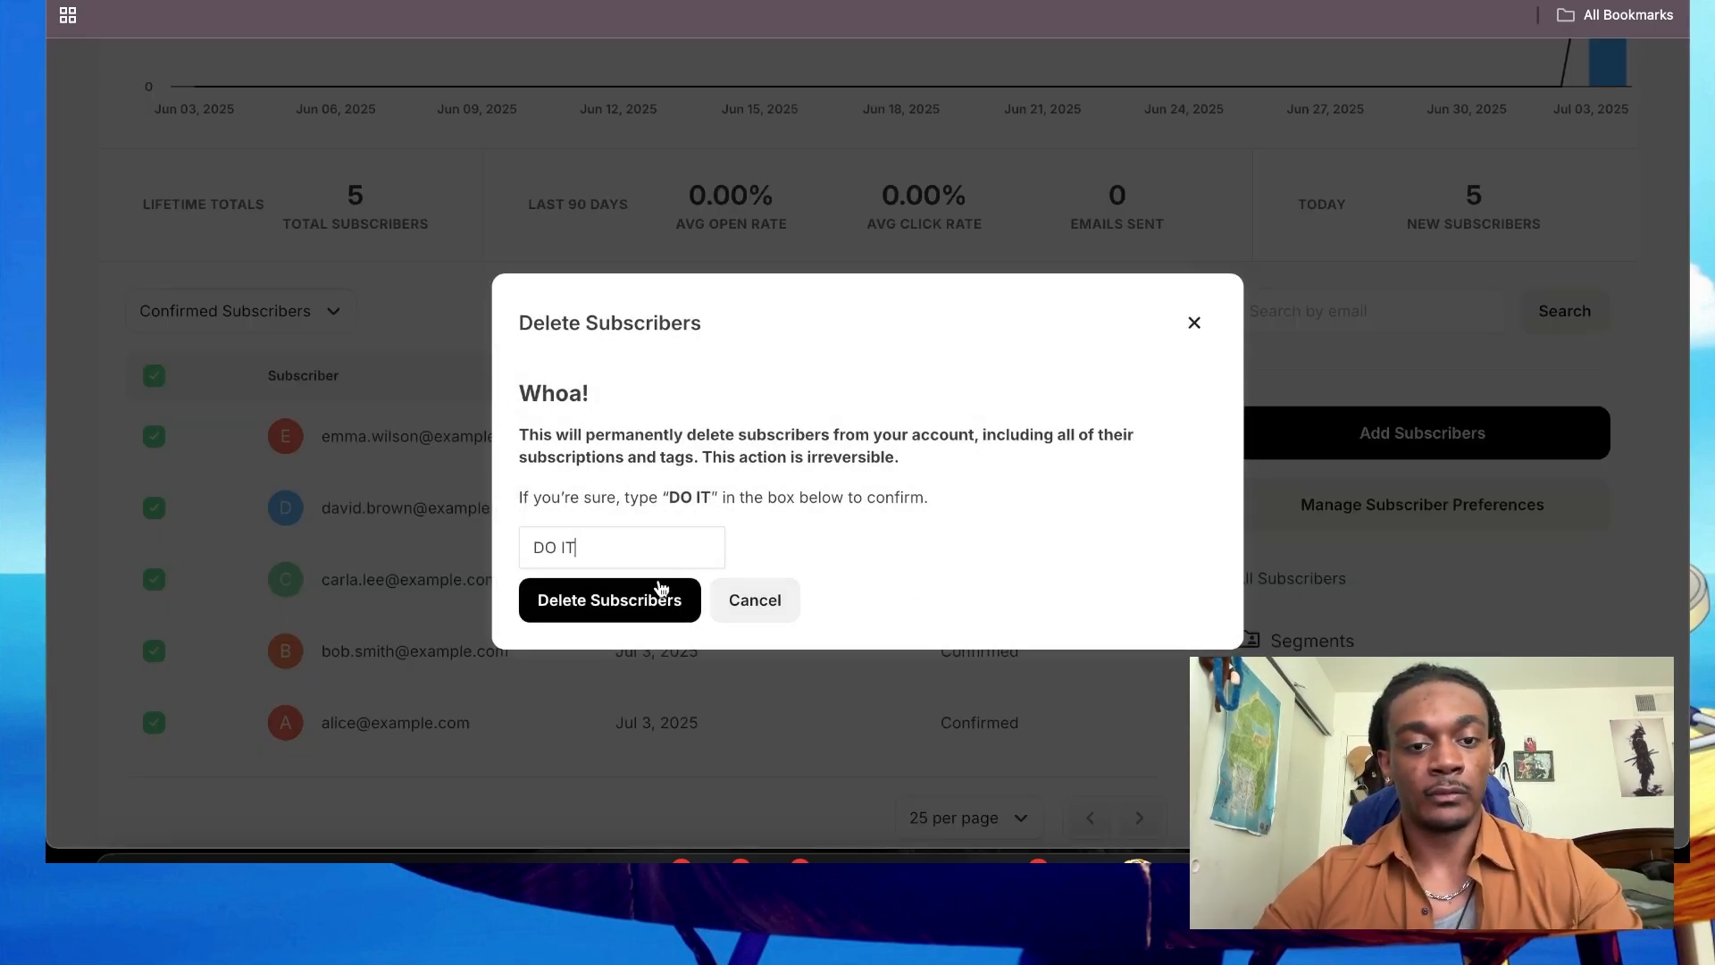
pyautogui.click(646, 608)
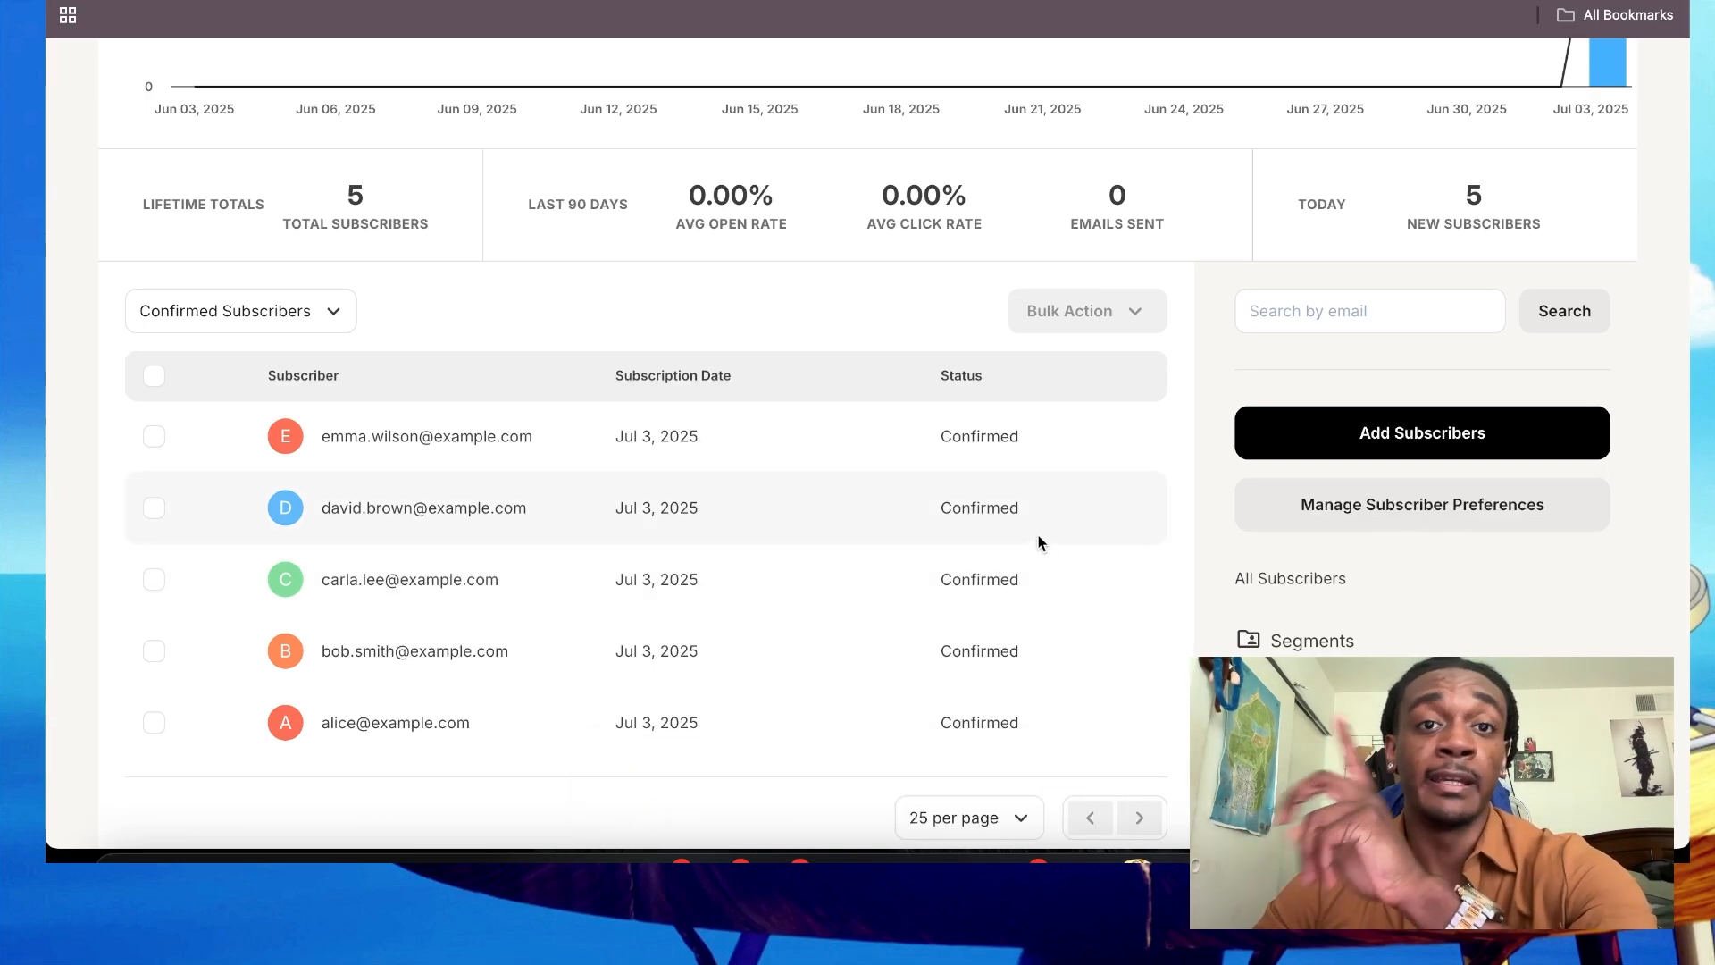
pyautogui.scroll(8, 1038, 542)
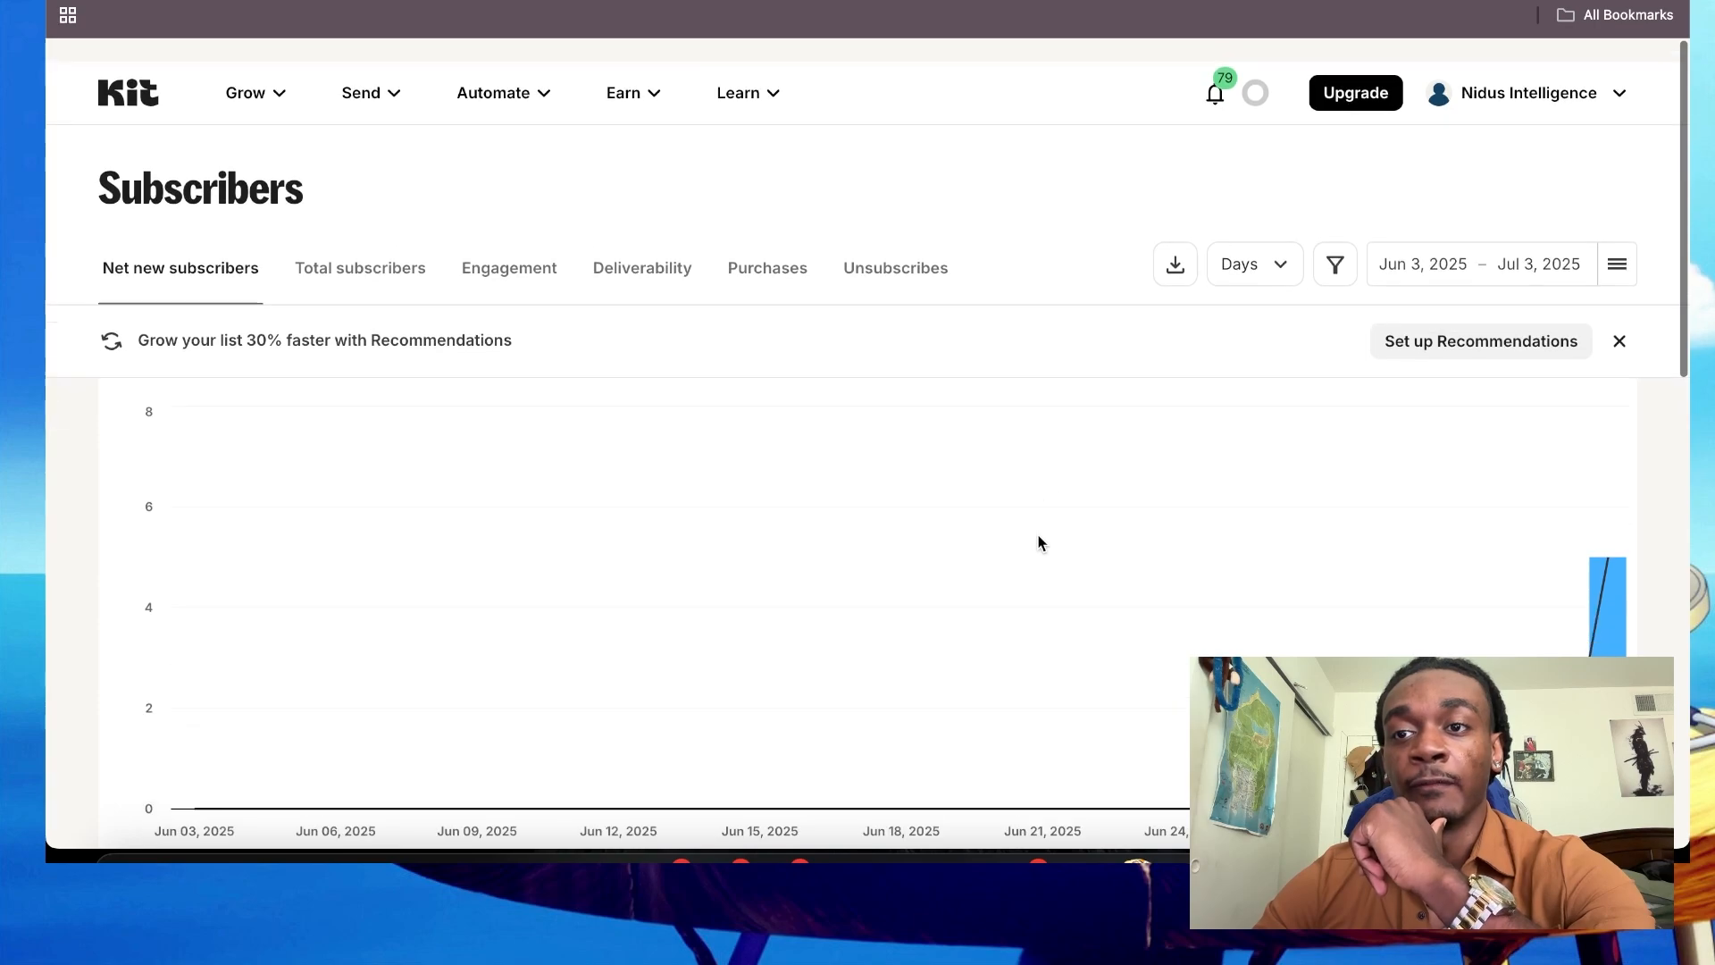
pyautogui.click(1579, 86)
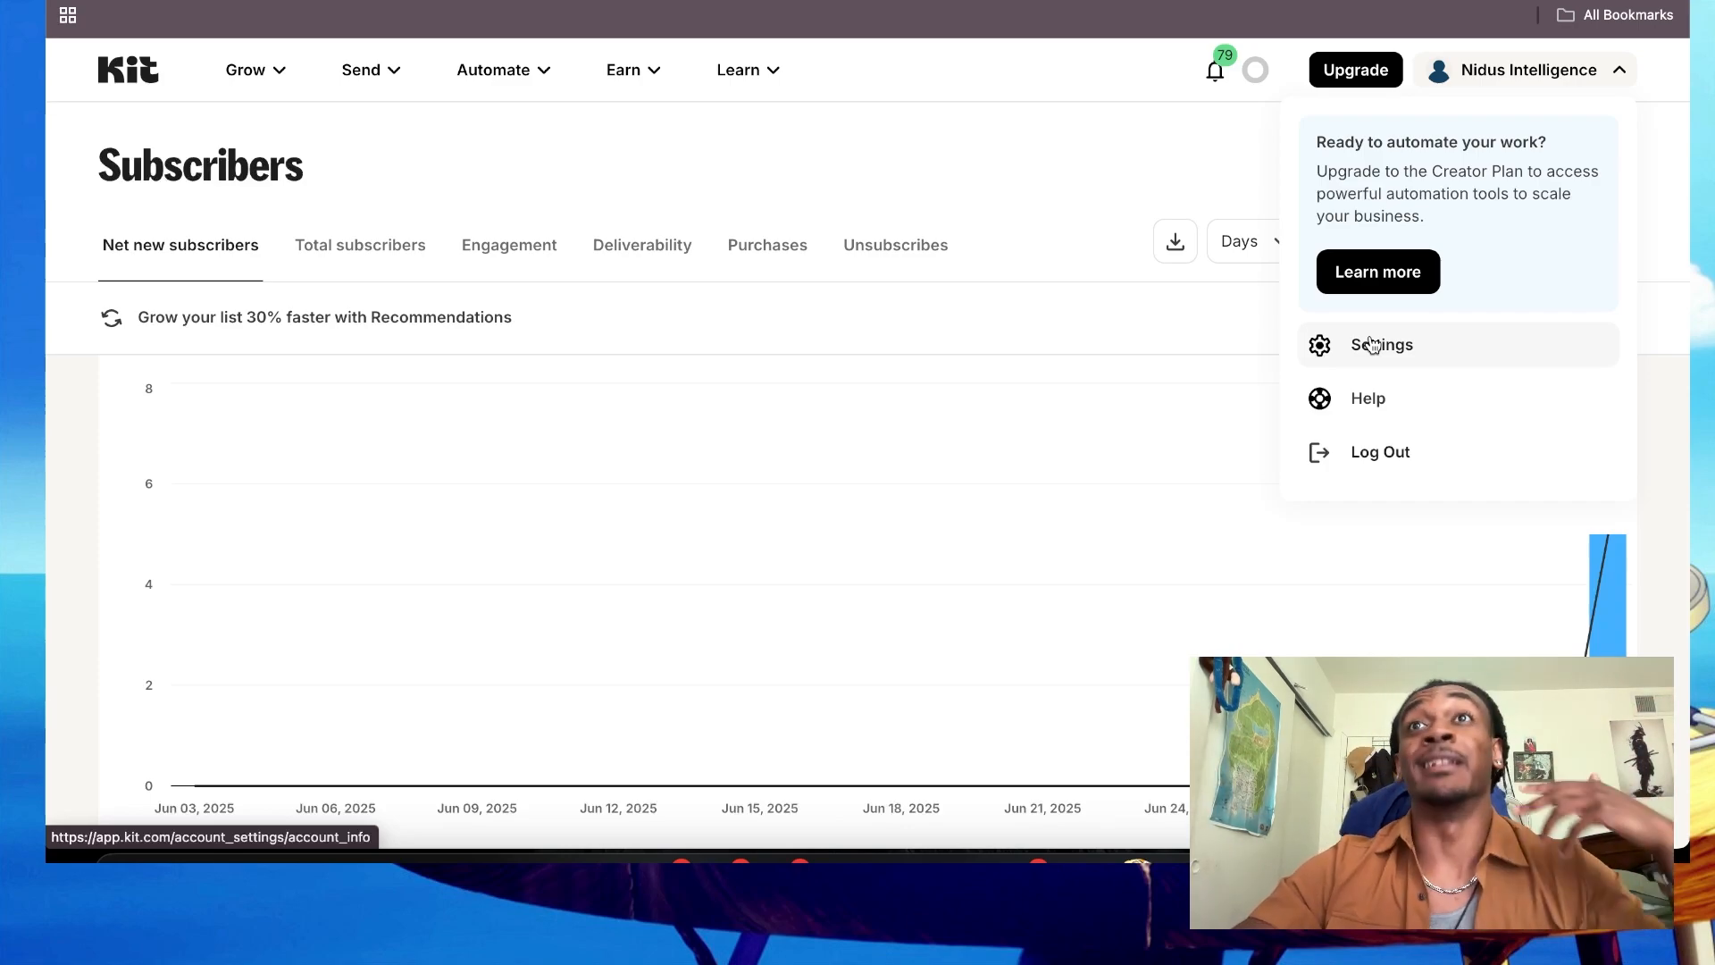
pyautogui.scroll(-4, 1031, 509)
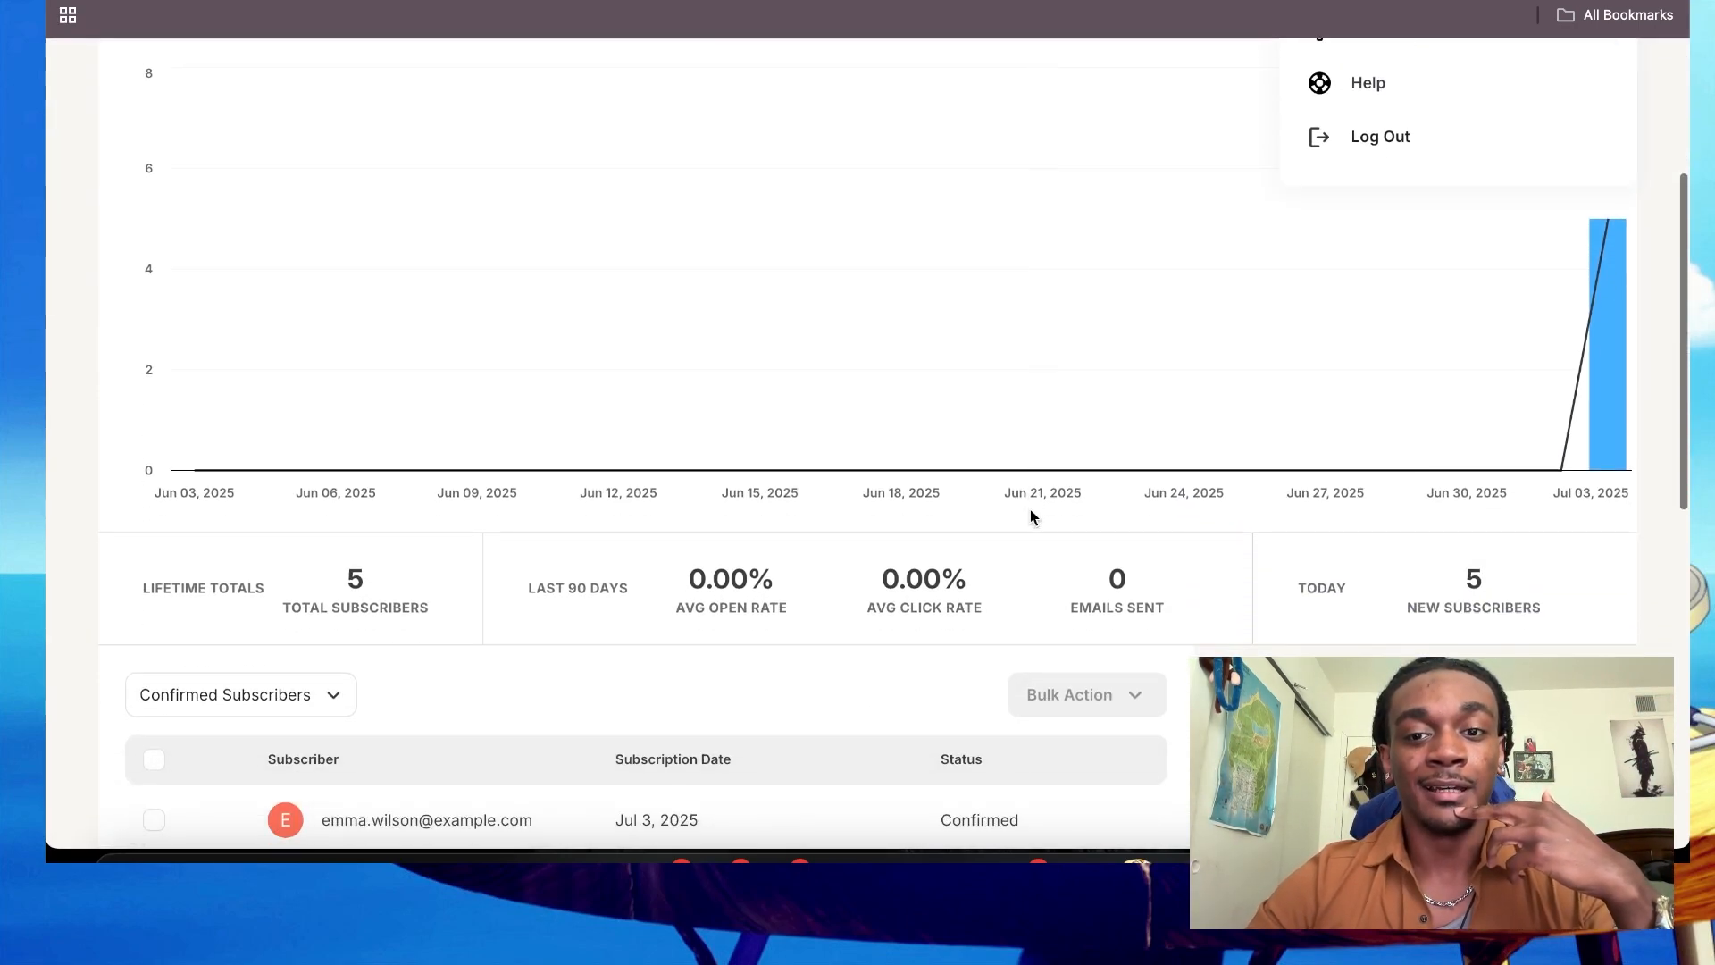
pyautogui.scroll(-6, 1031, 517)
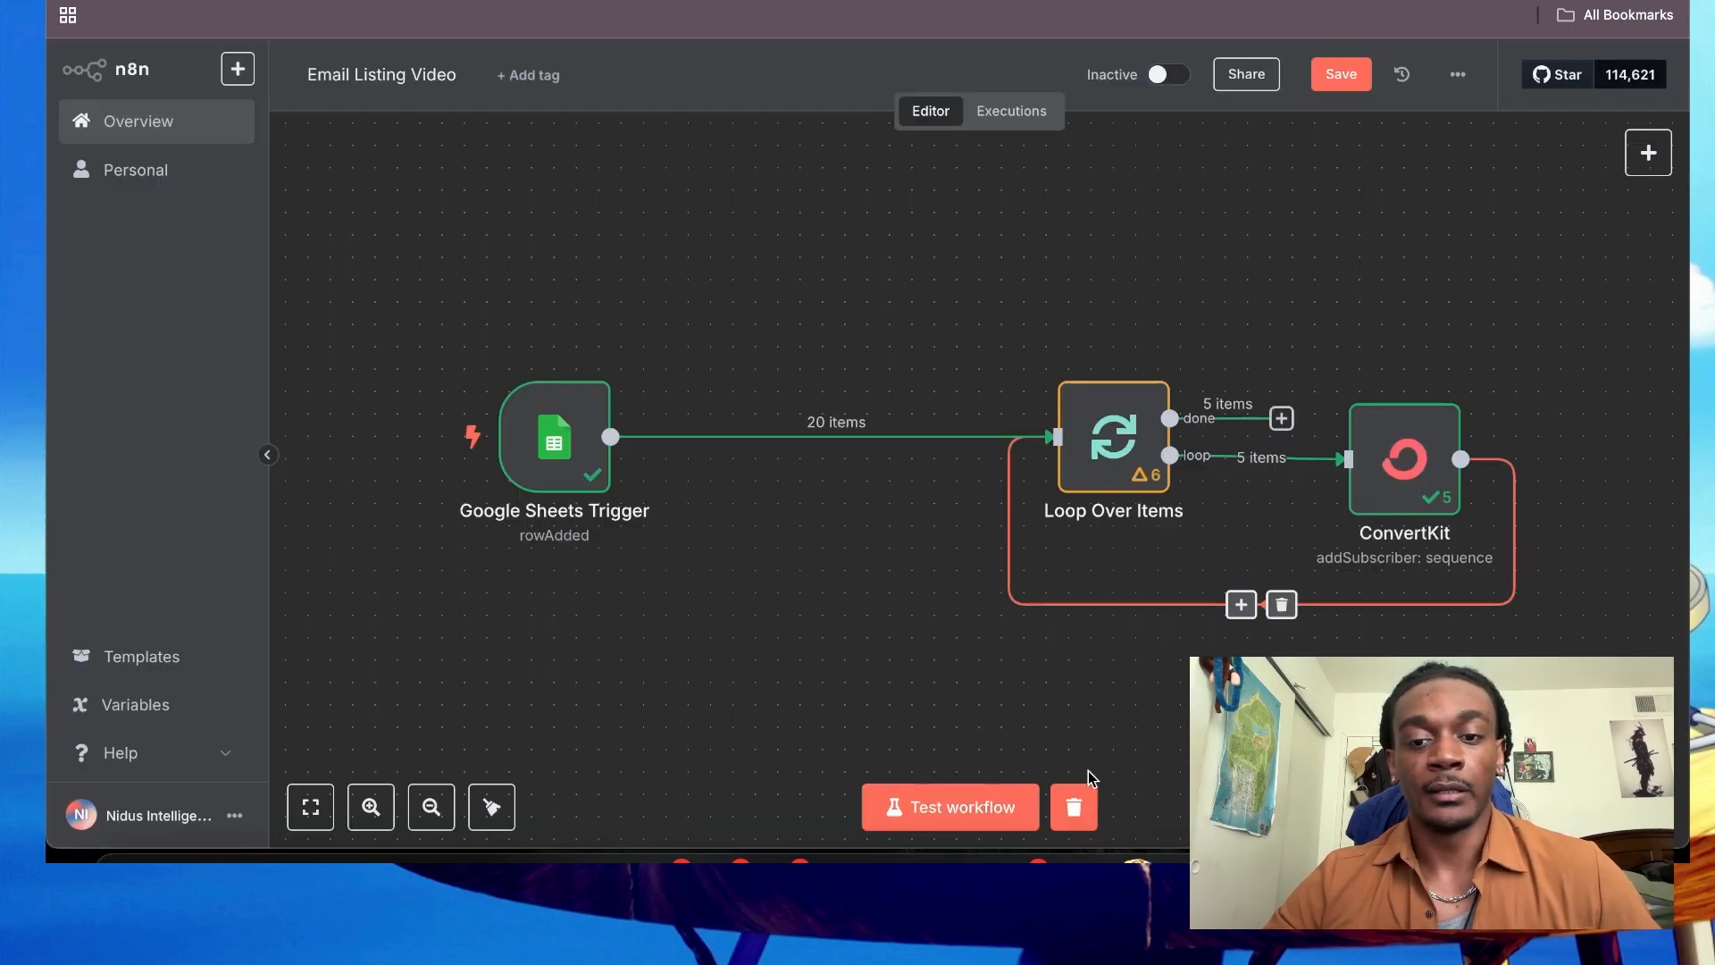
# Step: Run the n8n workflow test without the Limit node, and reload Kit's Subscribers page to review the full list
pyautogui.click(988, 808)
pyautogui.hscroll(2, 1018, 610)
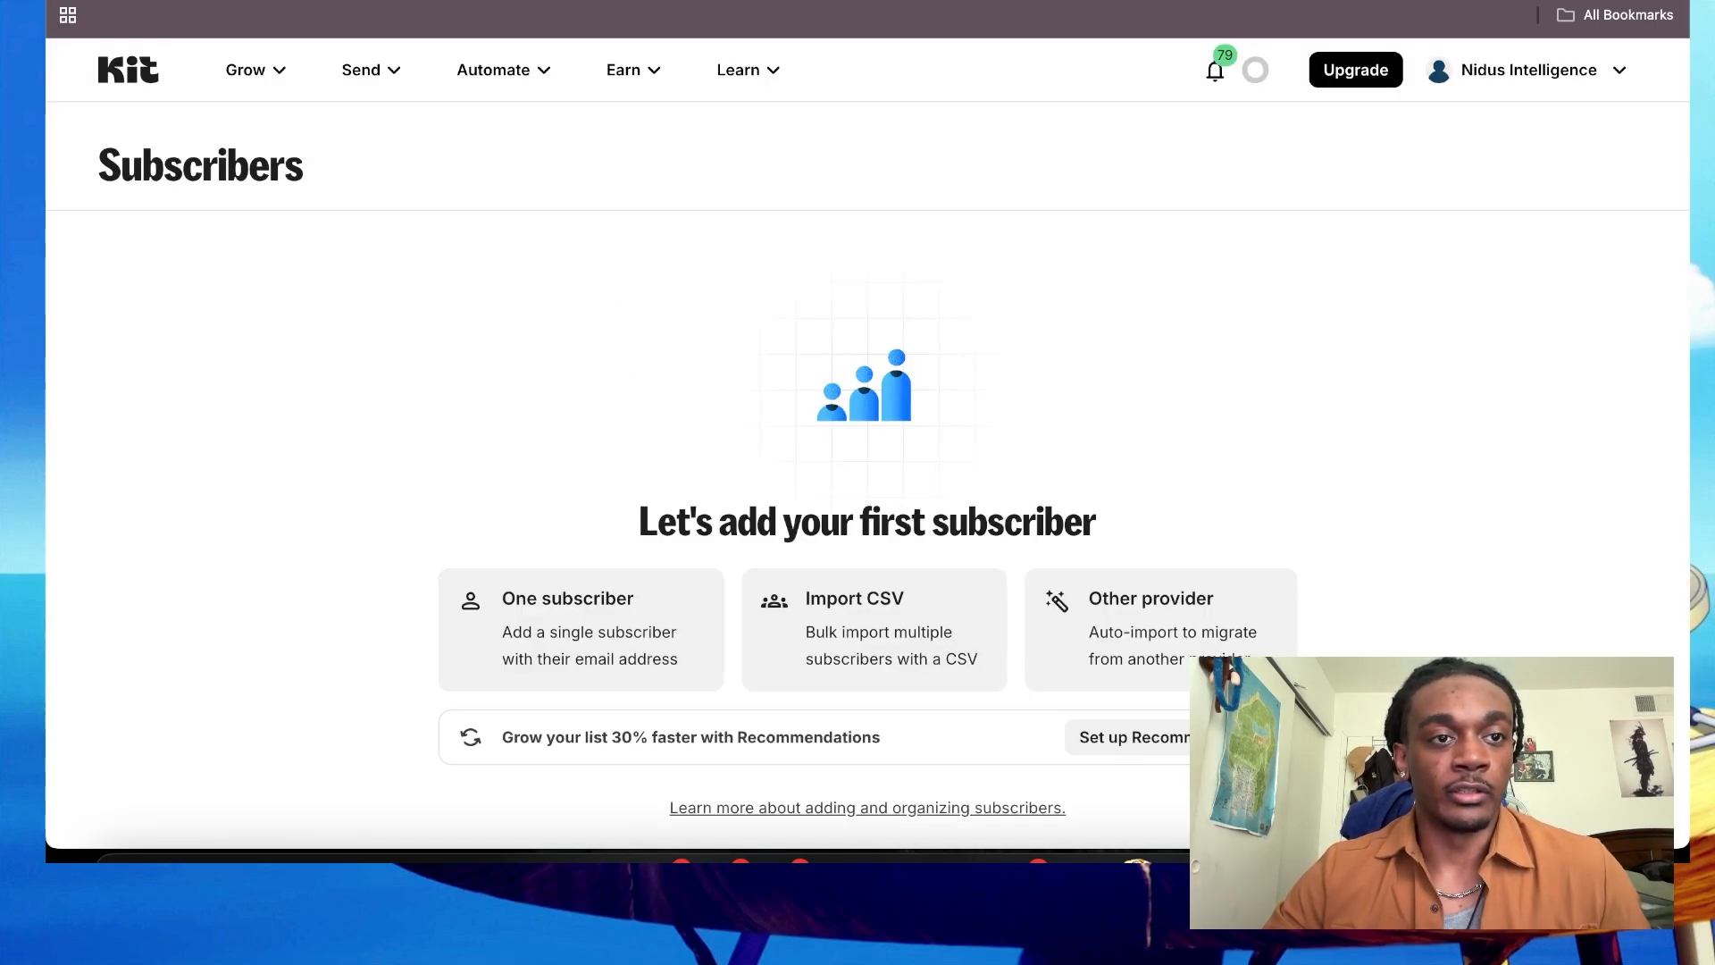
pyautogui.press('super+r')
pyautogui.scroll(-10, 445, 313)
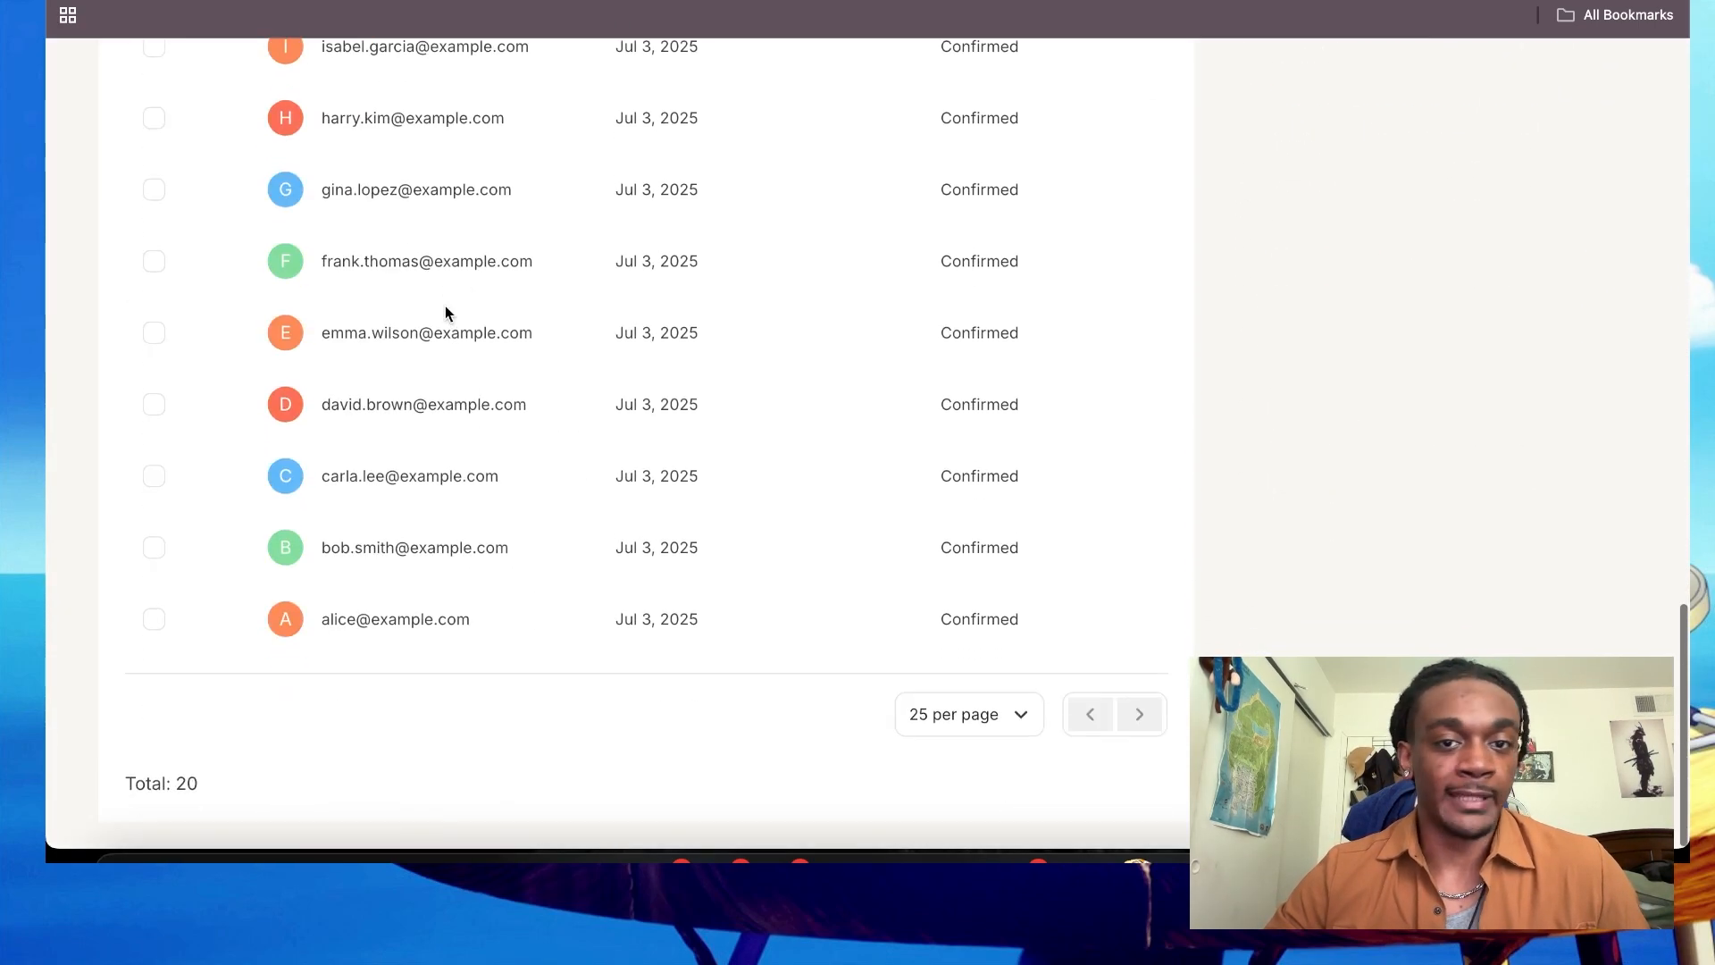
pyautogui.scroll(10, 444, 305)
pyautogui.scroll(-1, 482, 317)
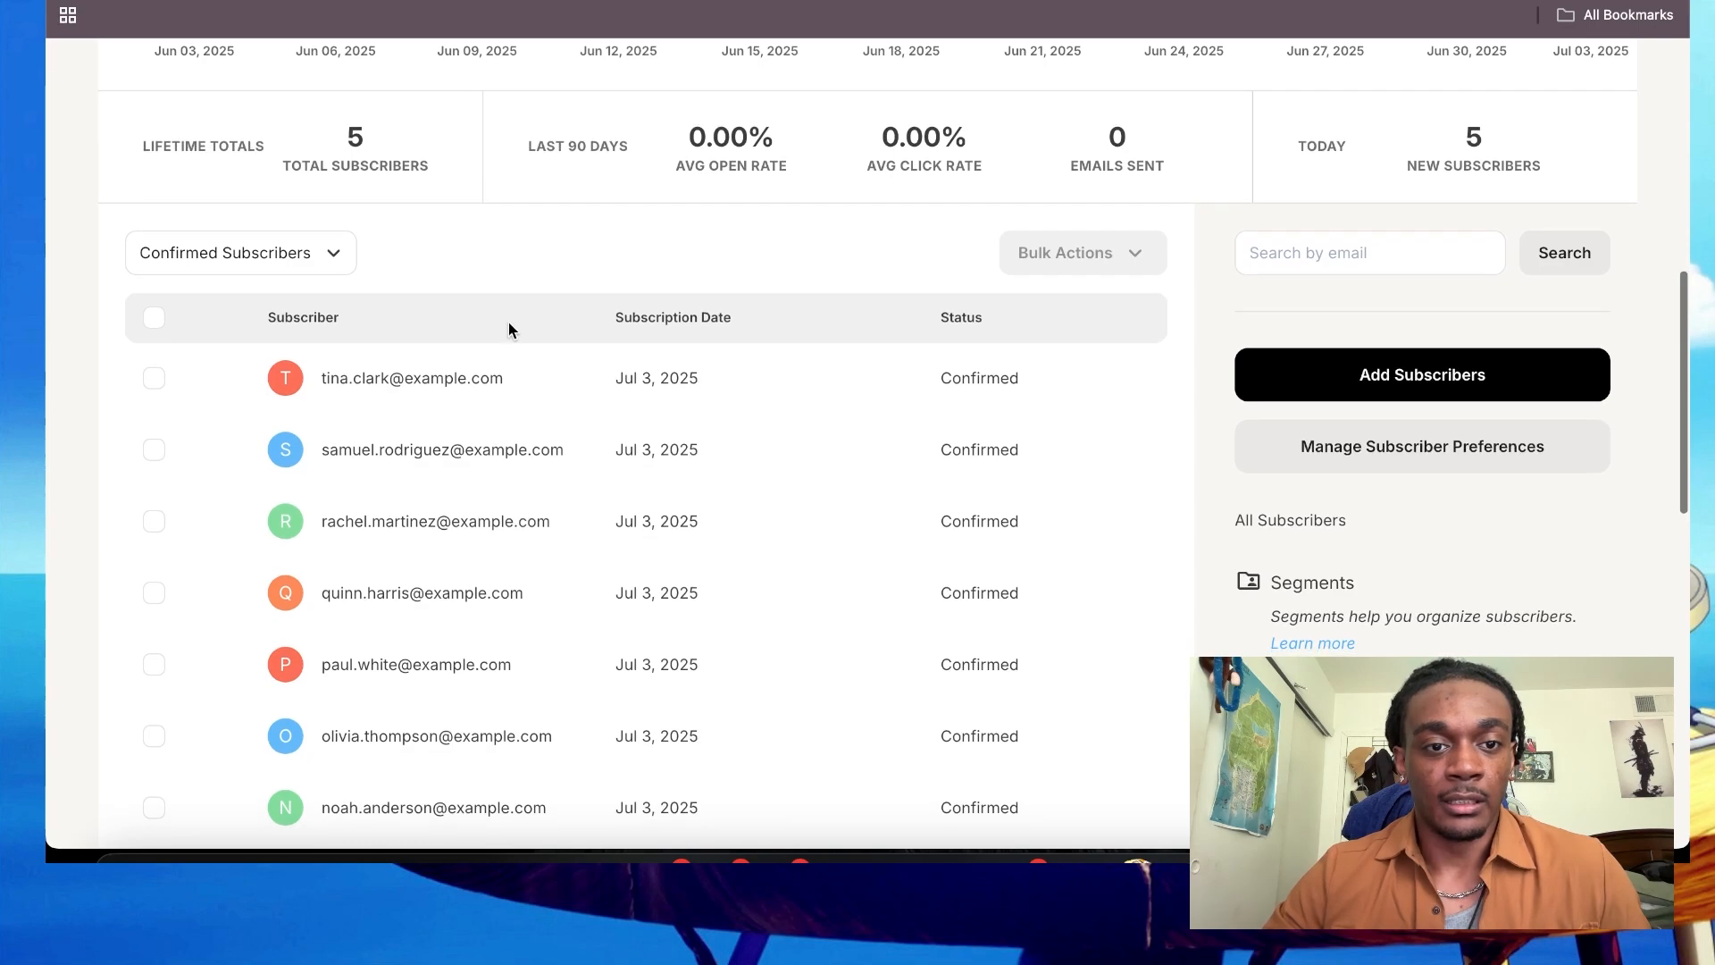
# Step: Open the first listed subscriber's profile and examine its details, tags, sequences, forms, purchases, automations and email history
pyautogui.click(476, 379)
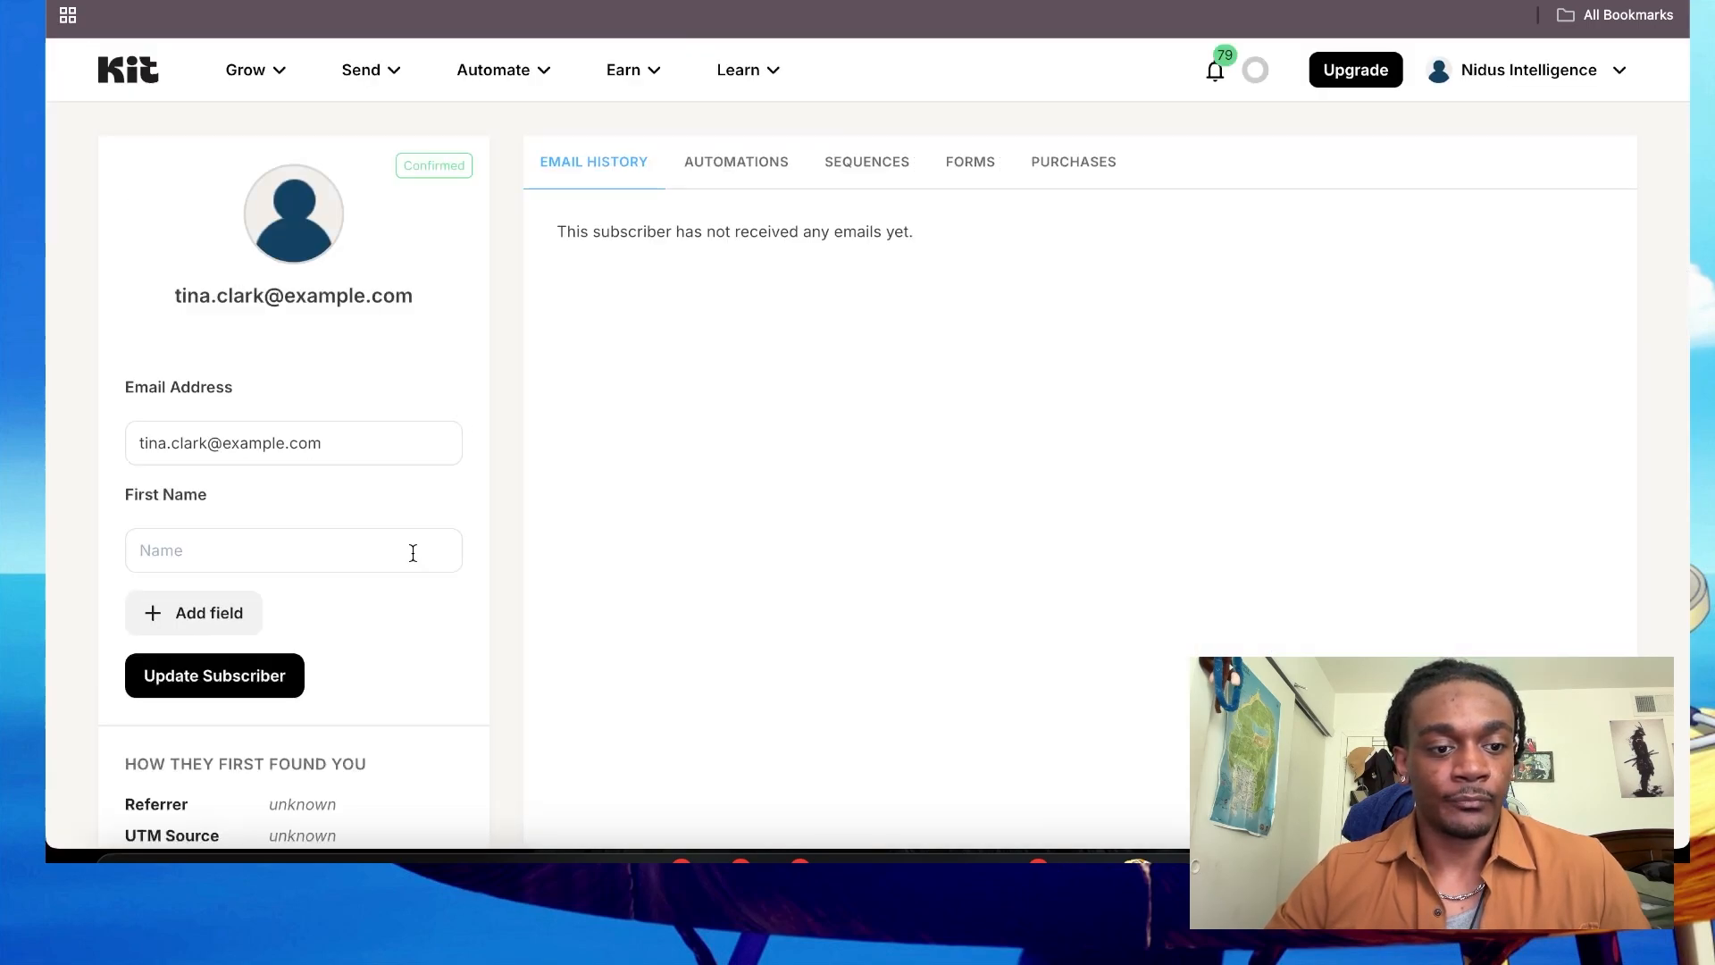
pyautogui.scroll(-6, 413, 551)
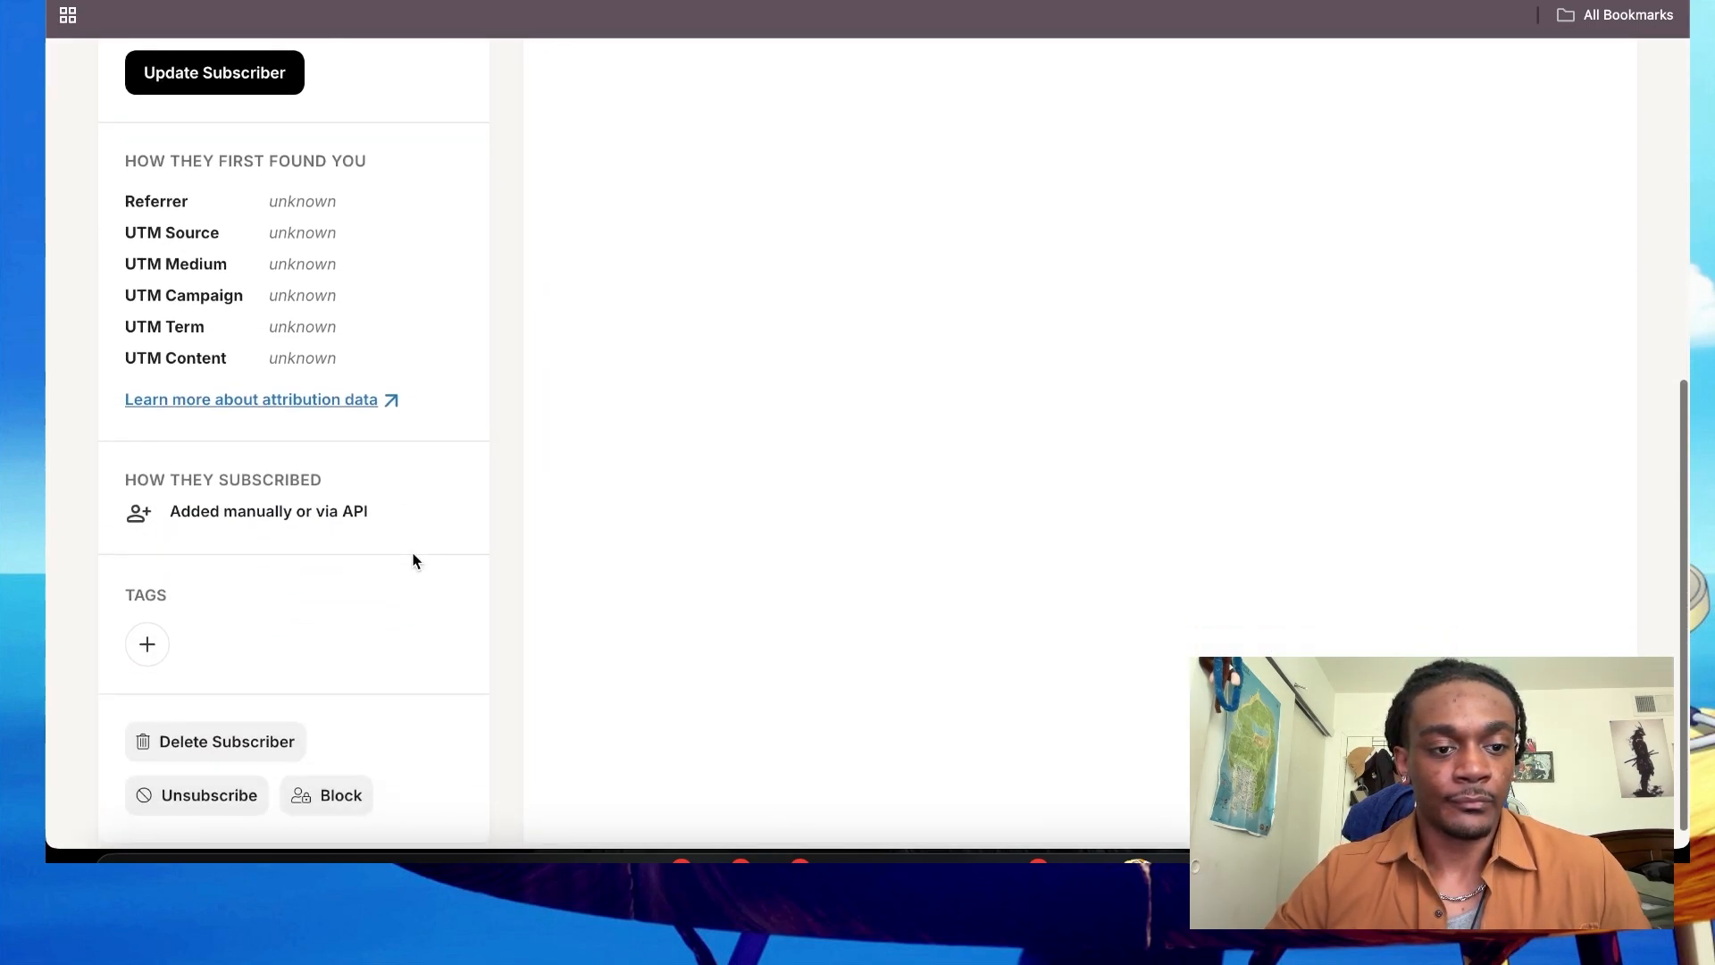
pyautogui.scroll(7, 413, 556)
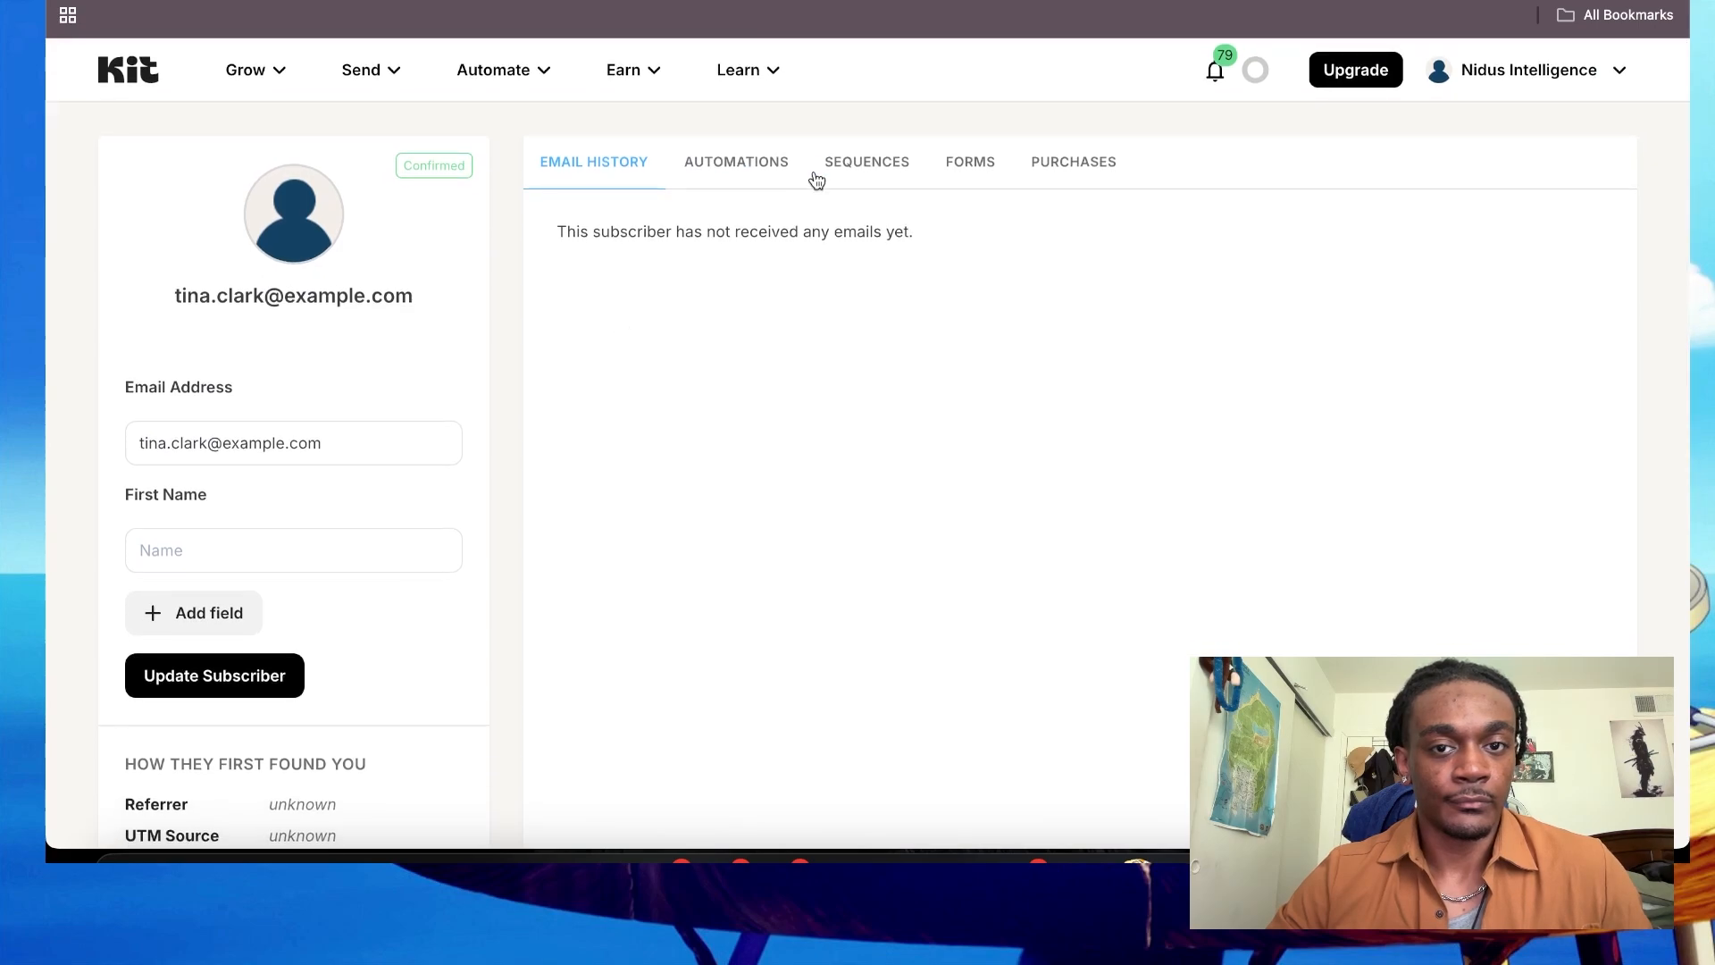
pyautogui.click(868, 166)
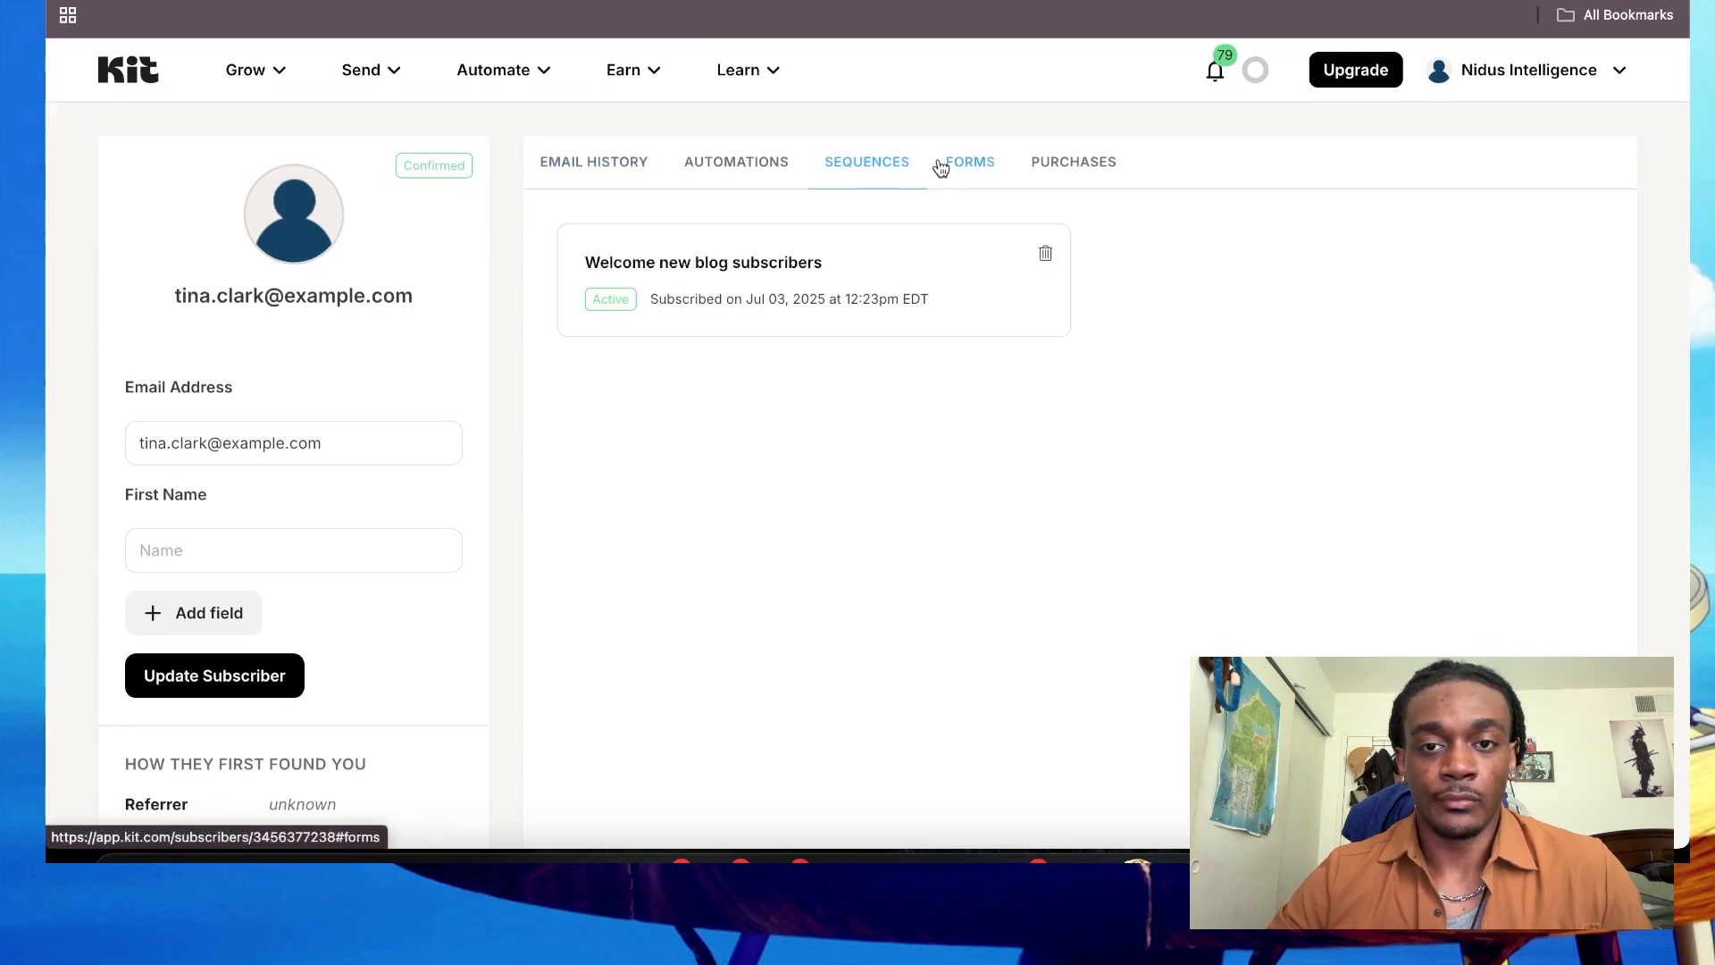
pyautogui.click(968, 162)
pyautogui.click(1070, 162)
pyautogui.click(737, 162)
pyautogui.click(617, 181)
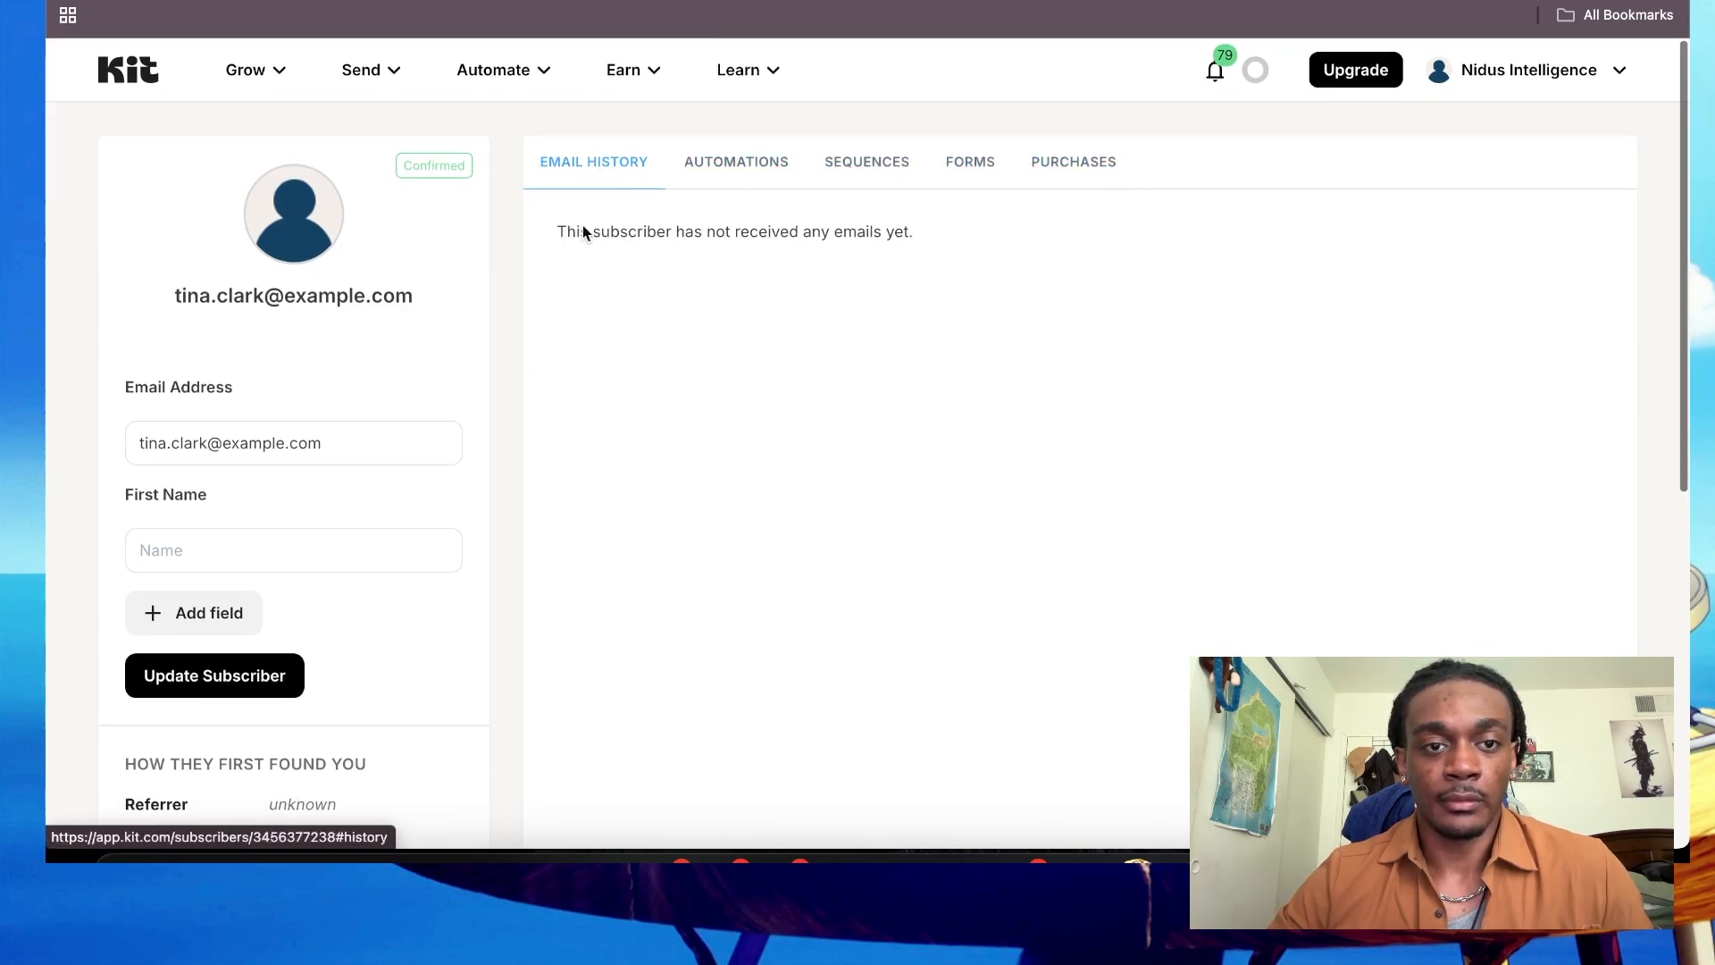
pyautogui.scroll(-4, 442, 442)
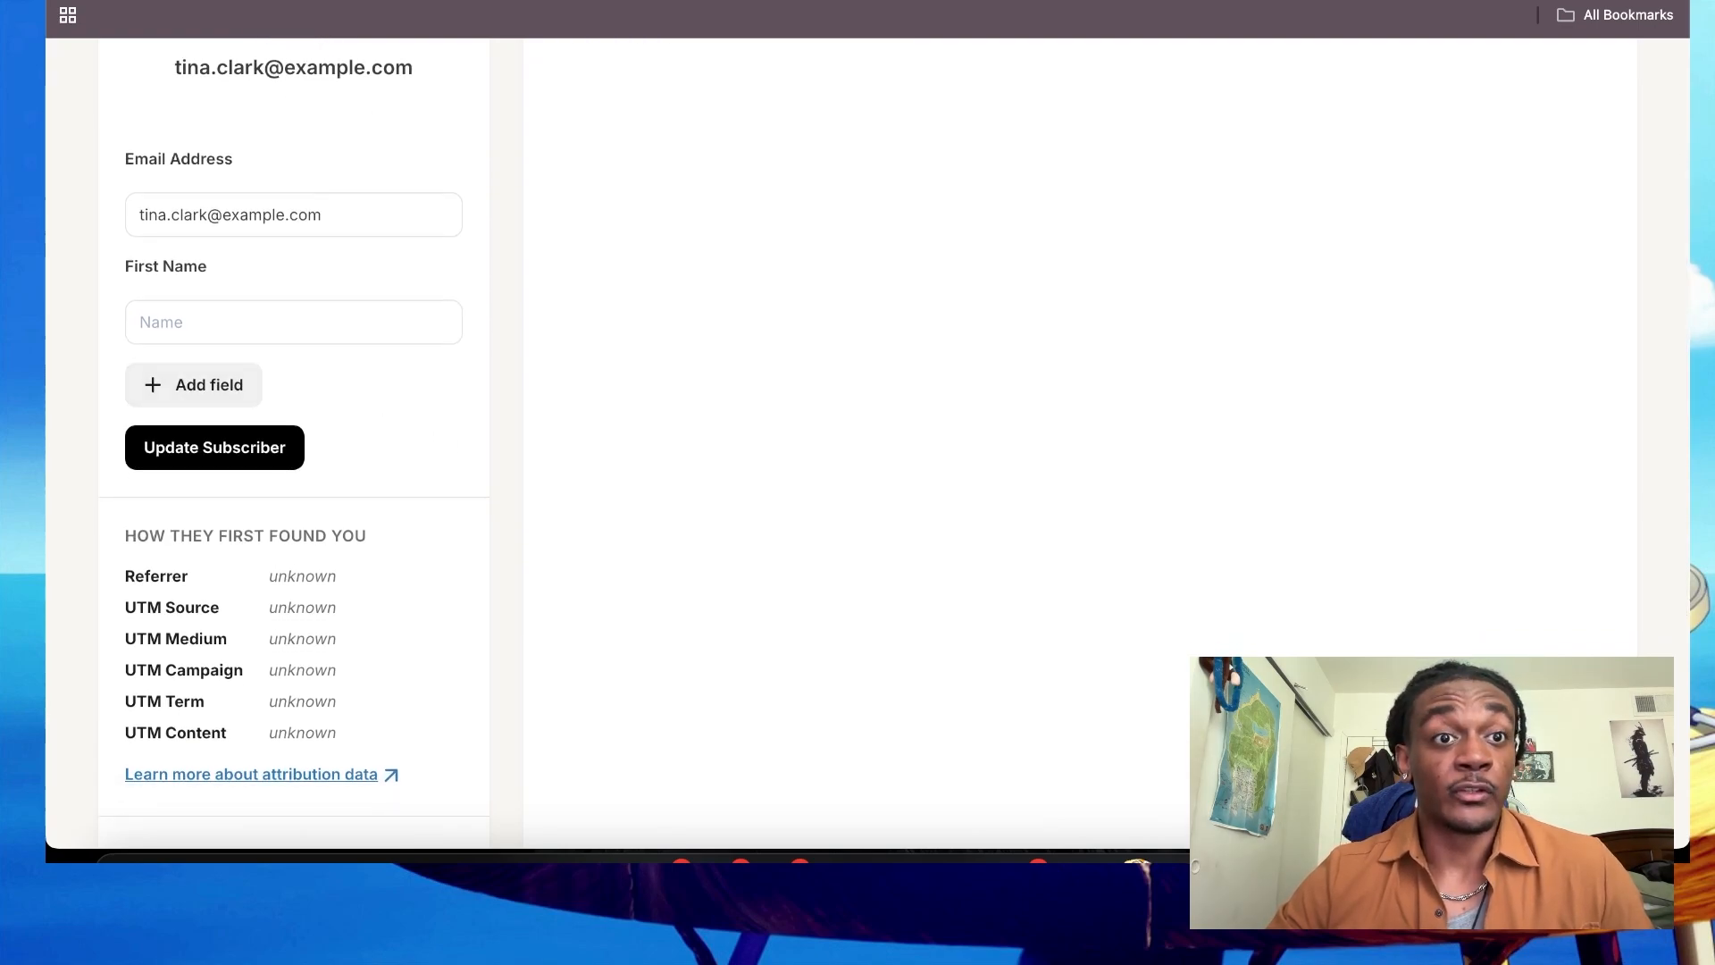
pyautogui.scroll(5, 259, 166)
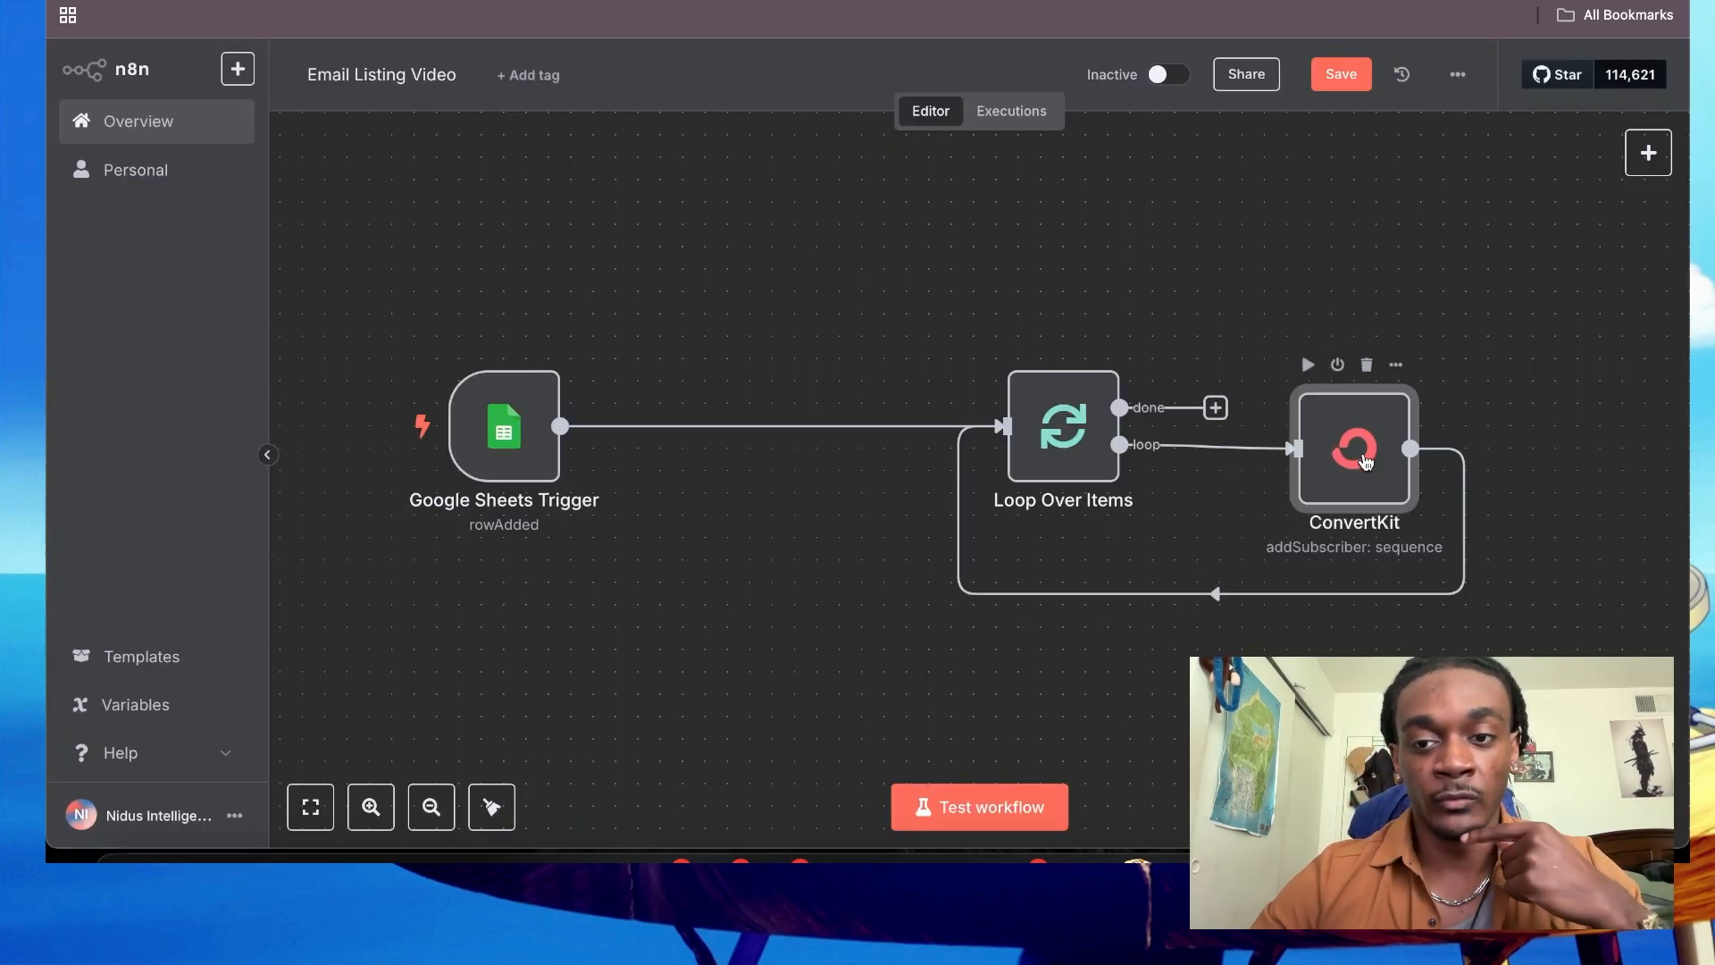
# Step: Check the ConvertKit node's First Name and Tag Names or IDs expressions in n8n and run the whole workflow test again
pyautogui.doubleClick(1358, 455)
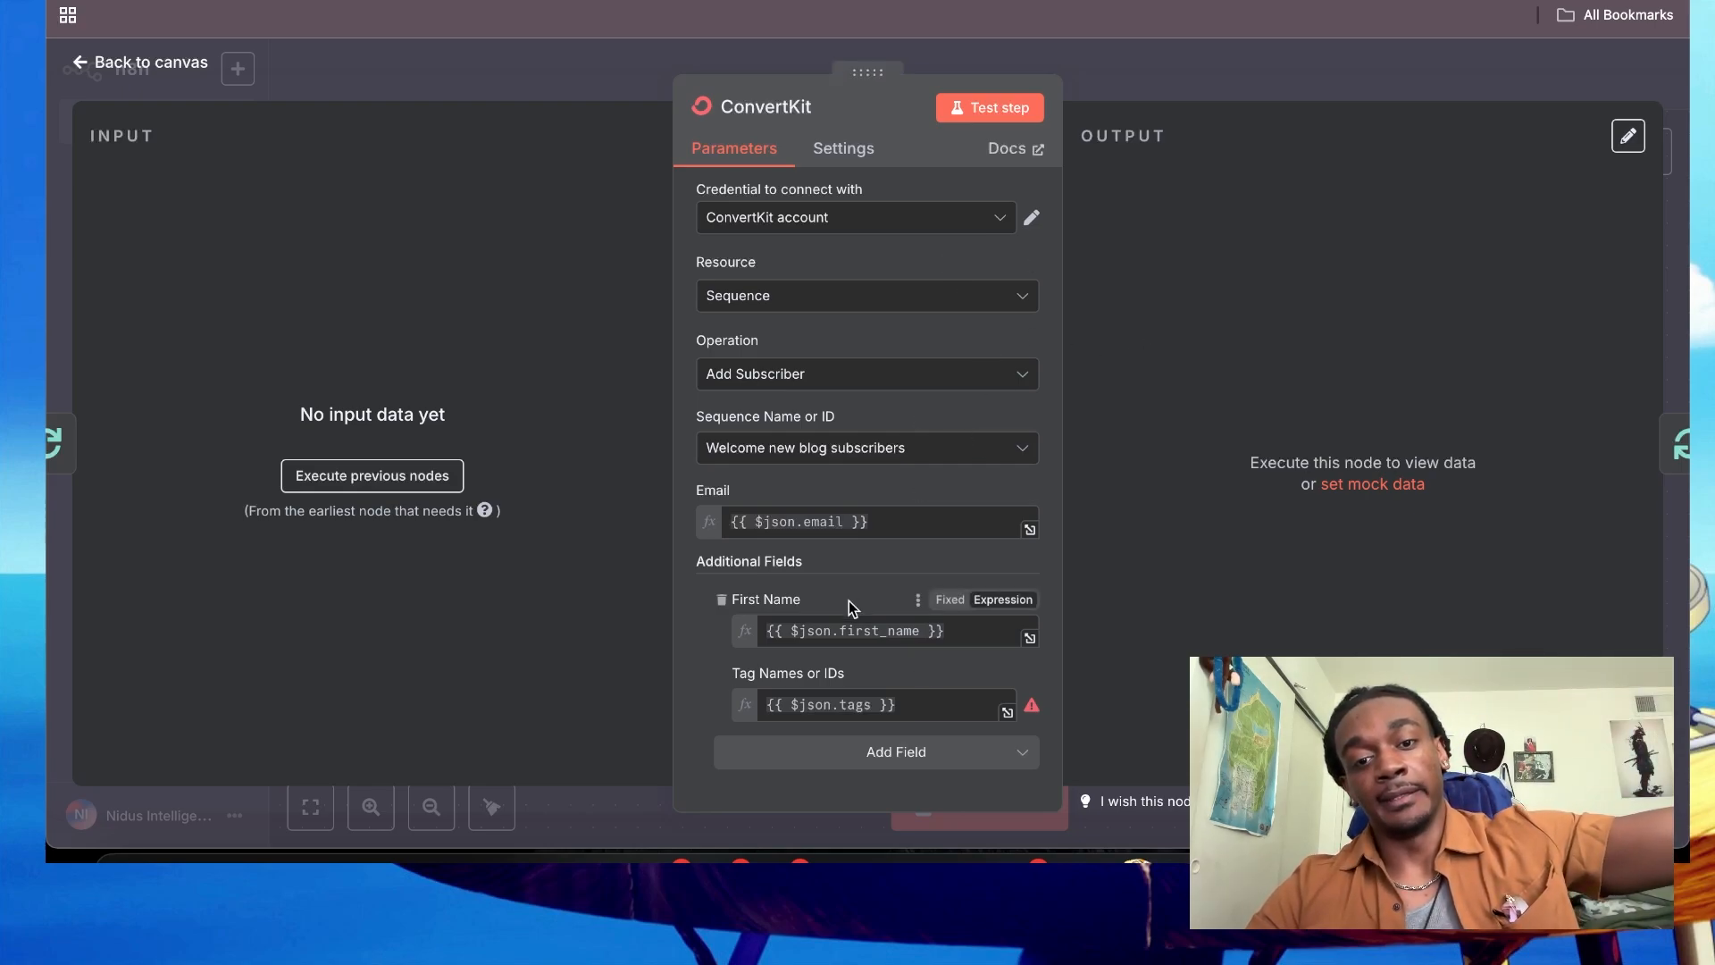
pyautogui.click(1074, 72)
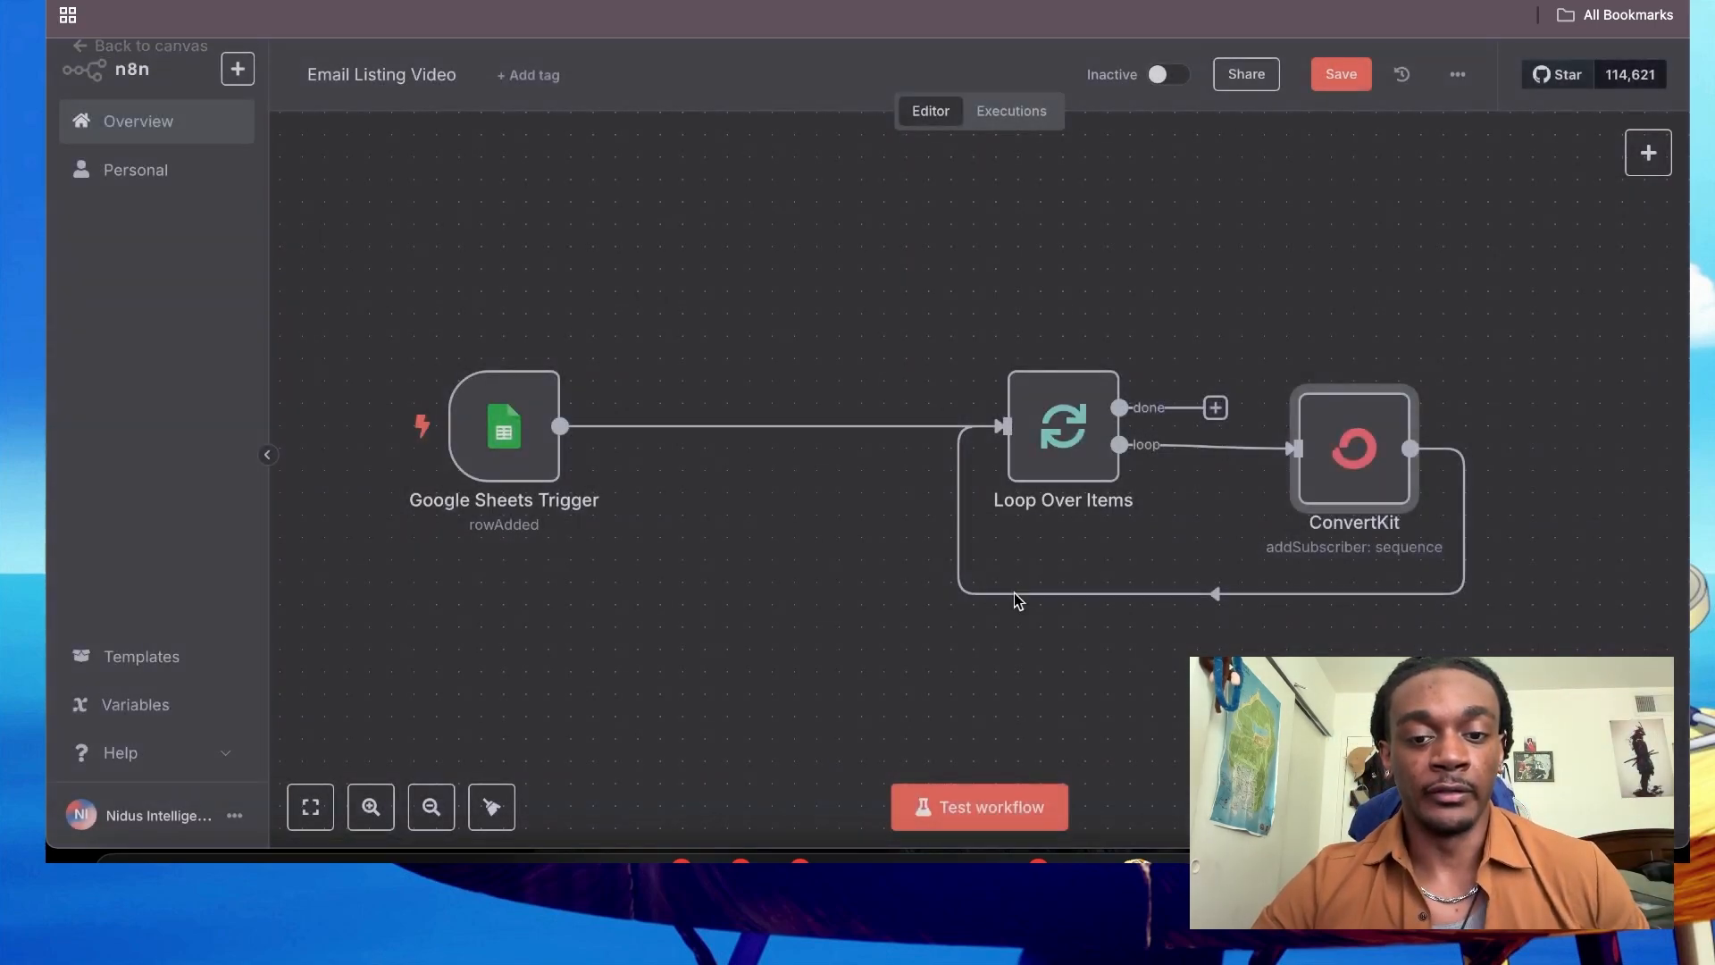
pyautogui.click(974, 798)
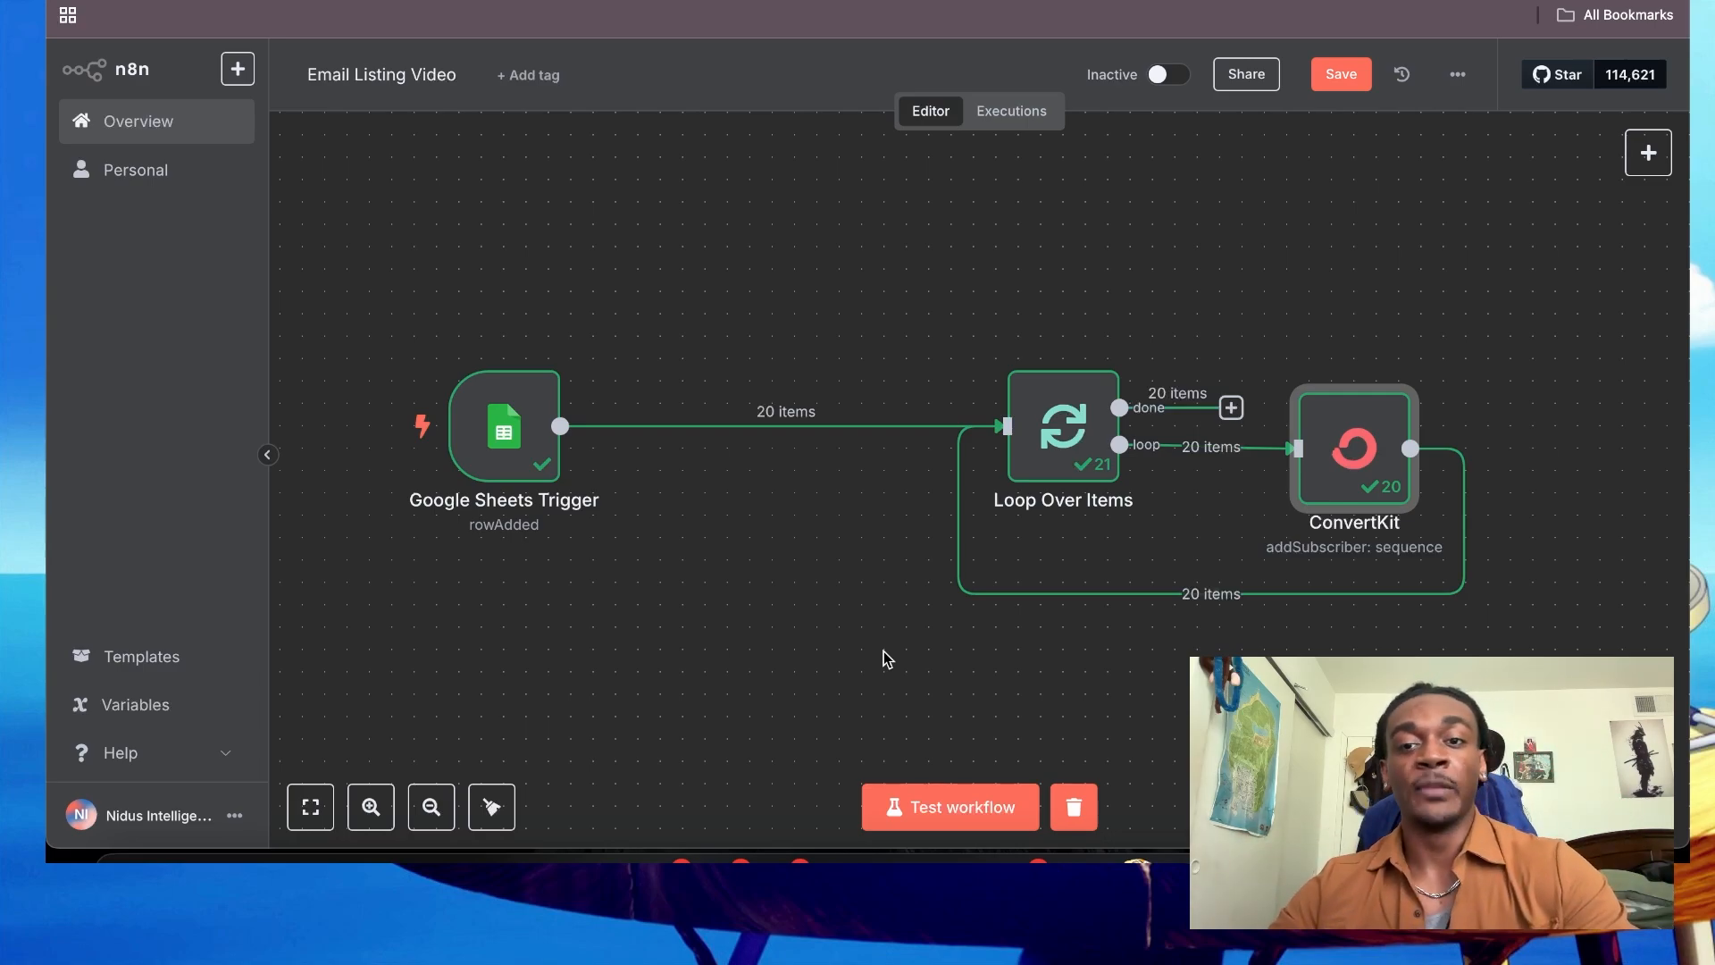
# Step: Switch to the Google Sheet and review the subscriber rows, including their names, tags and signup dates
pyautogui.click(500, 2)
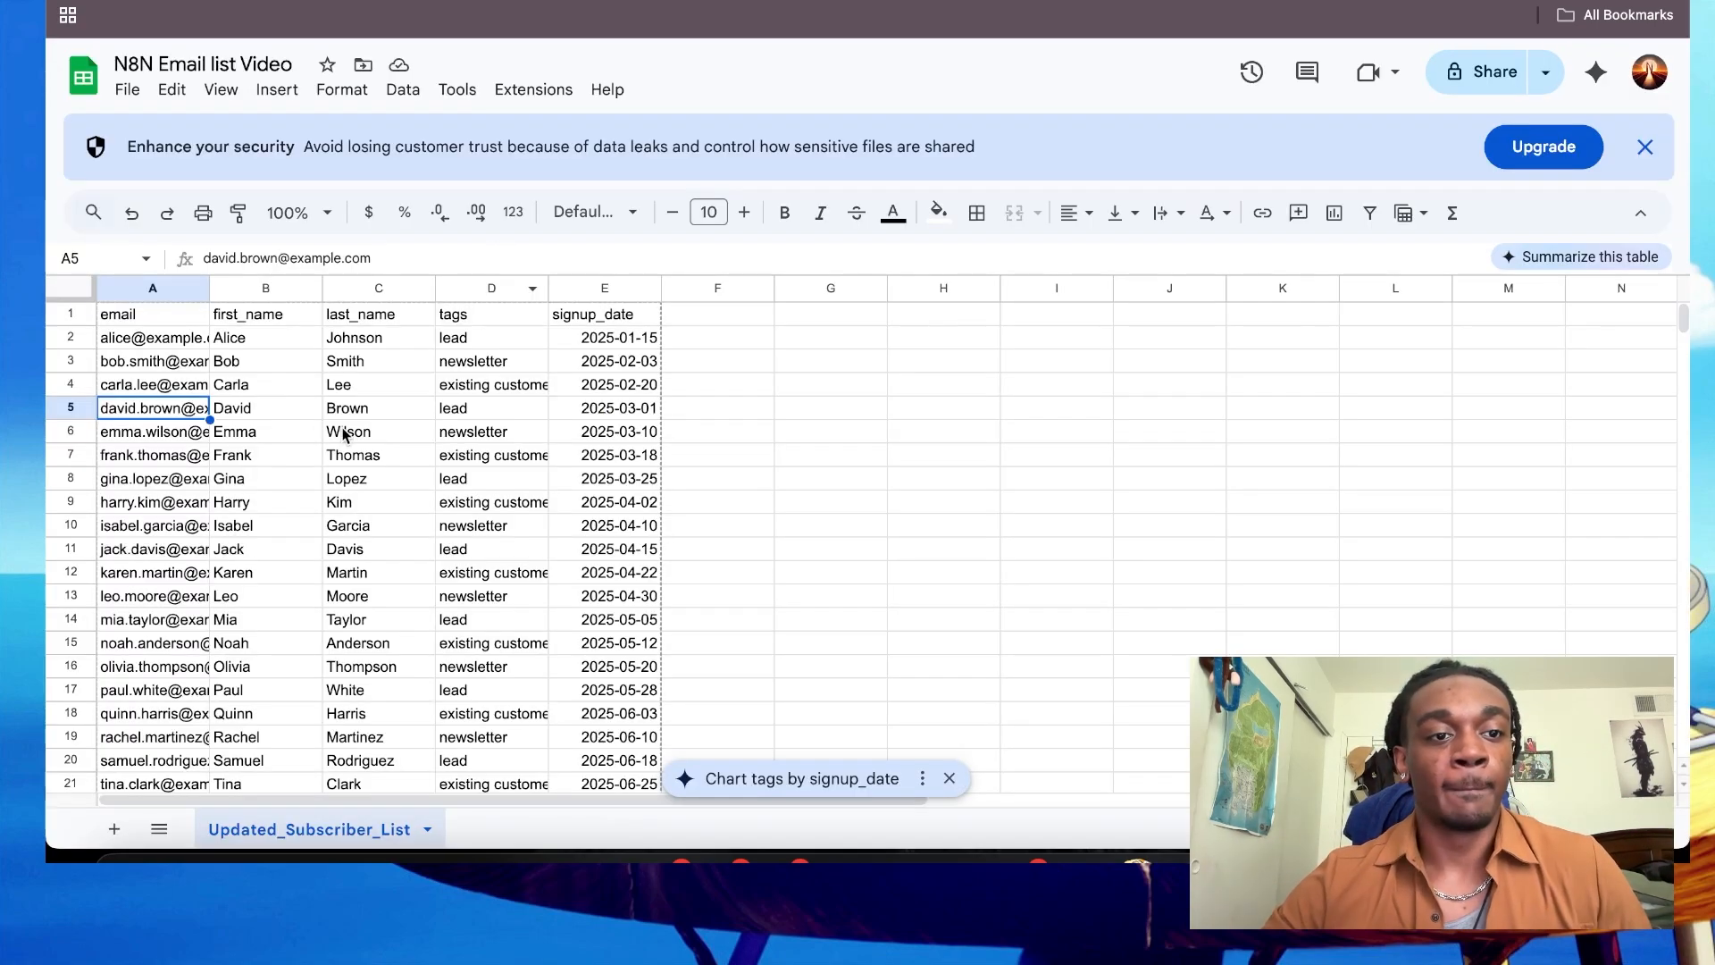
pyautogui.click(474, 338)
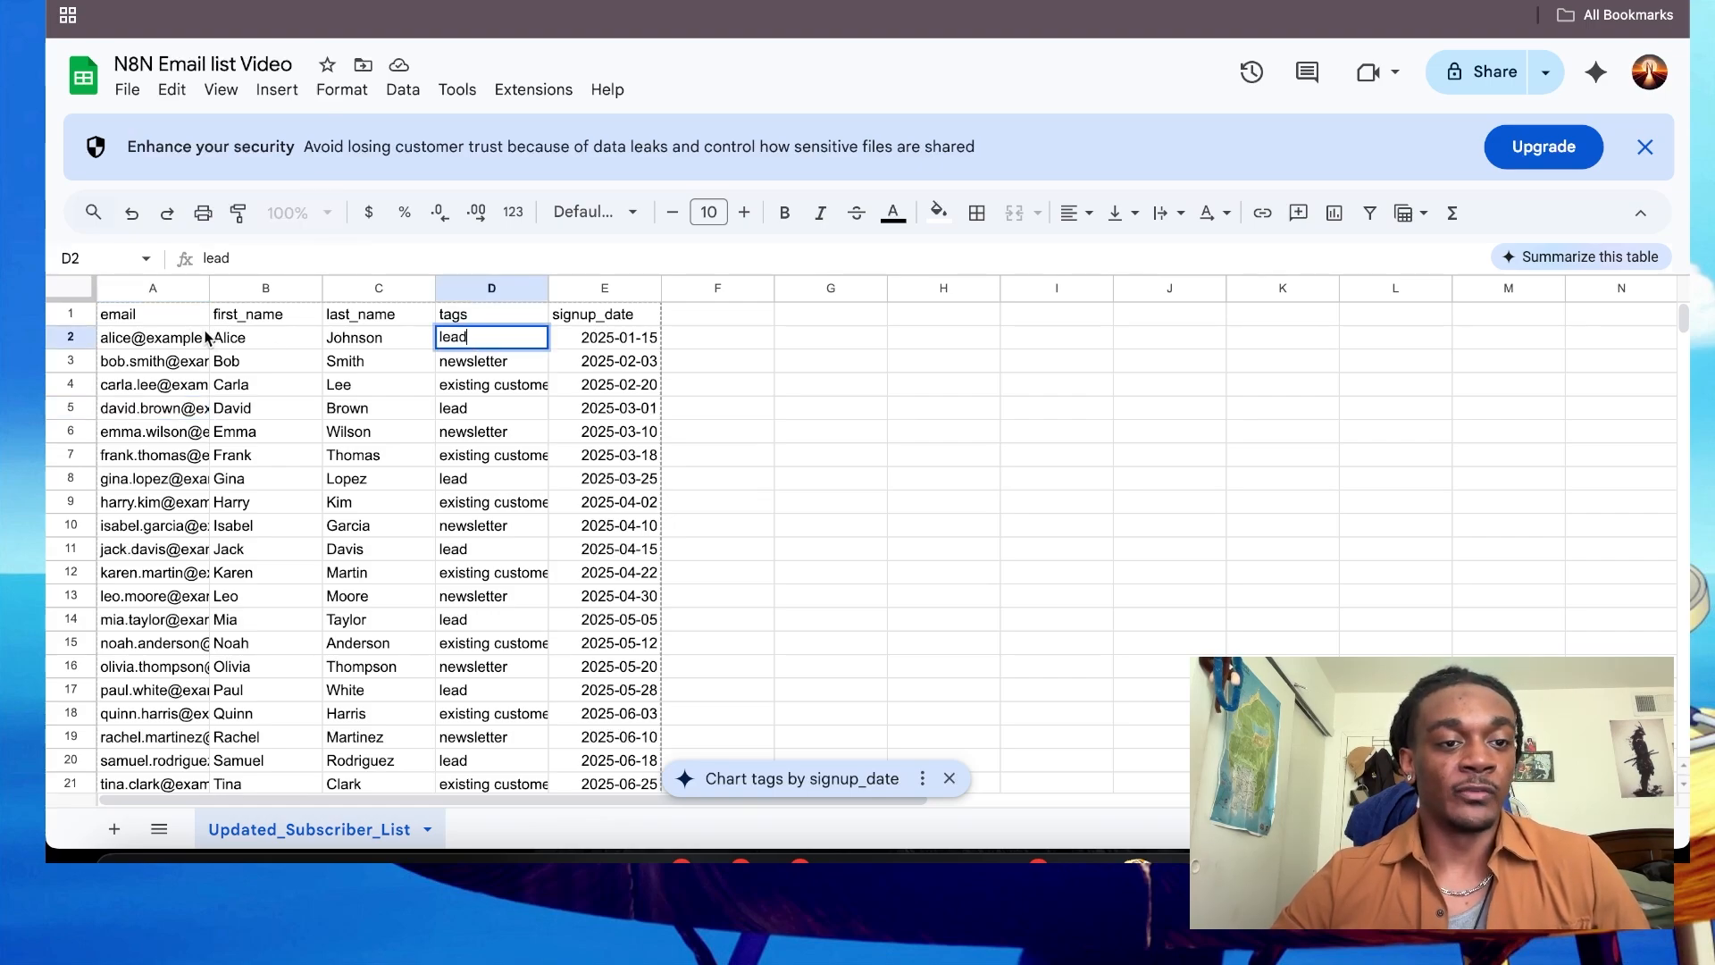
pyautogui.moveTo(206, 337); pyautogui.dragTo(616, 686)
pyautogui.click(850, 569)
pyautogui.scroll(2, 850, 569)
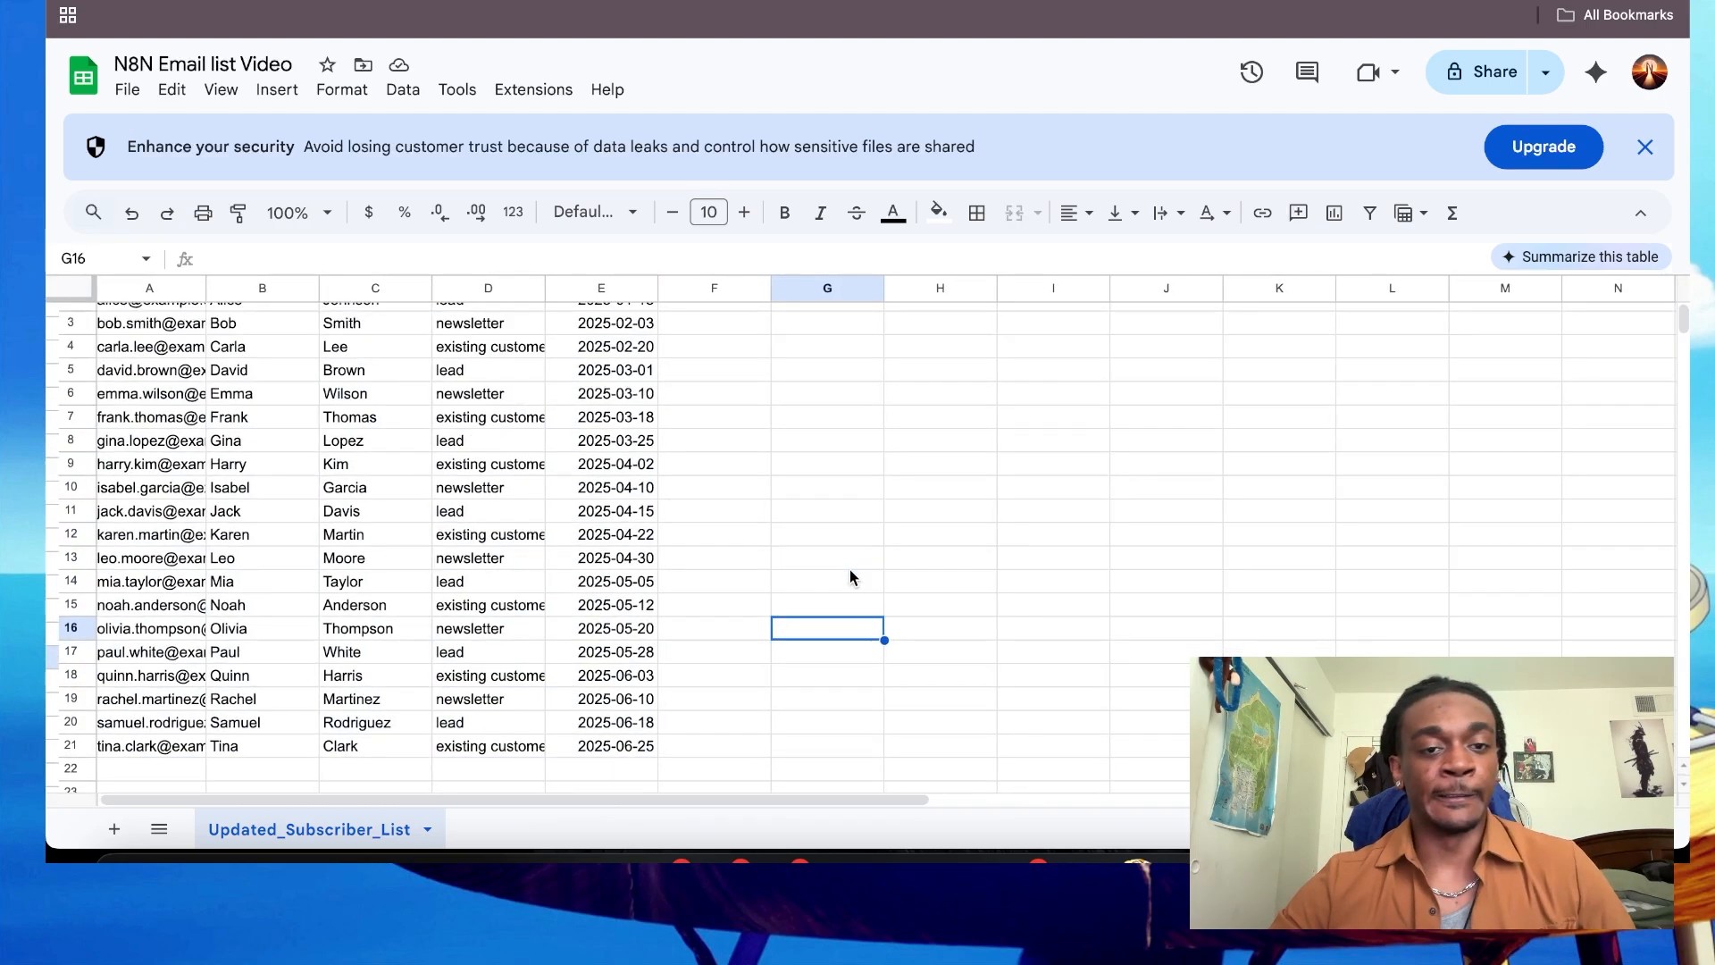
pyautogui.click(849, 509)
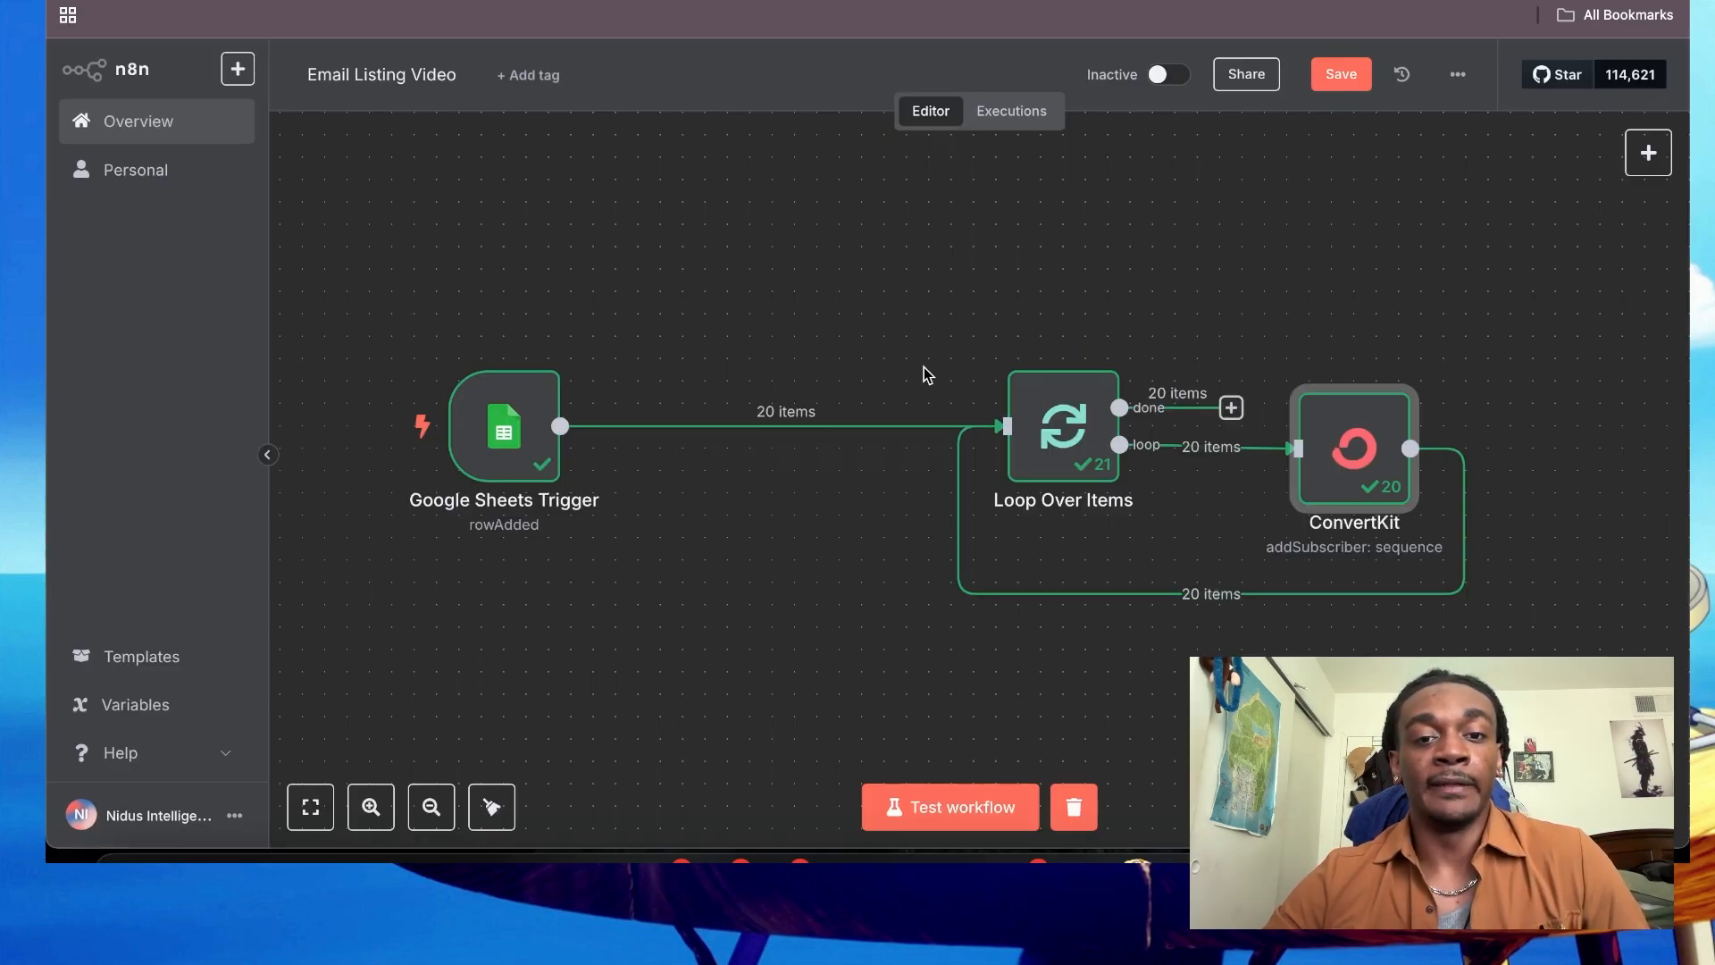
# Step: Switch to Kit and reload the Subscribers page to check the confirmed subscribers and their first names
pyautogui.hscroll(10, 968, 366)
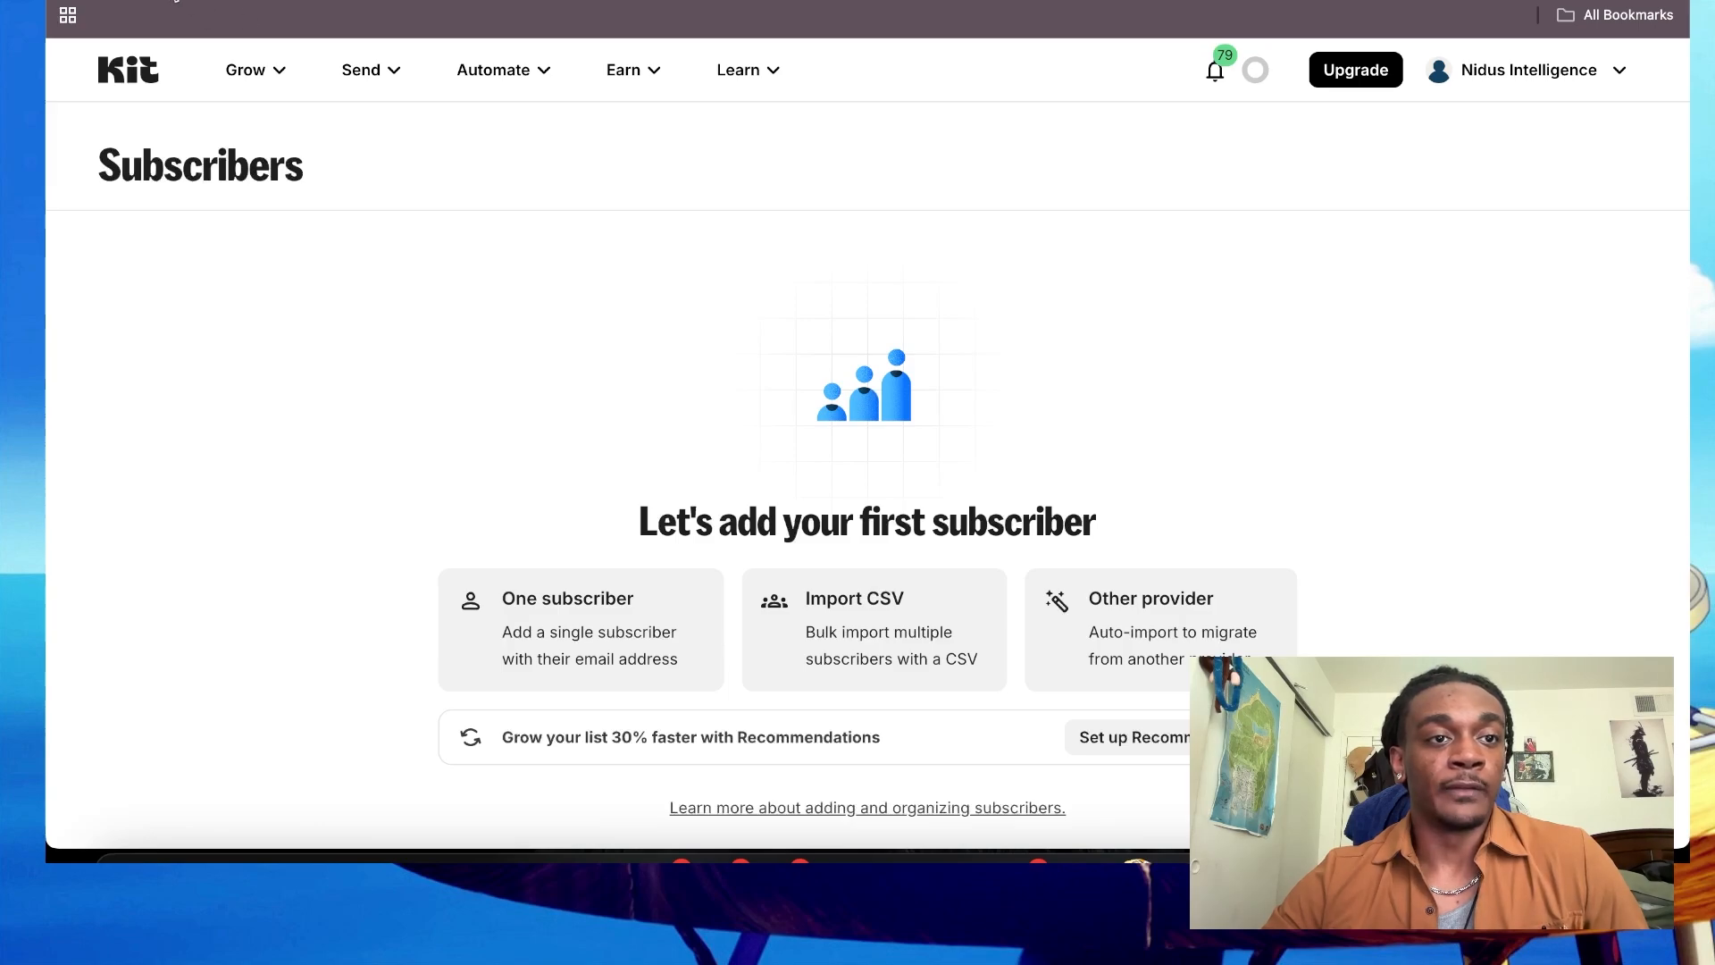
pyautogui.press('super+r')
pyautogui.scroll(-5, 504, 483)
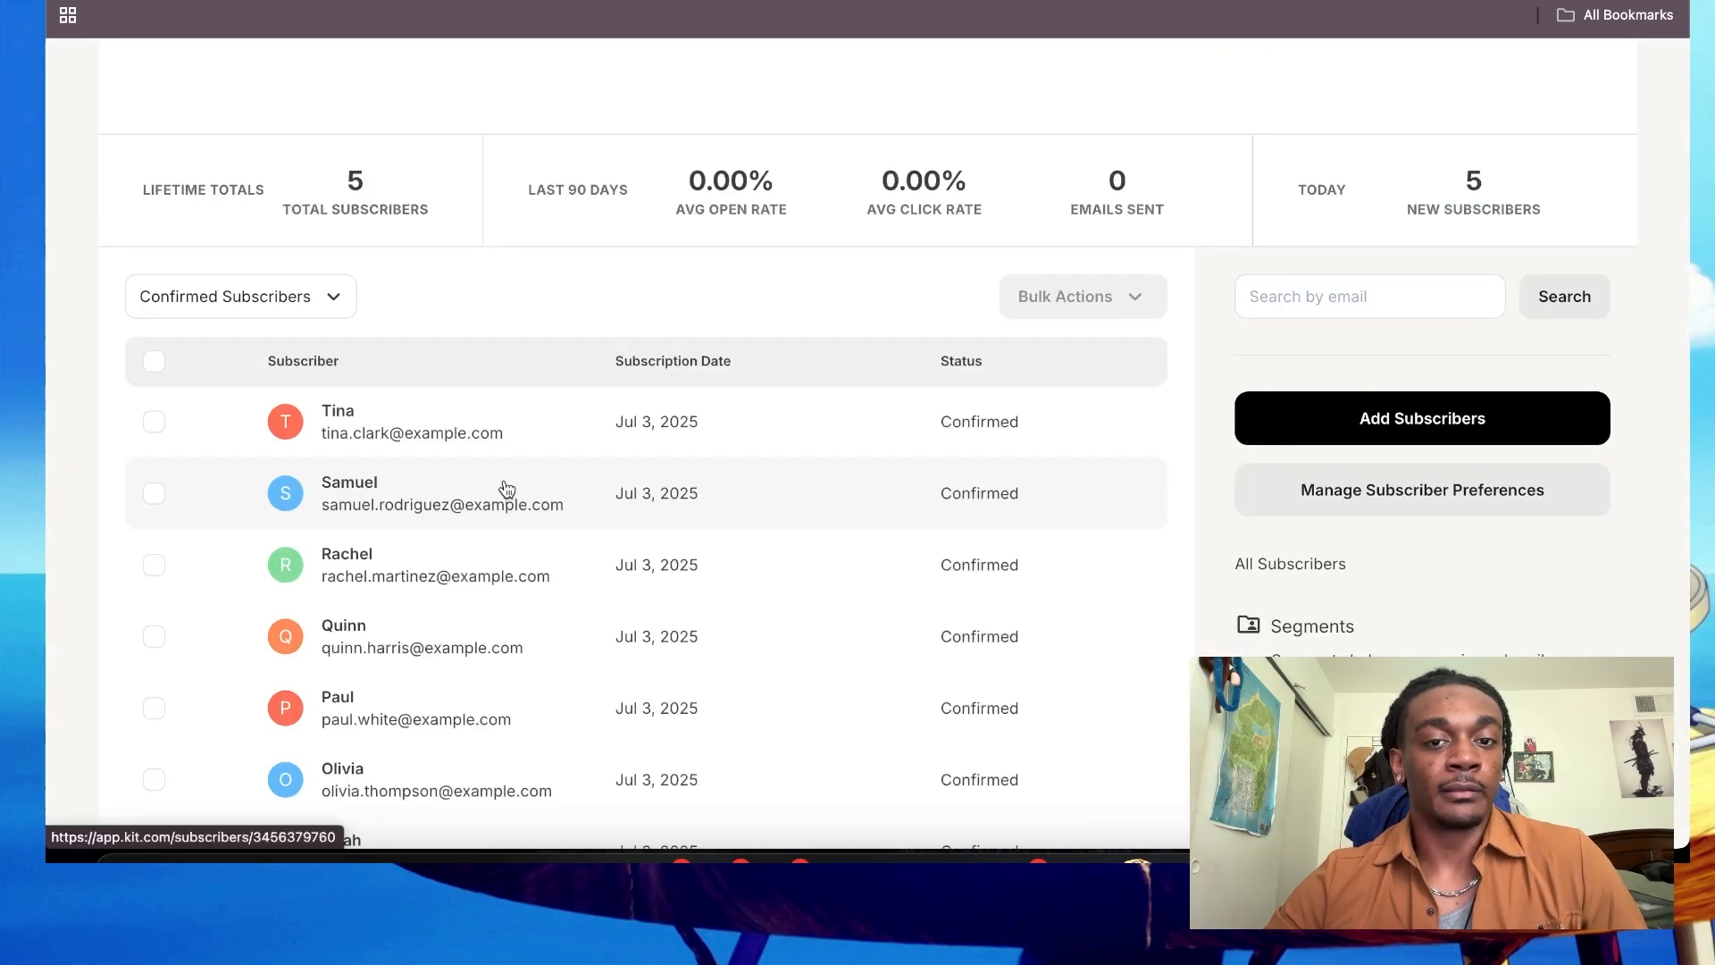
# Step: Open the profile of the first confirmed subscriber in the list and check its first name, attribution data and tags
pyautogui.scroll(-1, 507, 490)
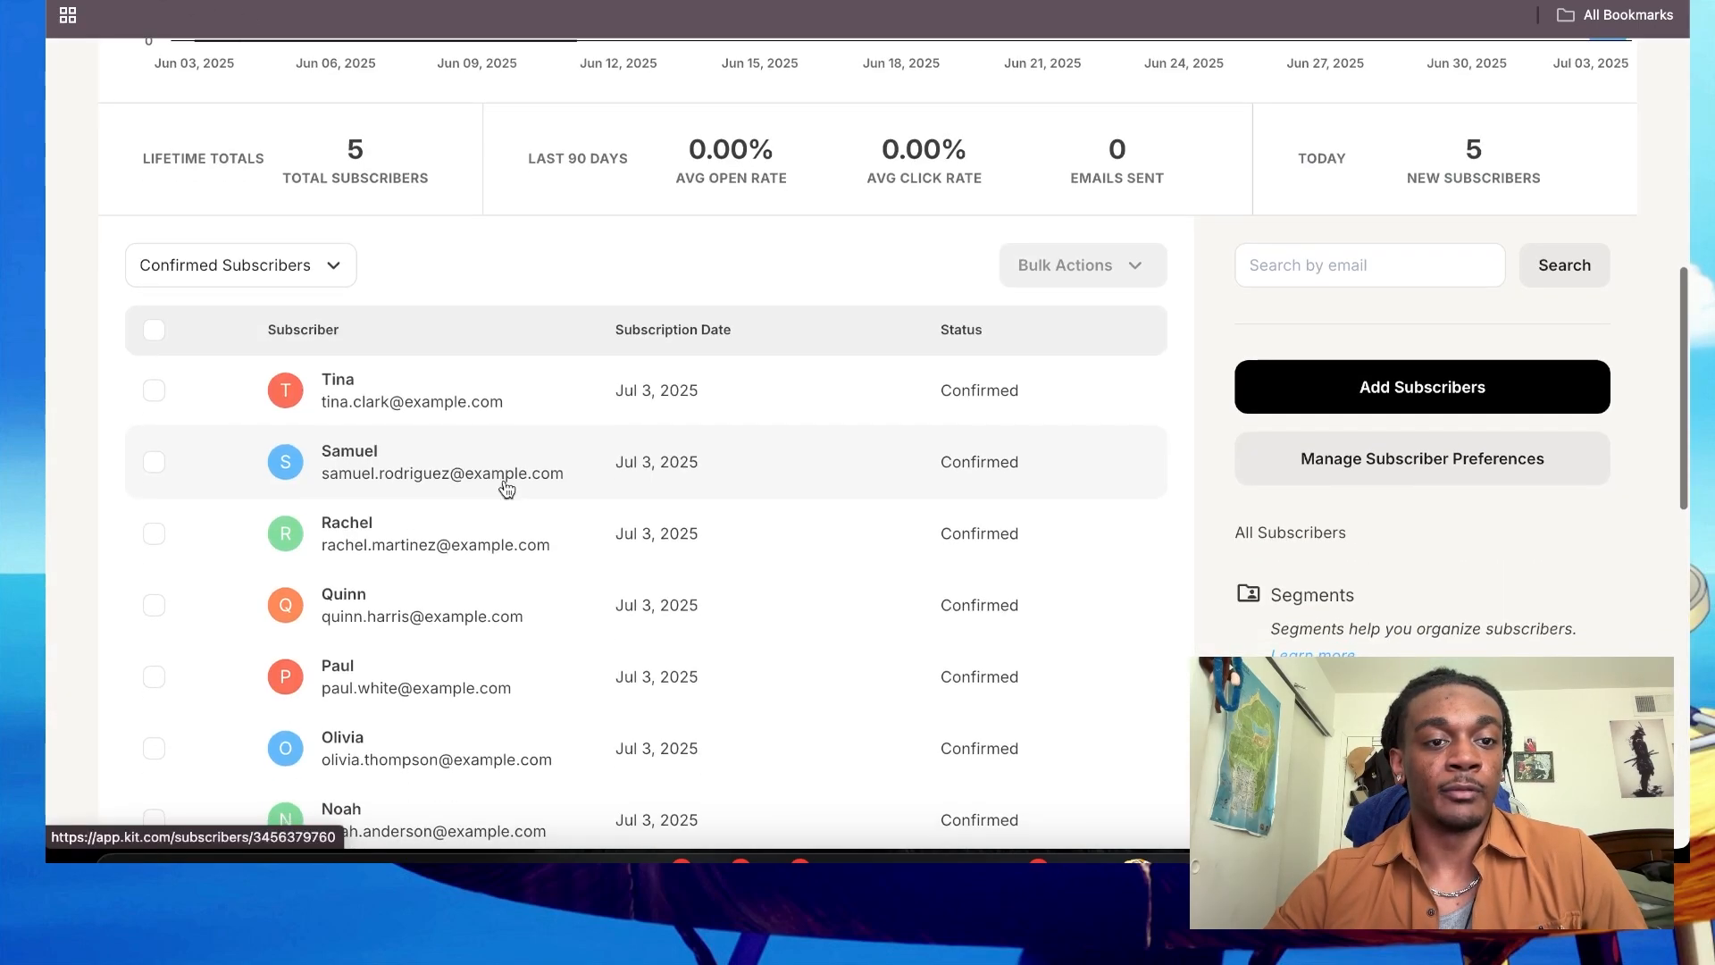
pyautogui.click(409, 402)
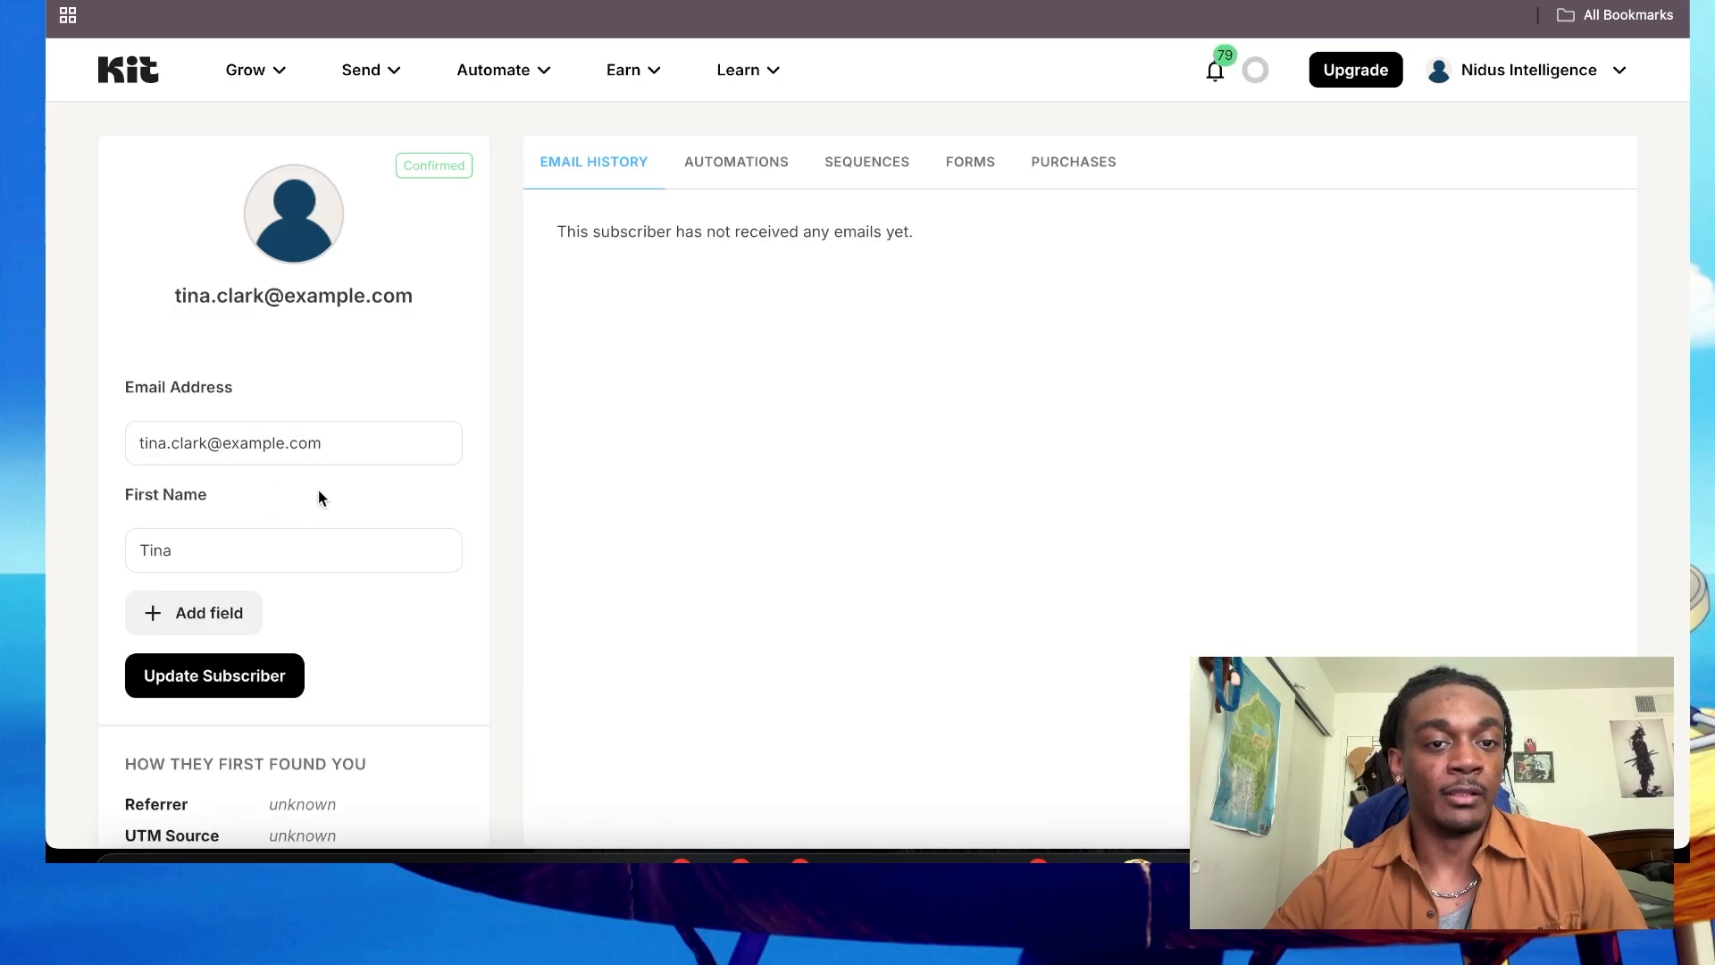
pyautogui.scroll(-5, 319, 495)
pyautogui.scroll(-8, 319, 492)
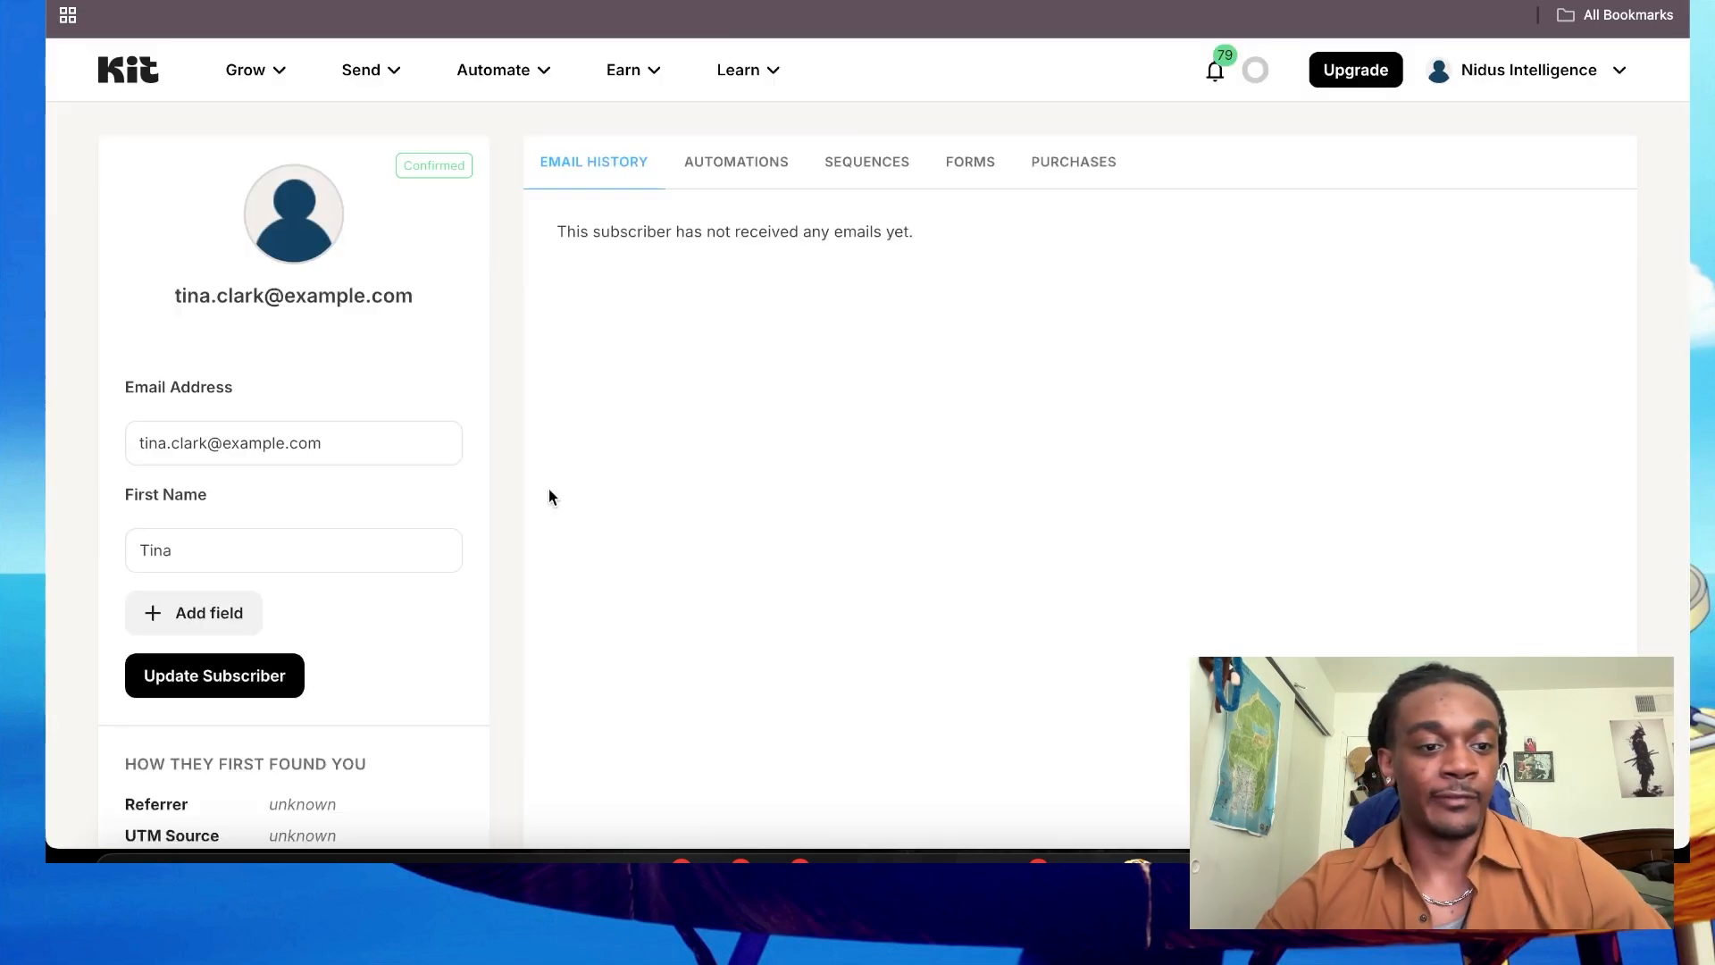
pyautogui.scroll(-5, 313, 652)
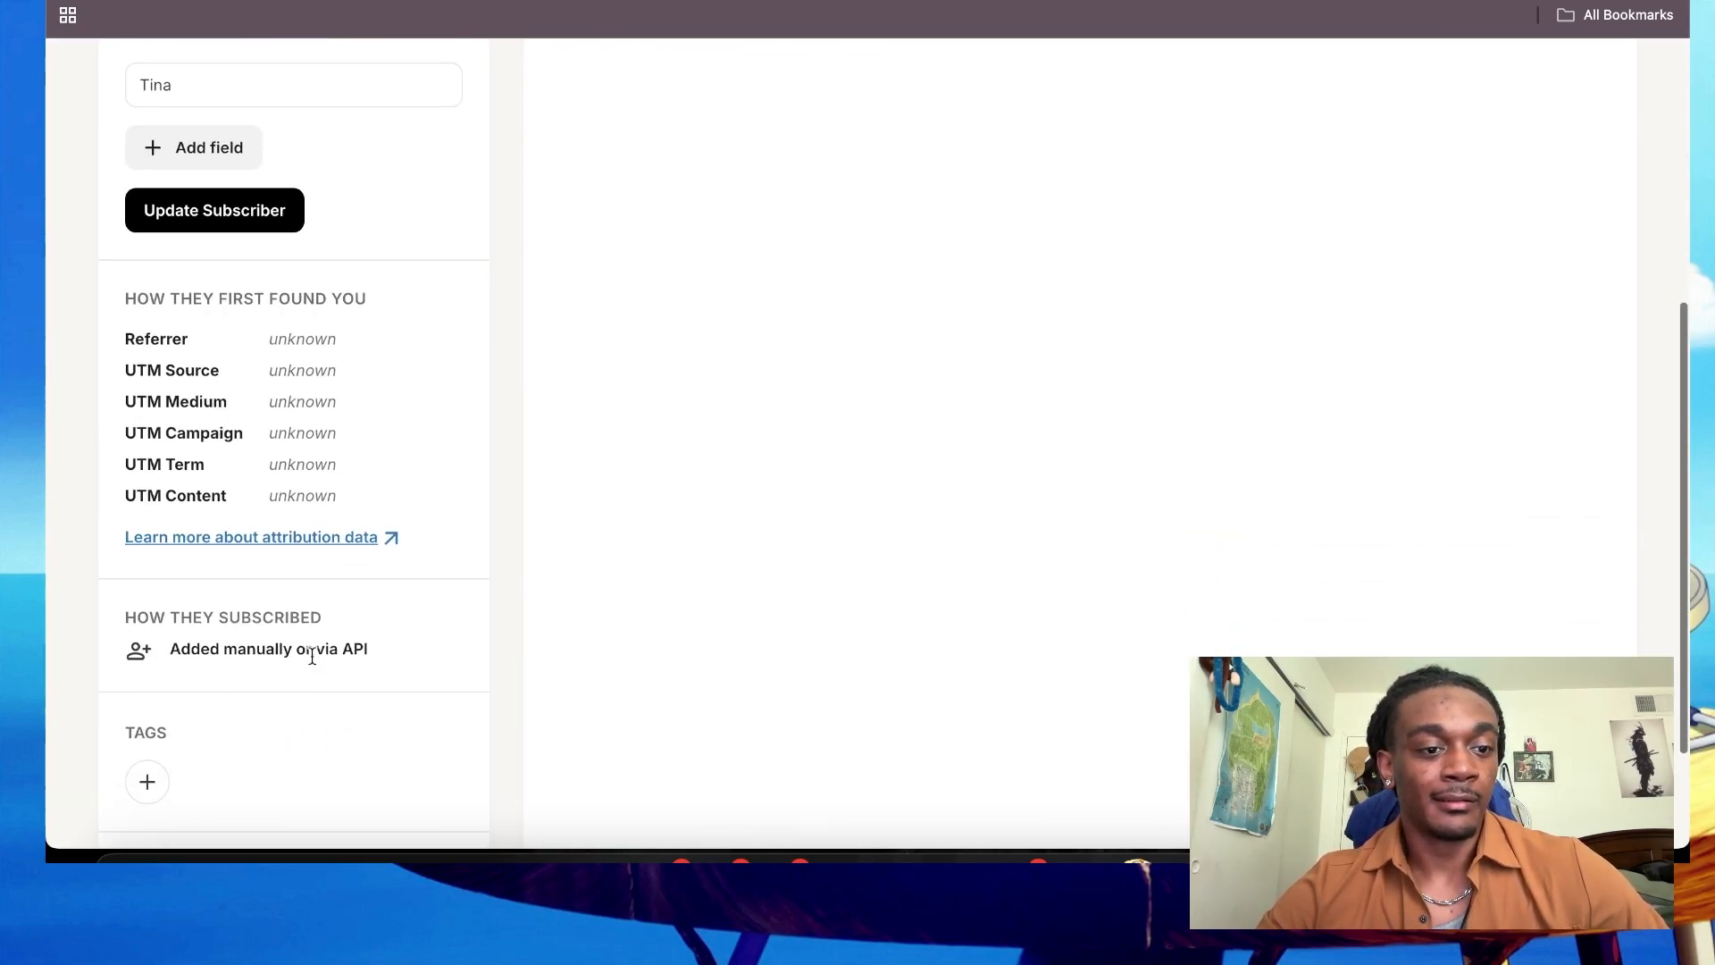
# Step: Create a new tag "lead" from the subscriber's tag selector and cancel assigning it to the subscriber
pyautogui.click(150, 780)
pyautogui.scroll(-2, 191, 739)
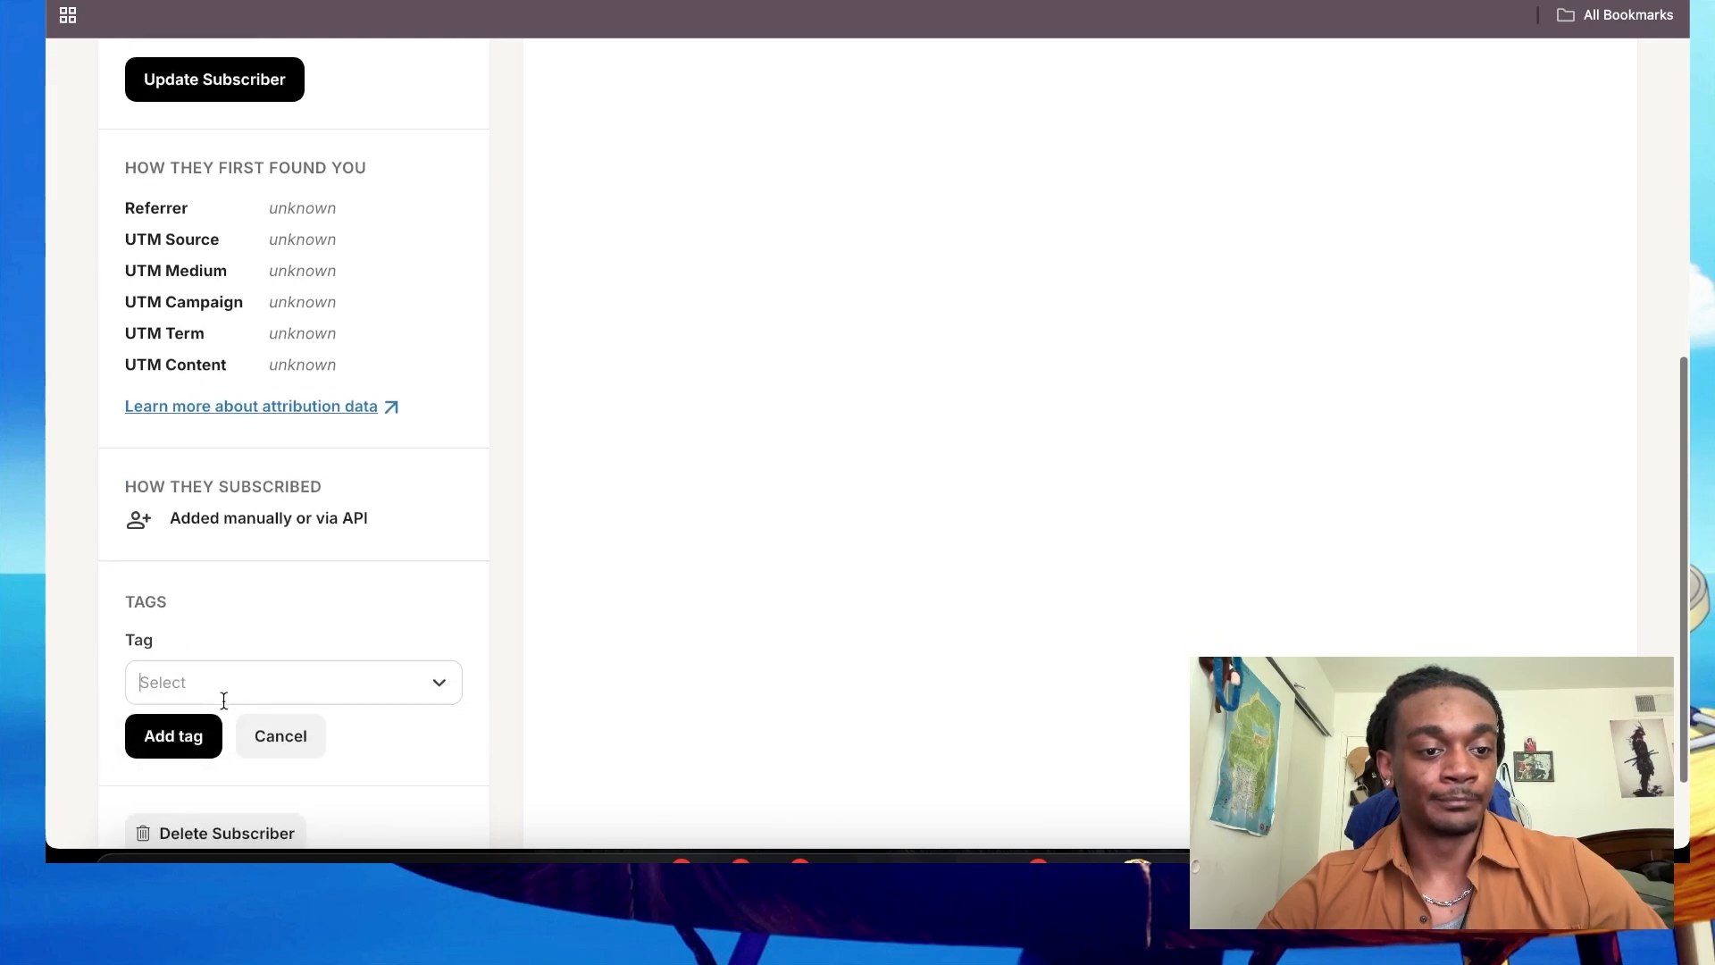
pyautogui.click(279, 679)
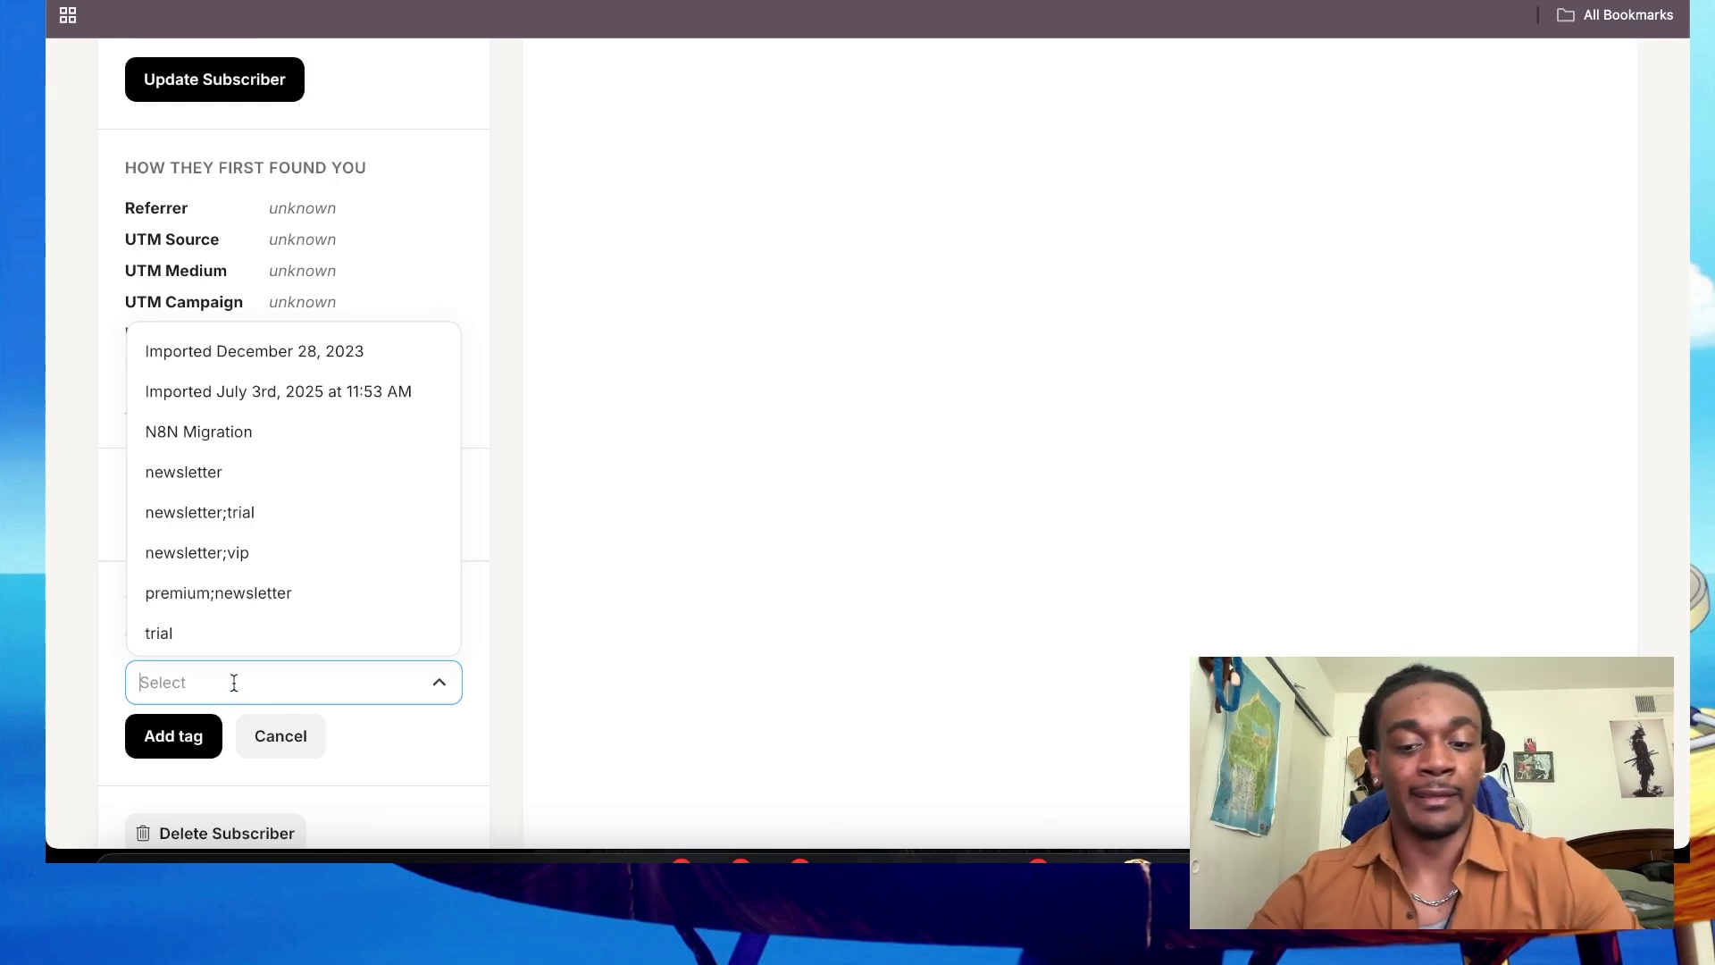
pyautogui.write('lead')
pyautogui.scroll(-1, 300, 721)
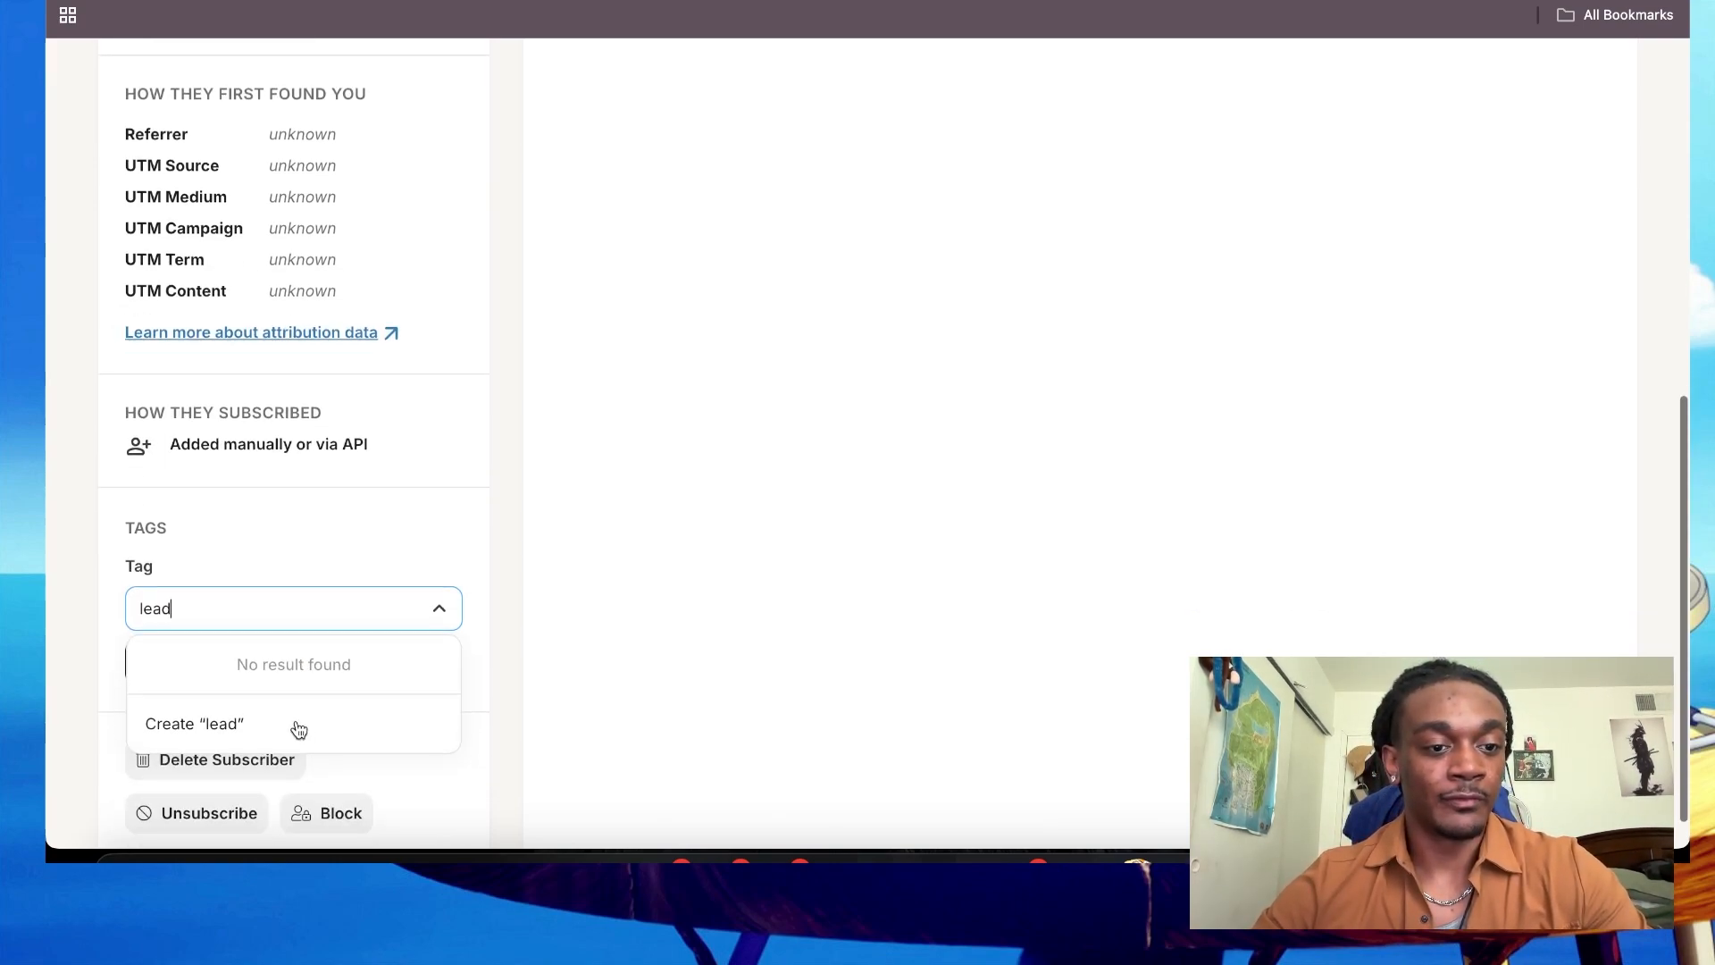
pyautogui.click(297, 722)
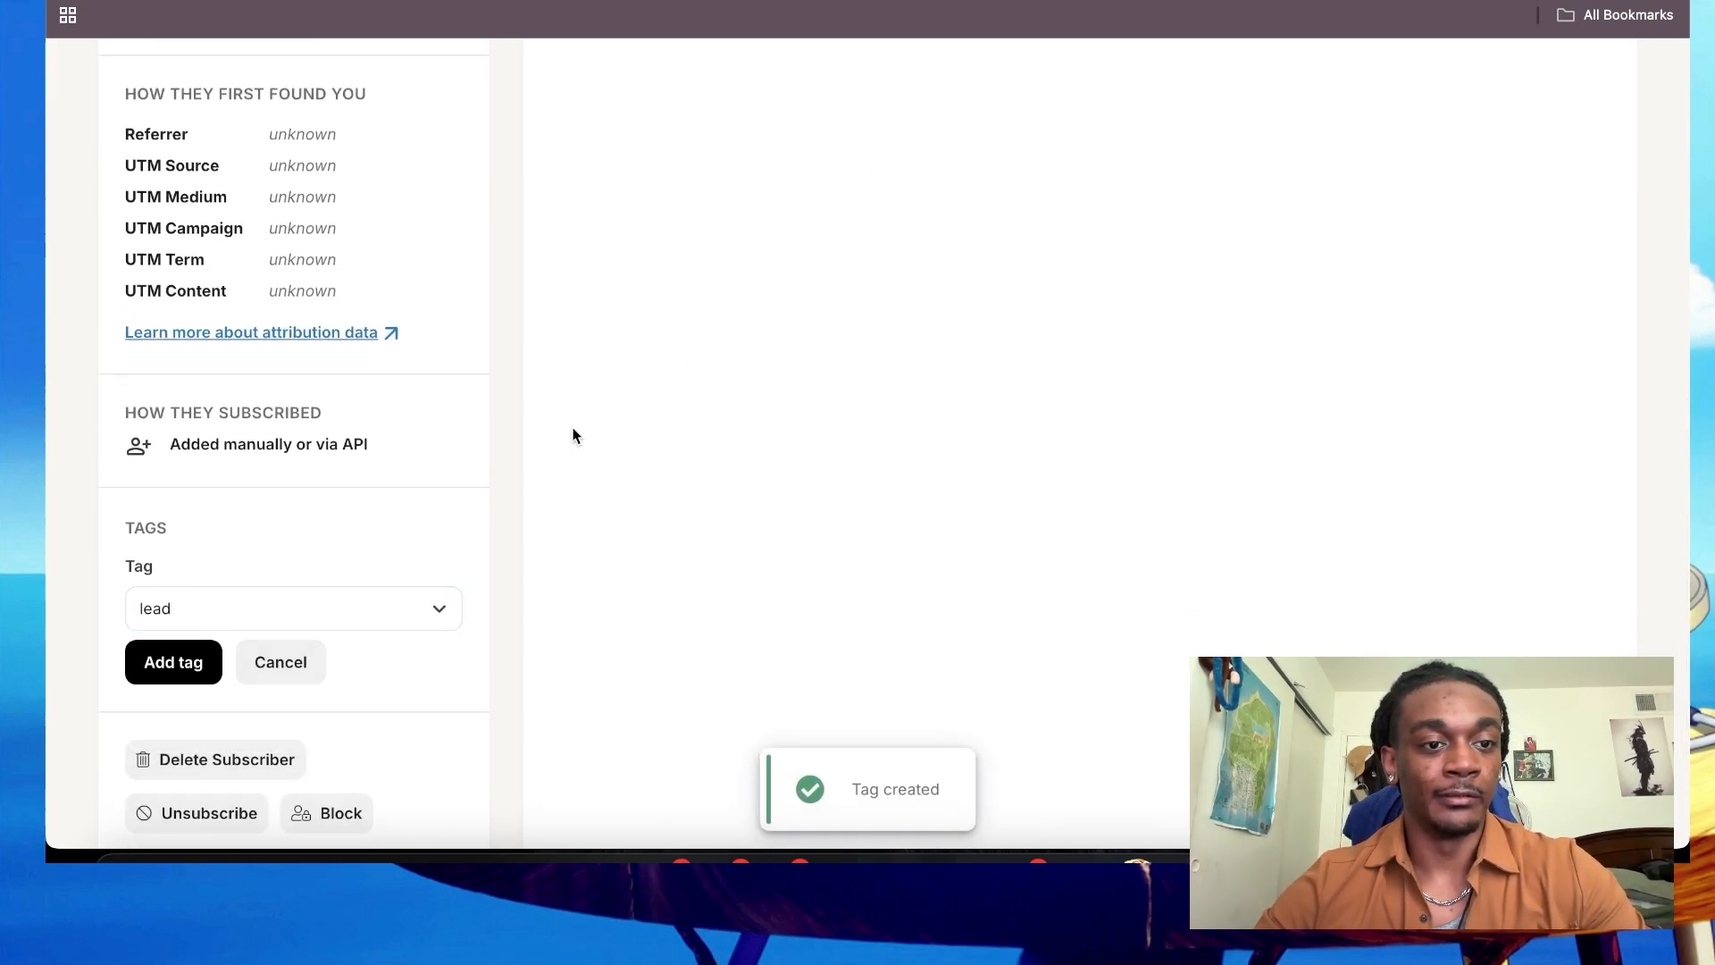
pyautogui.click(300, 663)
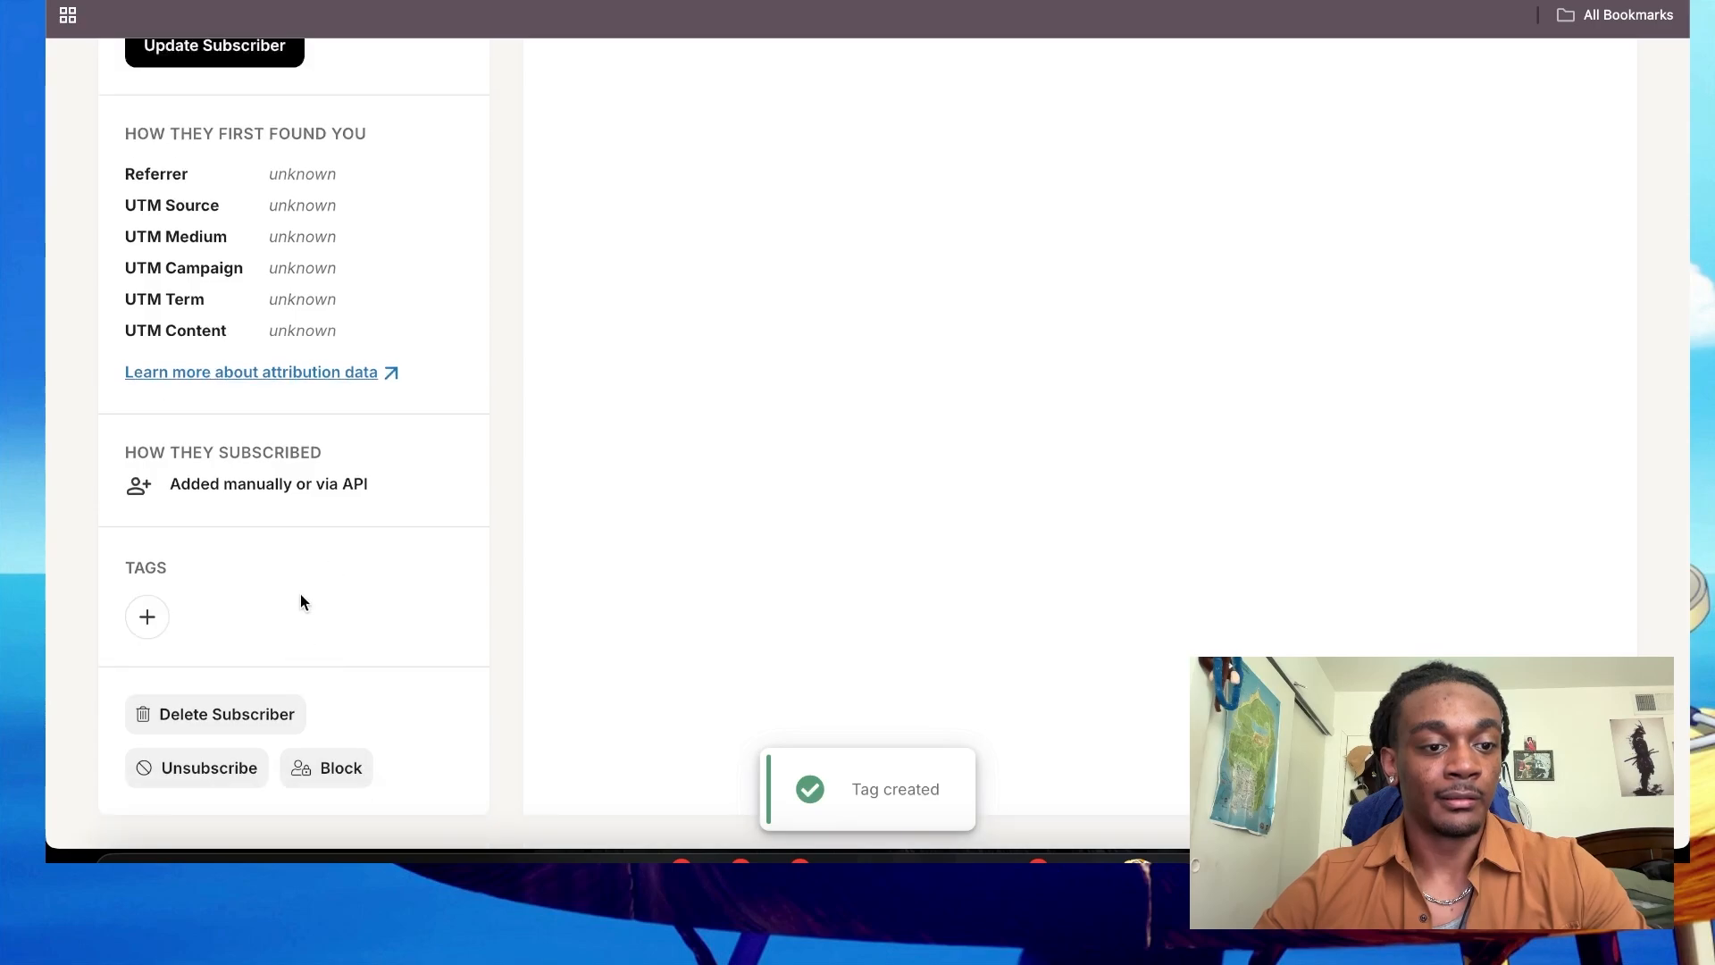
# Step: Recheck the subscriber's profile, and switch to n8n to close the ConvertKit node's settings and view the workflow canvas
pyautogui.scroll(2, 347, 391)
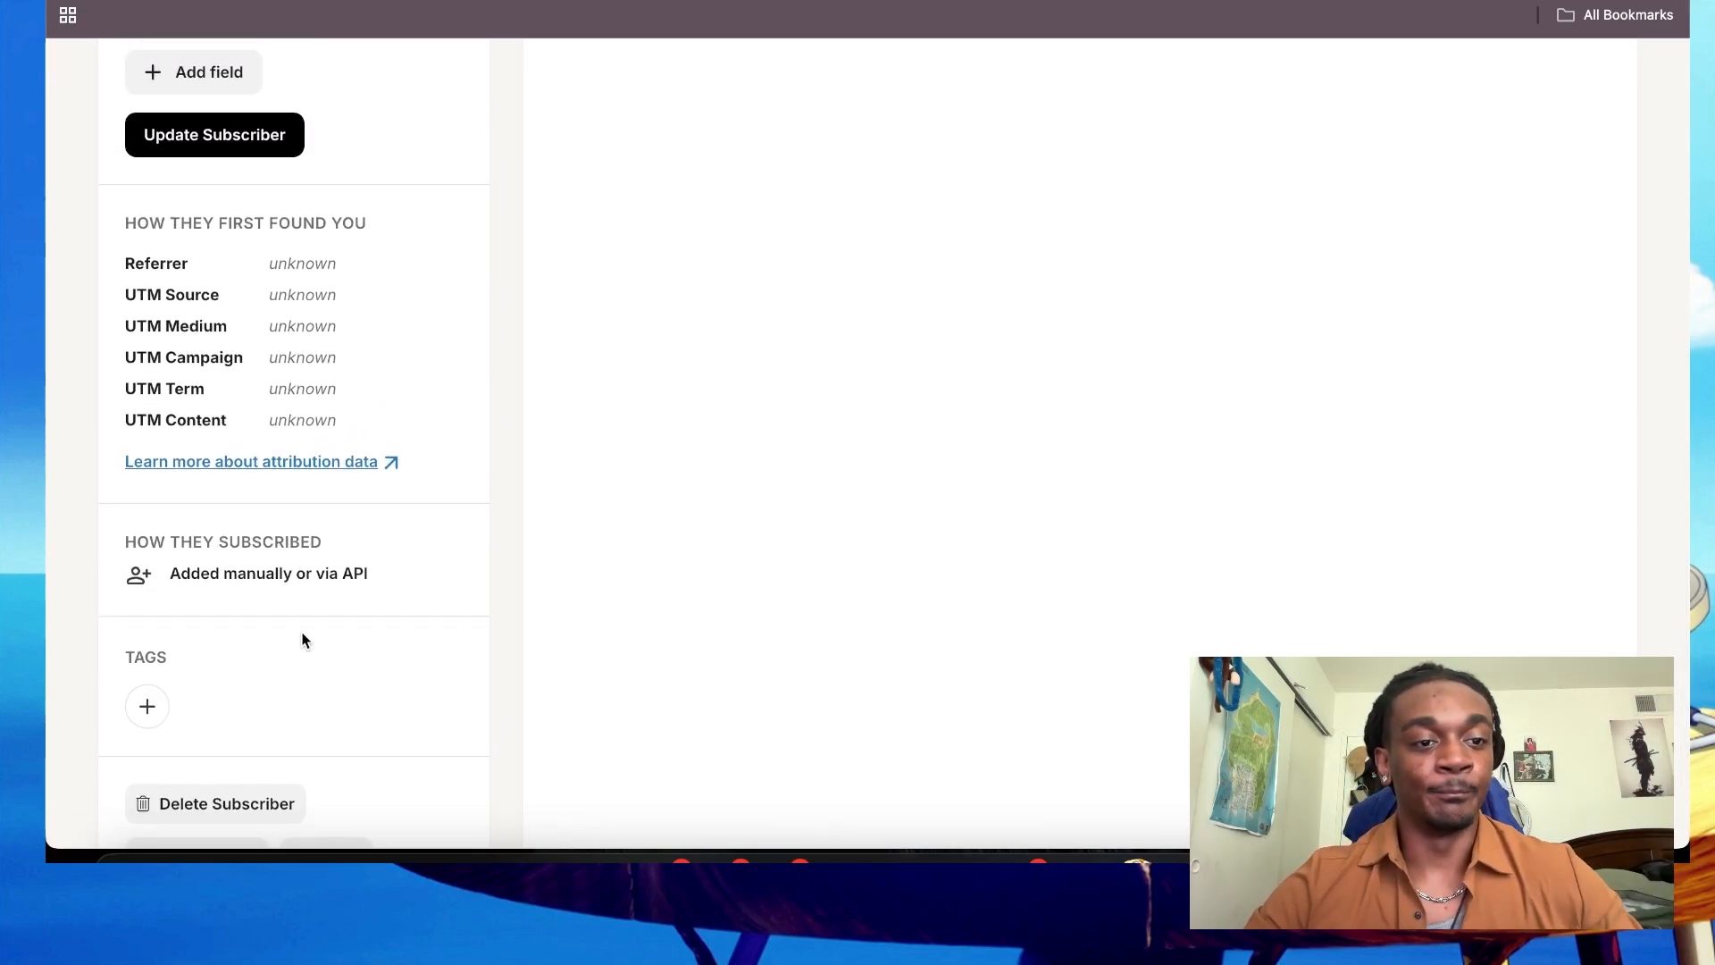
pyautogui.scroll(10, 237, 616)
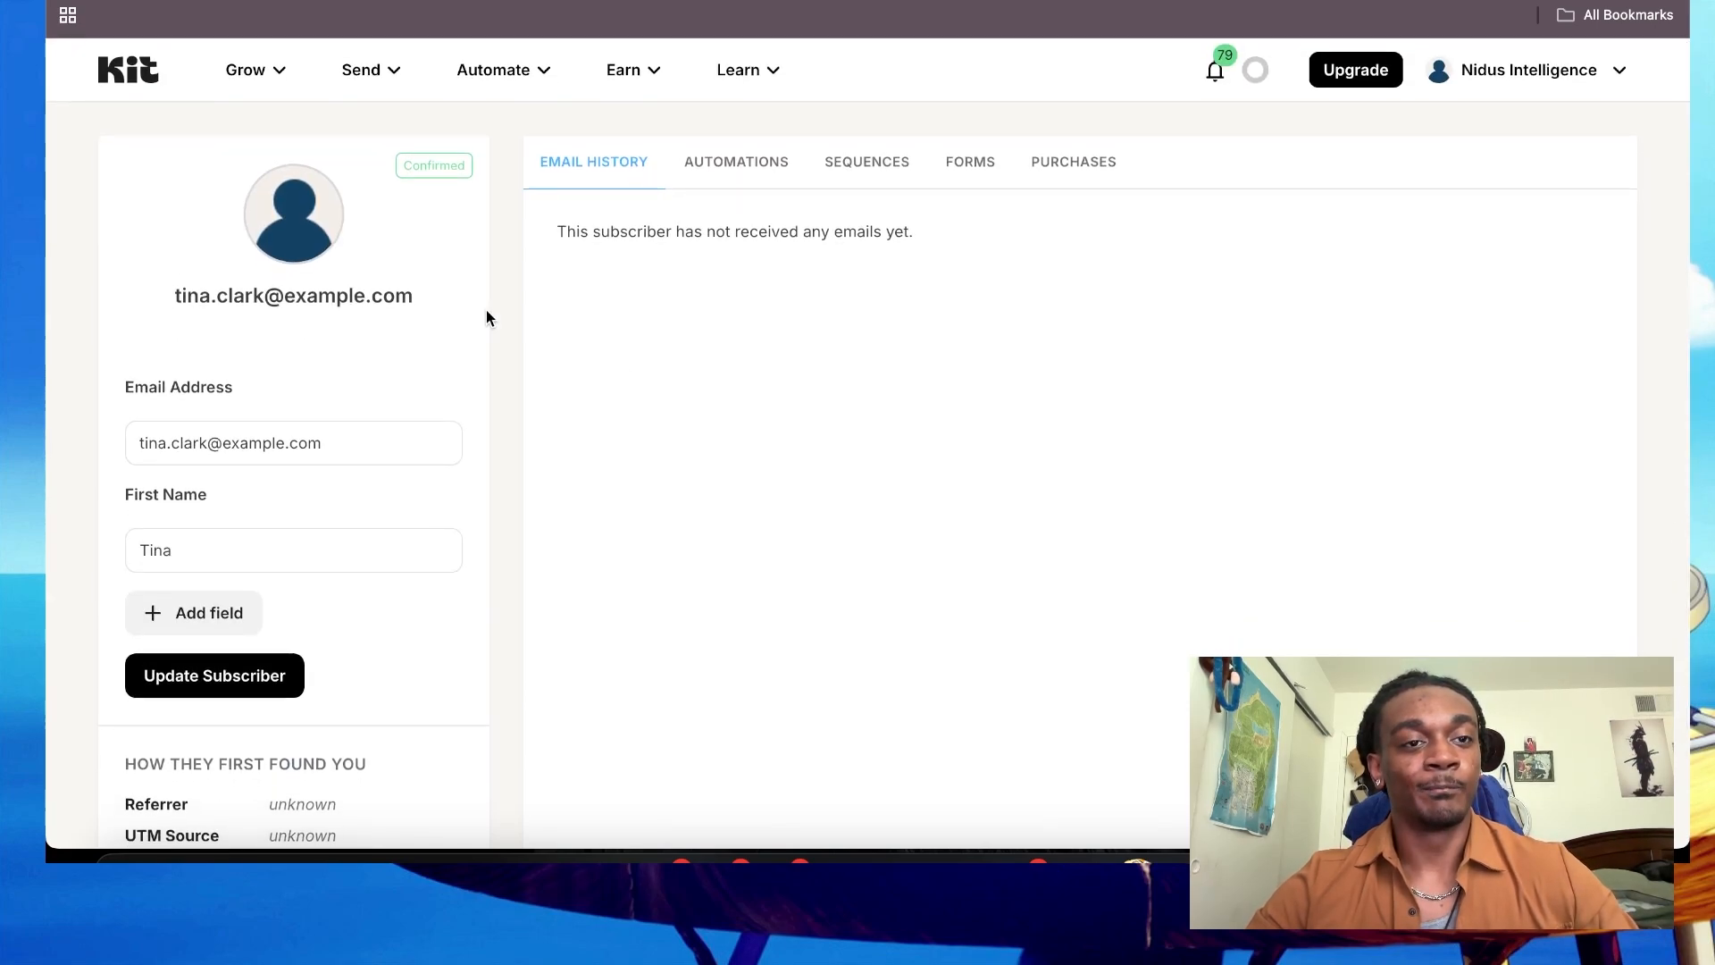
pyautogui.scroll(-10, 299, 501)
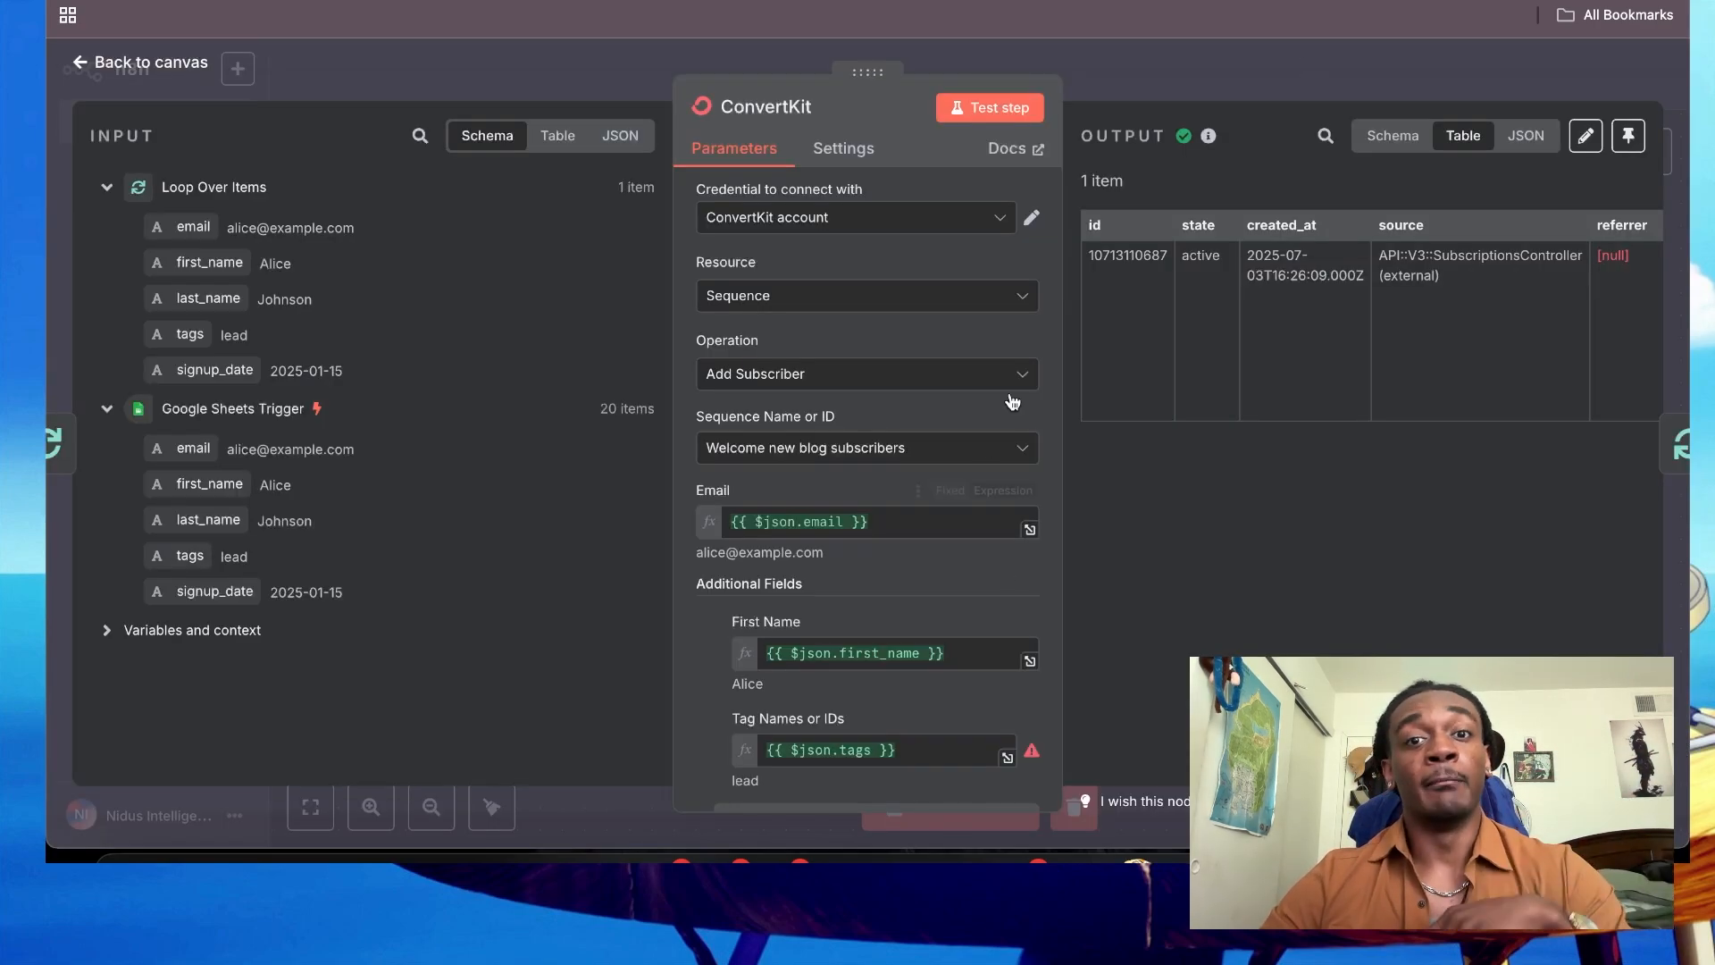
pyautogui.click(1210, 82)
pyautogui.scroll(-2, 1084, 467)
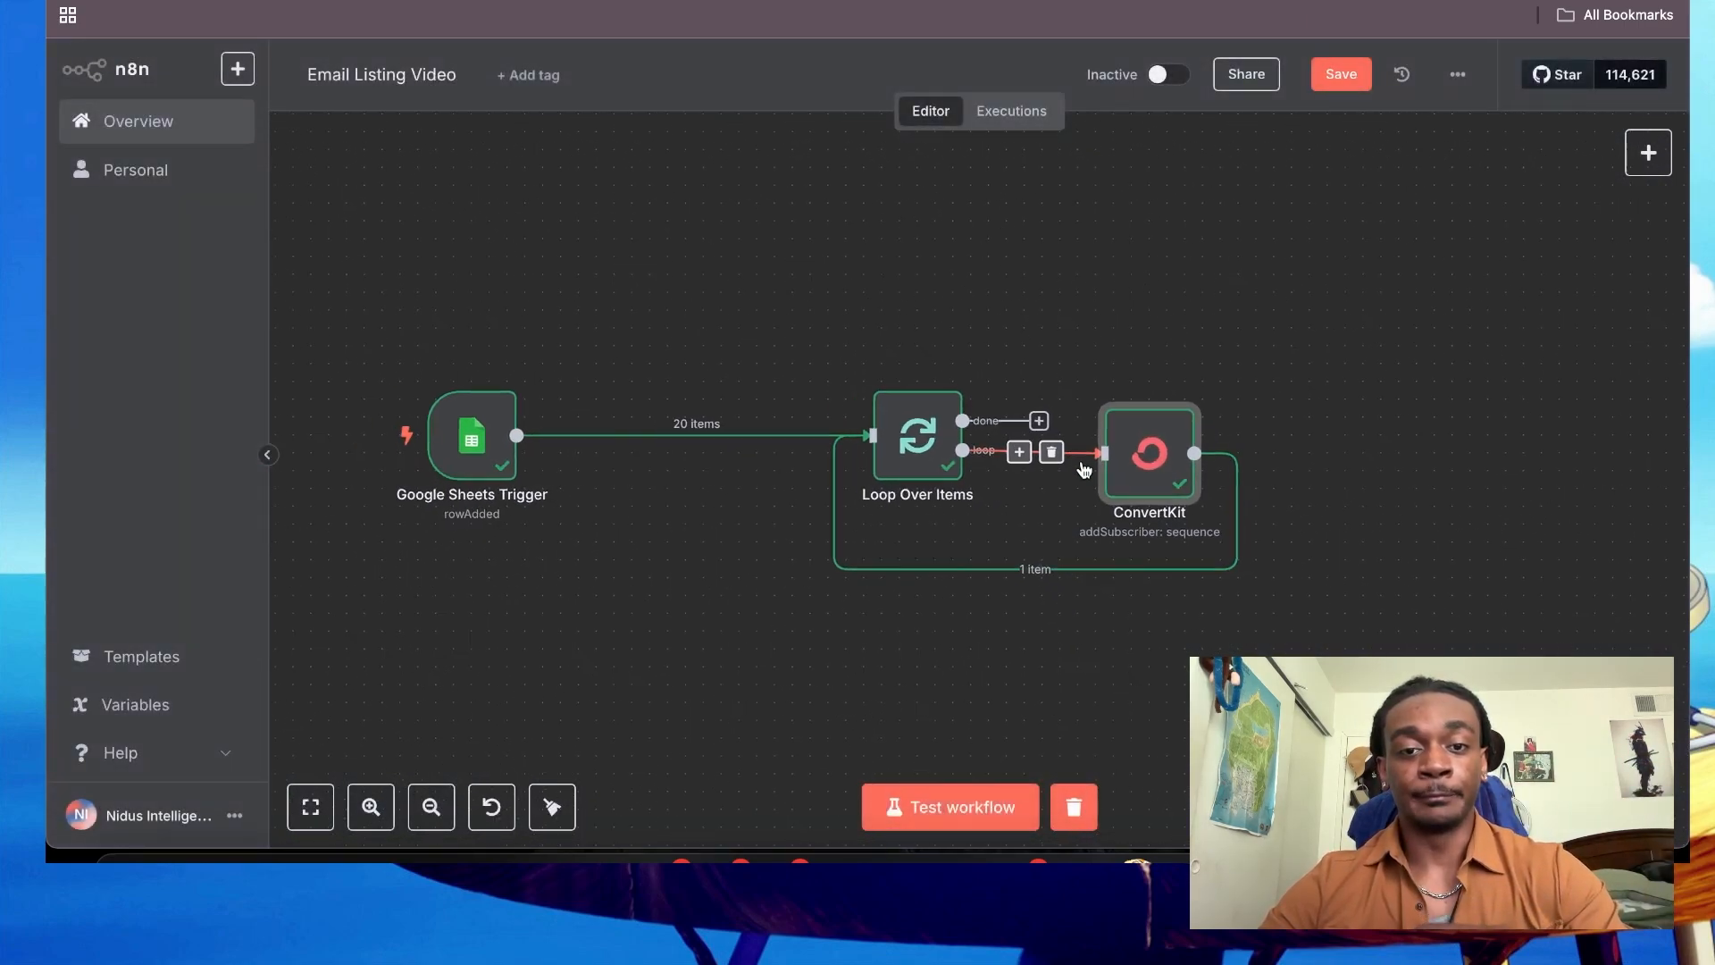